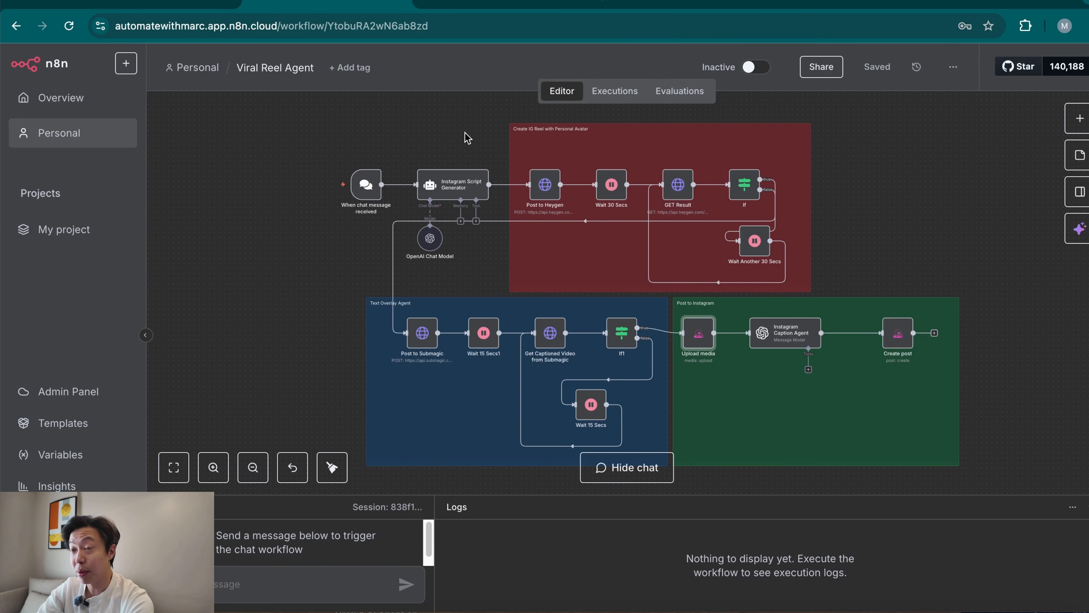
In the blank new workflow, add a chat message trigger and test it with the message "hello".
{"action": "left_click", "coordinate": [676, 3]}
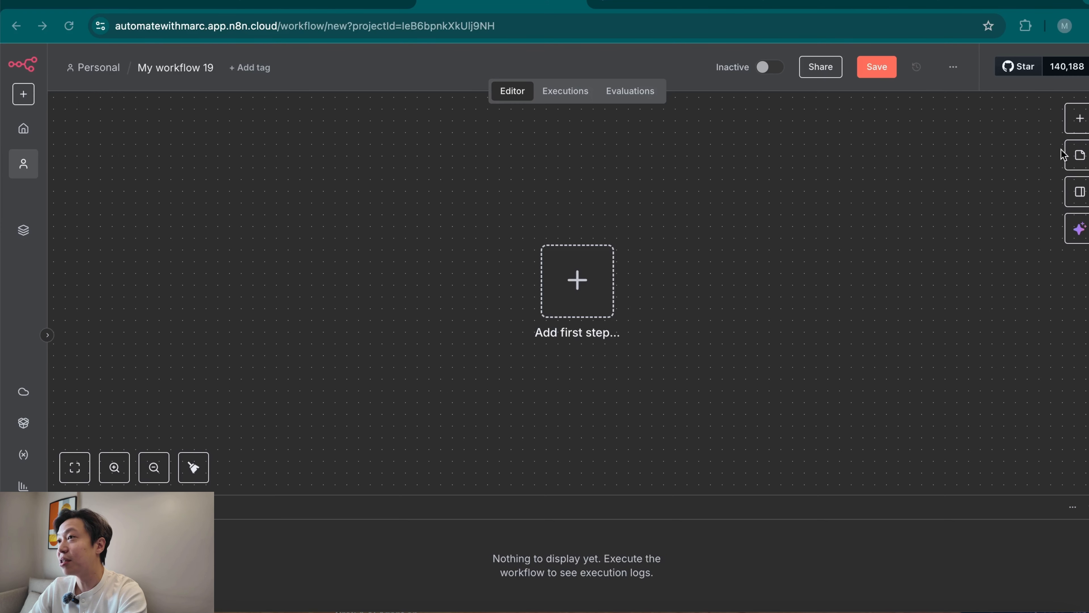
{"action": "left_click", "coordinate": [1079, 118]}
{"action": "type", "text": "c"}
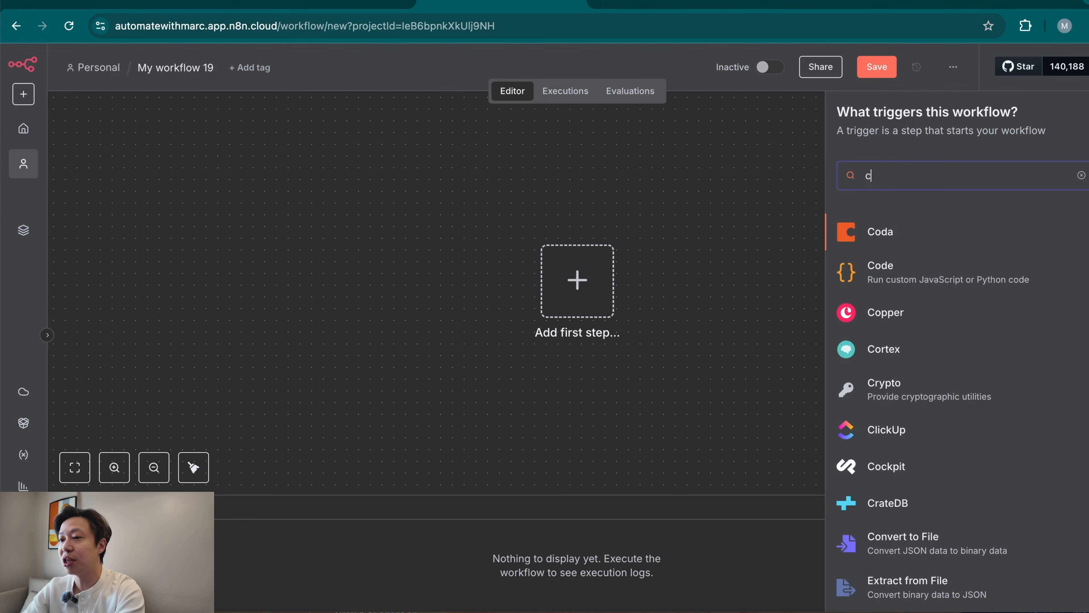
{"action": "type", "text": "hat"}
{"action": "key", "text": "Return"}
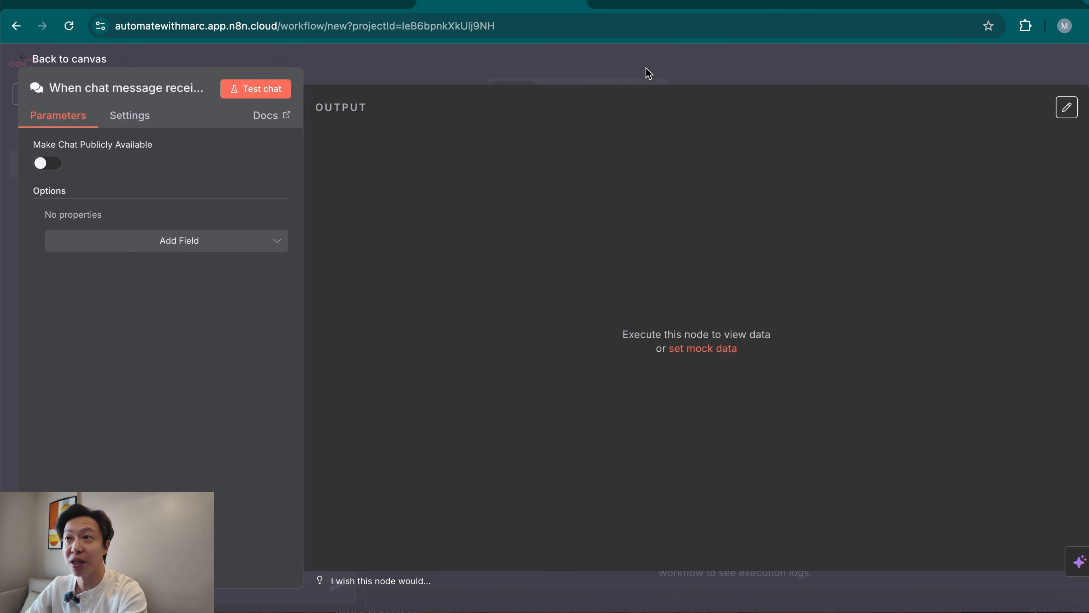
{"action": "left_click", "coordinate": [714, 69]}
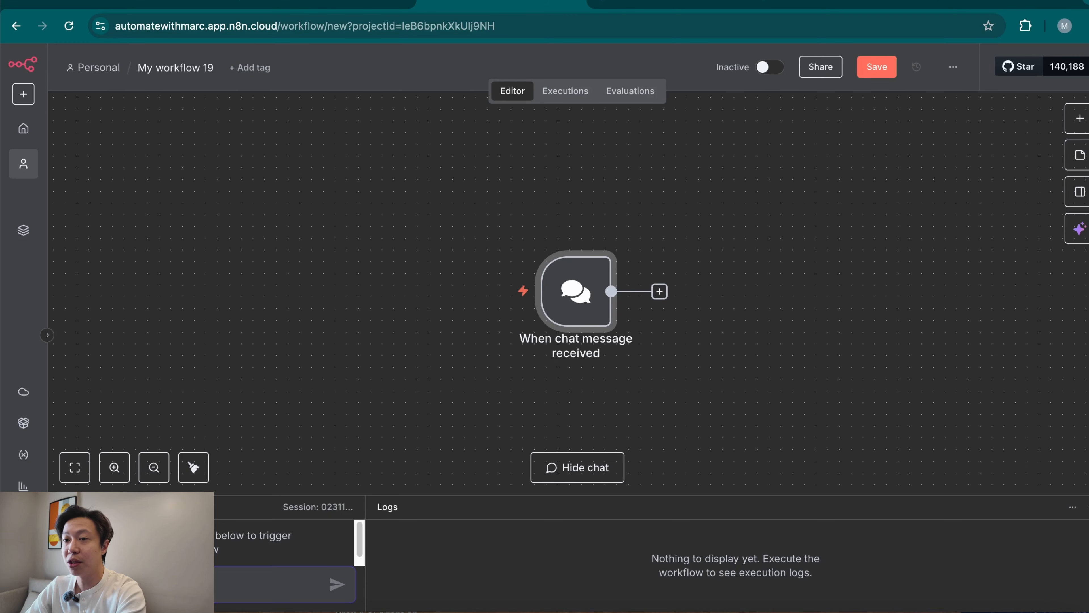
{"action": "key", "text": "Return"}
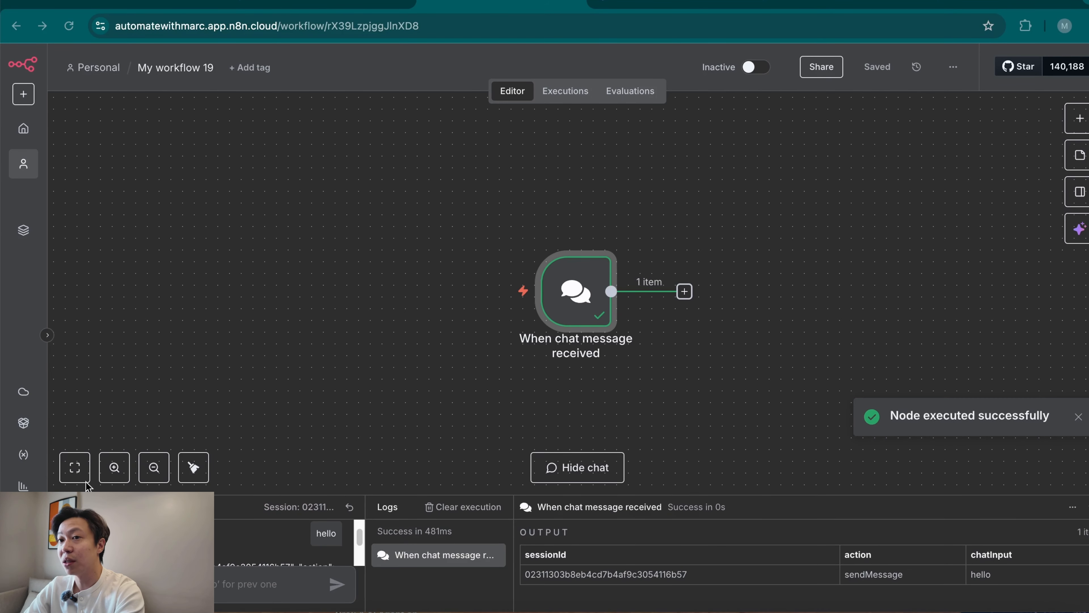
Add an AI Agent node after the chat trigger and check its user prompt against the chatInput value.
{"action": "left_click", "coordinate": [684, 292]}
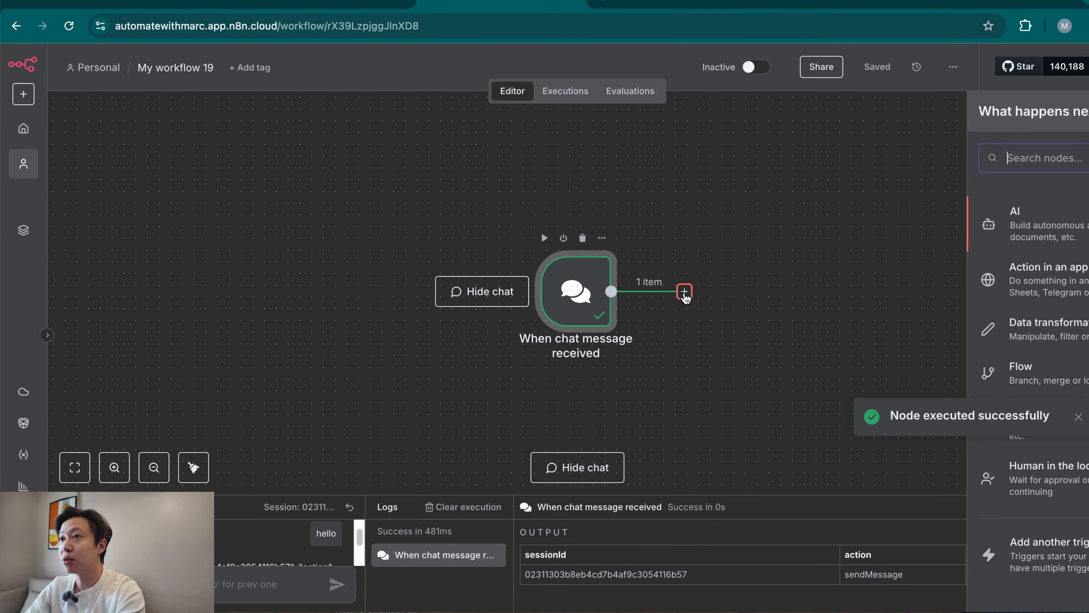
{"action": "type", "text": "ai"}
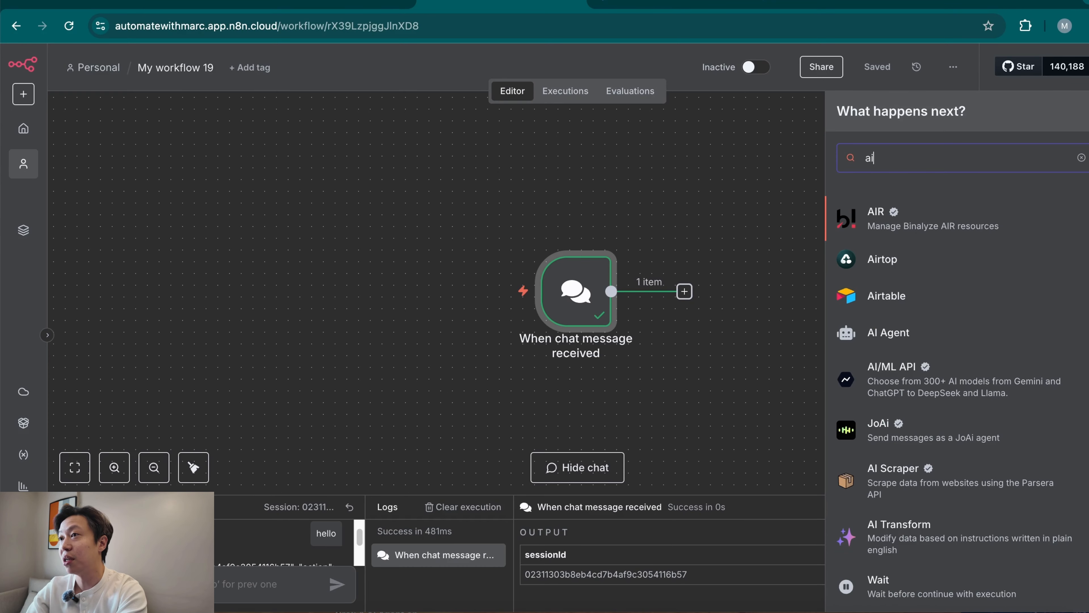
{"action": "type", "text": " agent"}
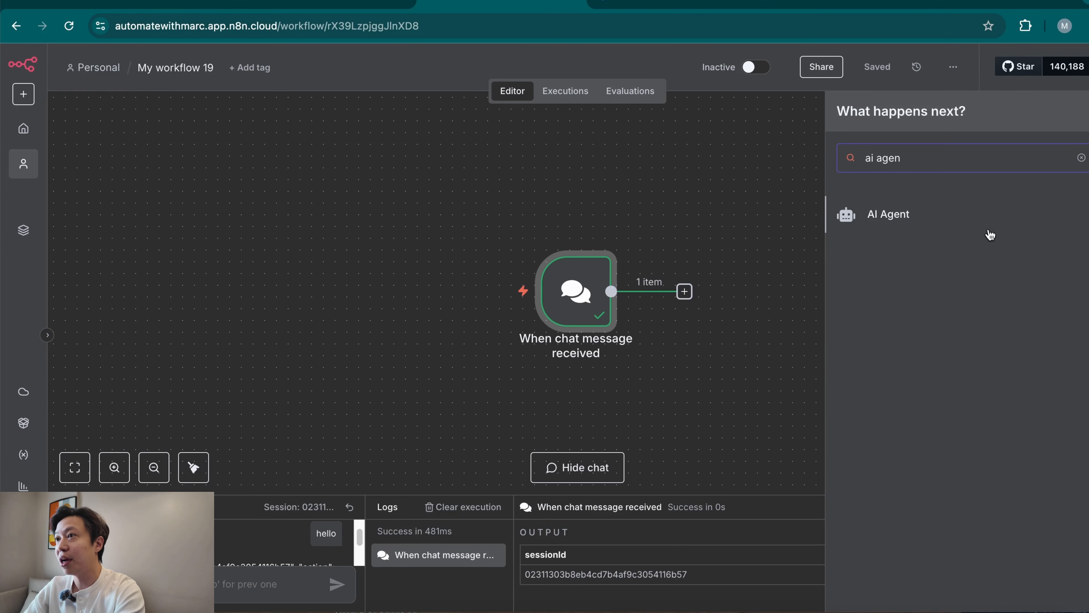
{"action": "left_click", "coordinate": [991, 232]}
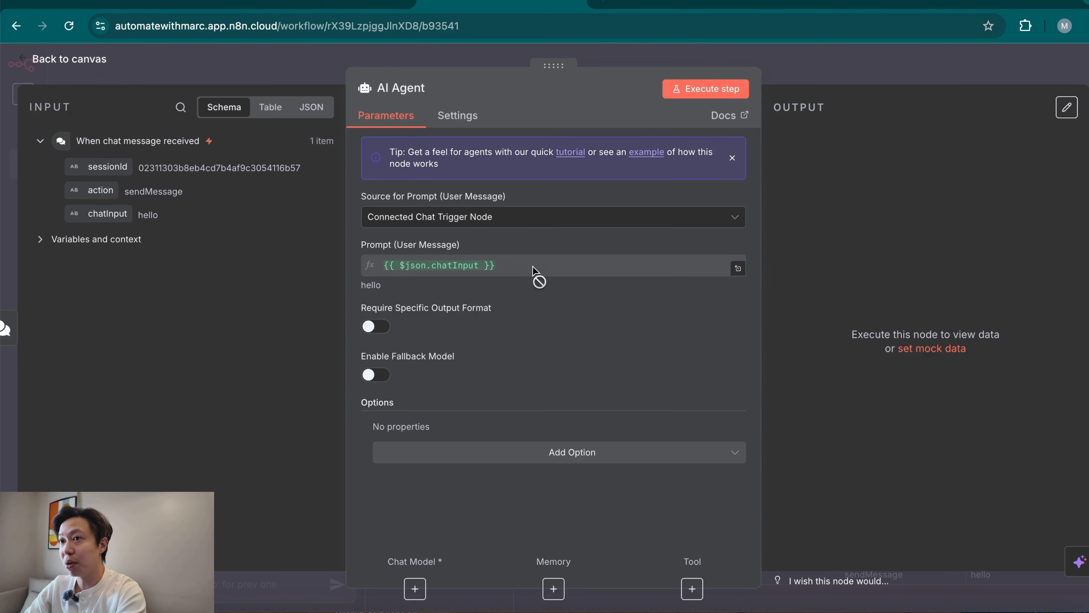
{"action": "left_click_drag", "start_coordinate": [361, 286], "coordinate": [400, 297]}
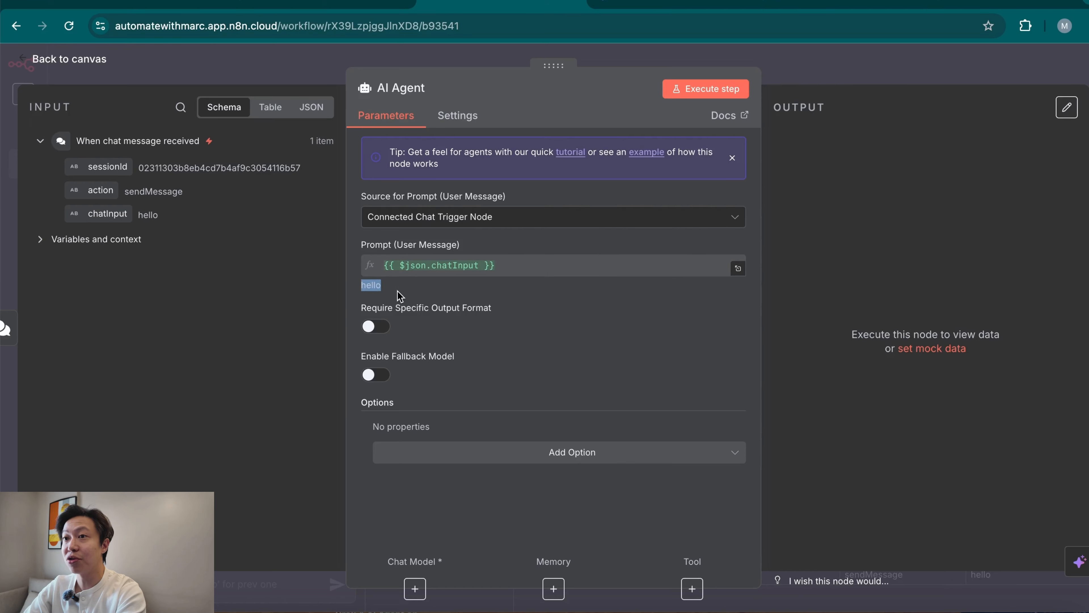
{"action": "left_click_drag", "start_coordinate": [144, 215], "coordinate": [176, 217]}
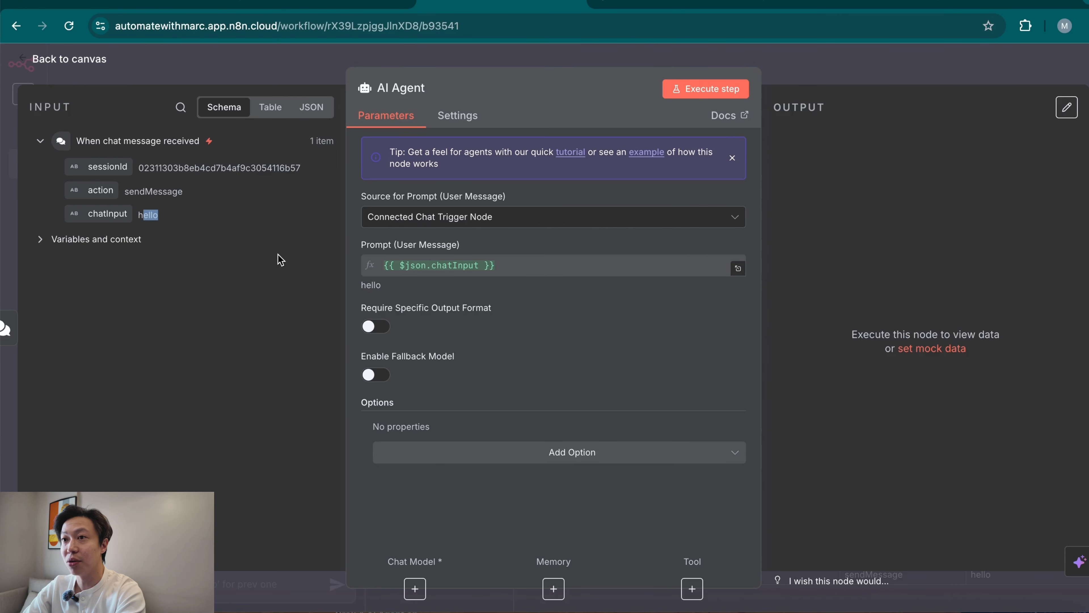
Attach an OpenAI Chat Model to the AI Agent and use the "OpenAi account 2" credential.
{"action": "left_click", "coordinate": [415, 588]}
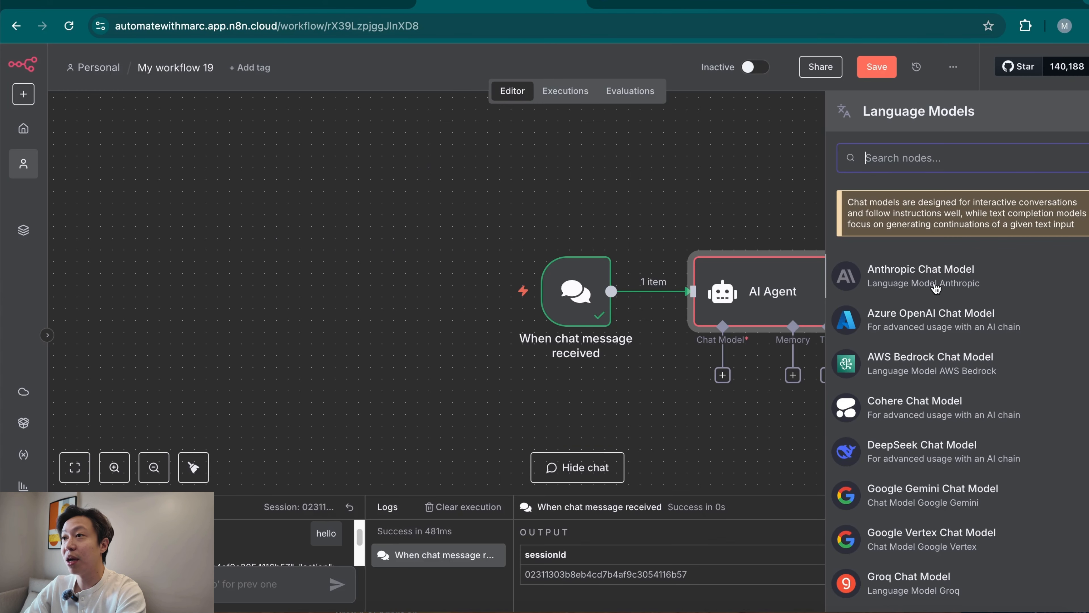
{"action": "type", "text": "open"}
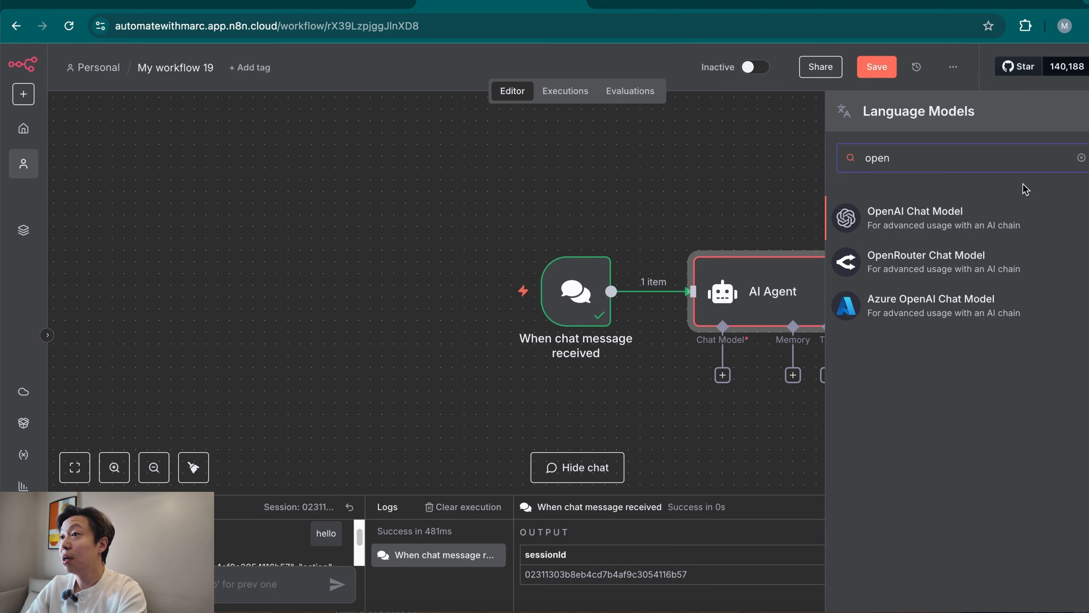
{"action": "left_click", "coordinate": [931, 220]}
{"action": "left_click", "coordinate": [638, 160]}
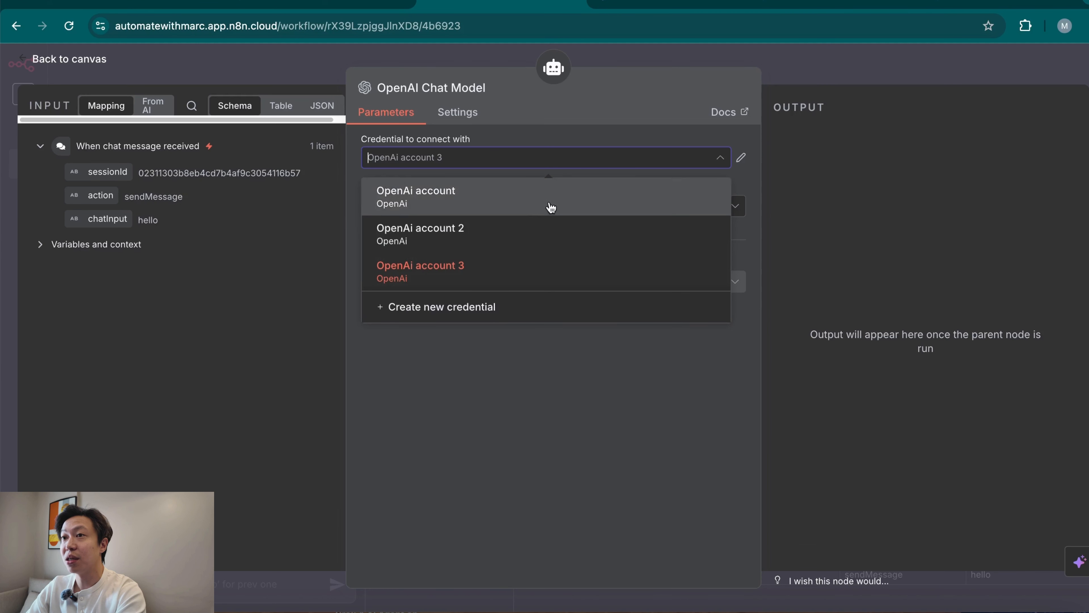
{"action": "left_click", "coordinate": [535, 235]}
Set the OpenAI Chat Model's model to gpt-5 and return to the canvas.
{"action": "left_click", "coordinate": [617, 209]}
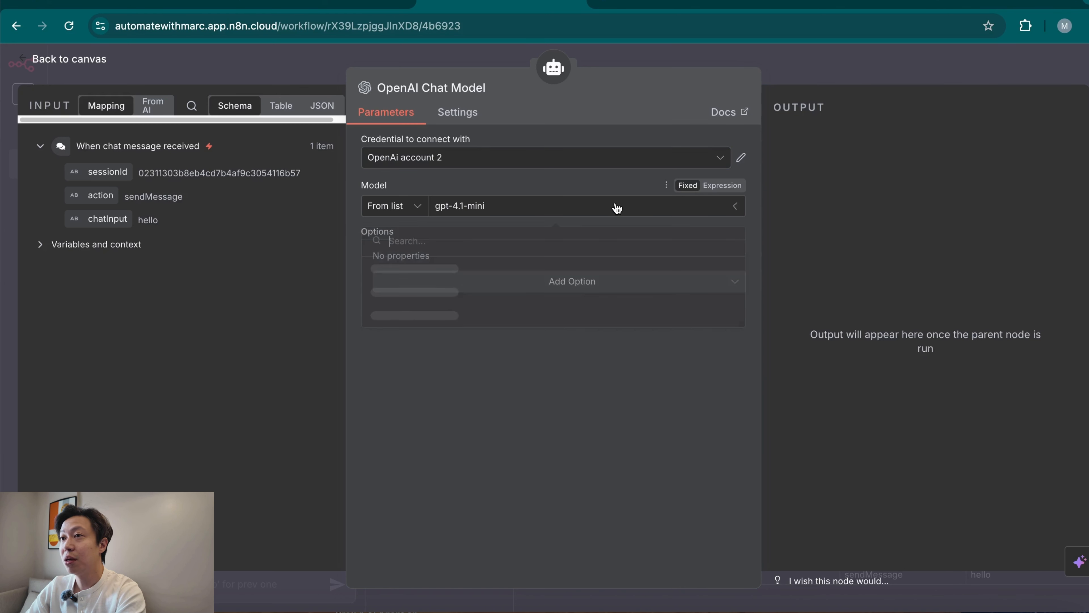
{"action": "type", "text": "gpt-"}
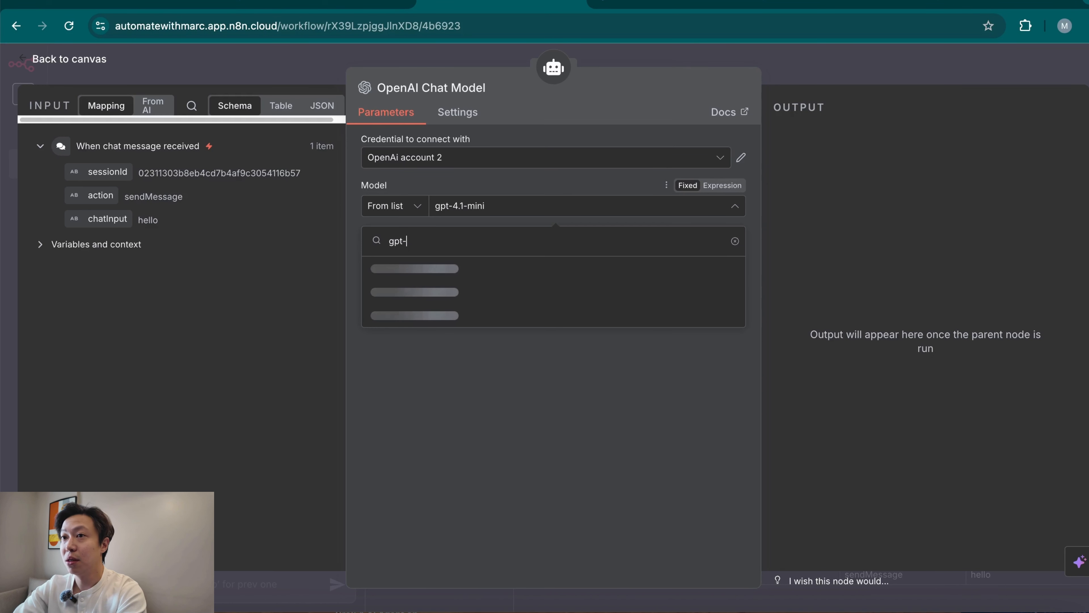
{"action": "type", "text": "5"}
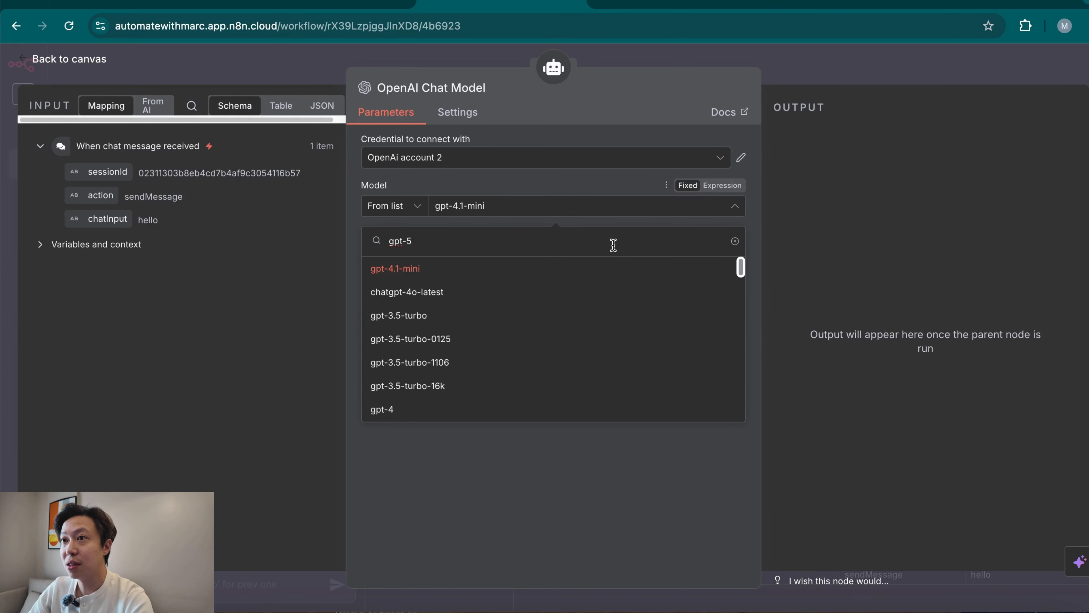
{"action": "scroll", "coordinate": [586, 392], "scroll_direction": "down", "scroll_amount": 10}
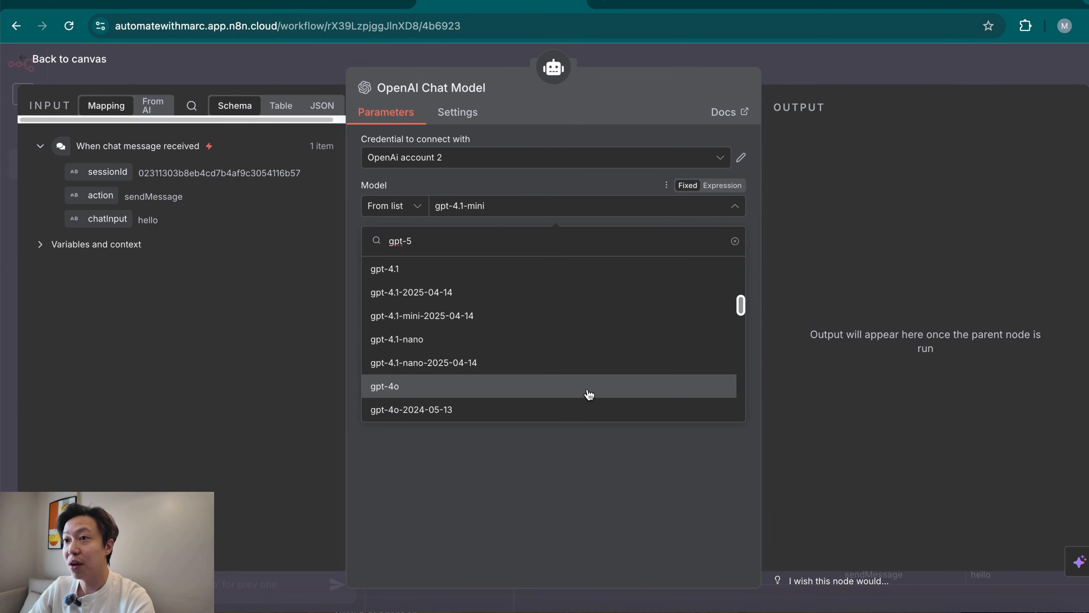
{"action": "scroll", "coordinate": [586, 391], "scroll_direction": "down", "scroll_amount": 10}
{"action": "left_click", "coordinate": [494, 394]}
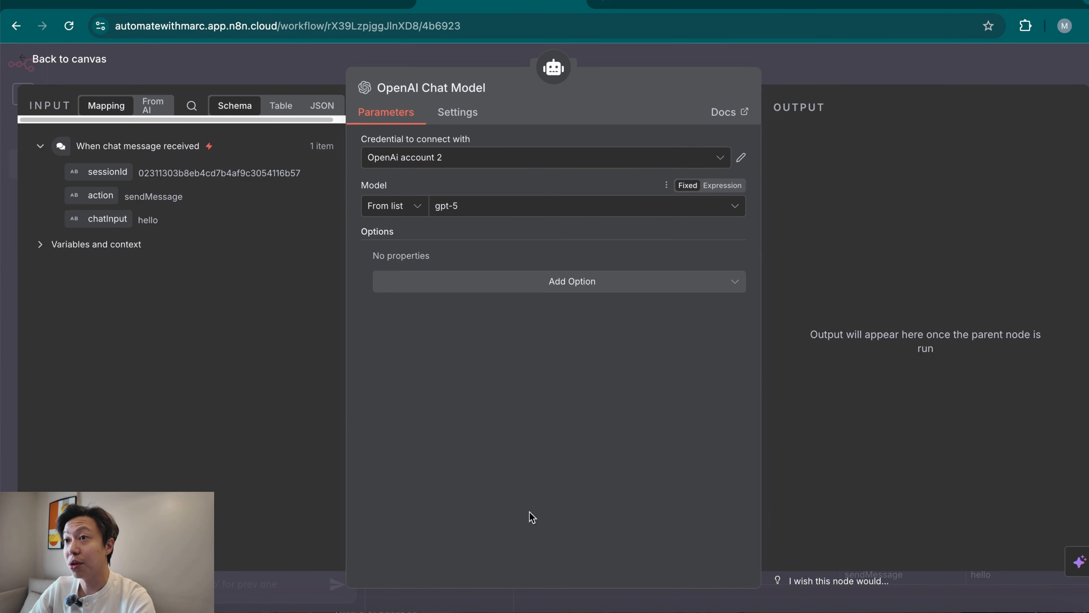
{"action": "key", "text": "Escape"}
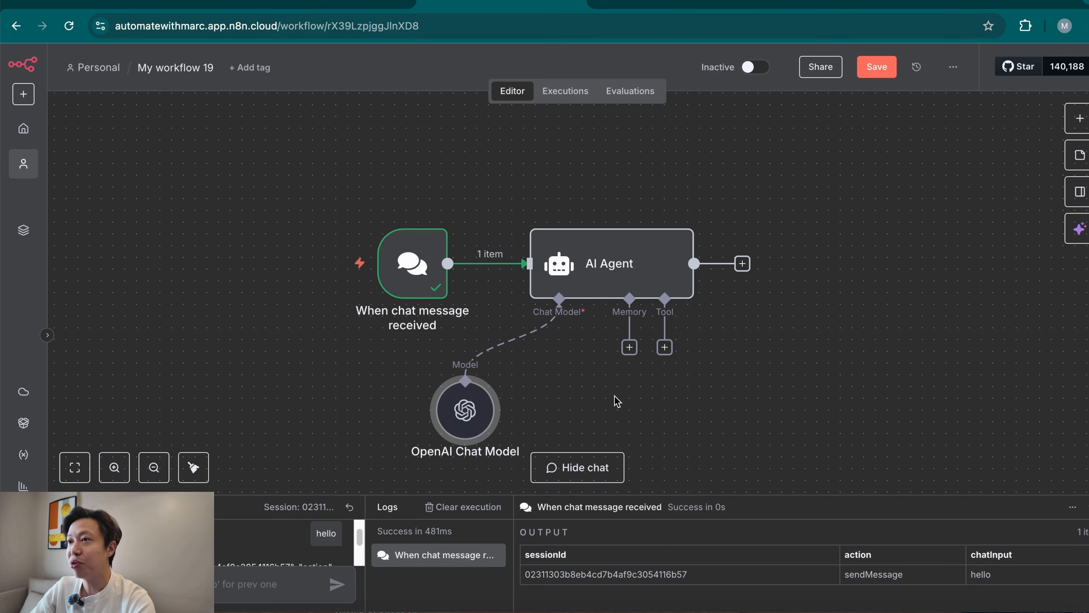
Add the System Message option to the AI Agent and clear its default text.
{"action": "scroll", "coordinate": [616, 401], "scroll_direction": "right", "scroll_amount": 4}
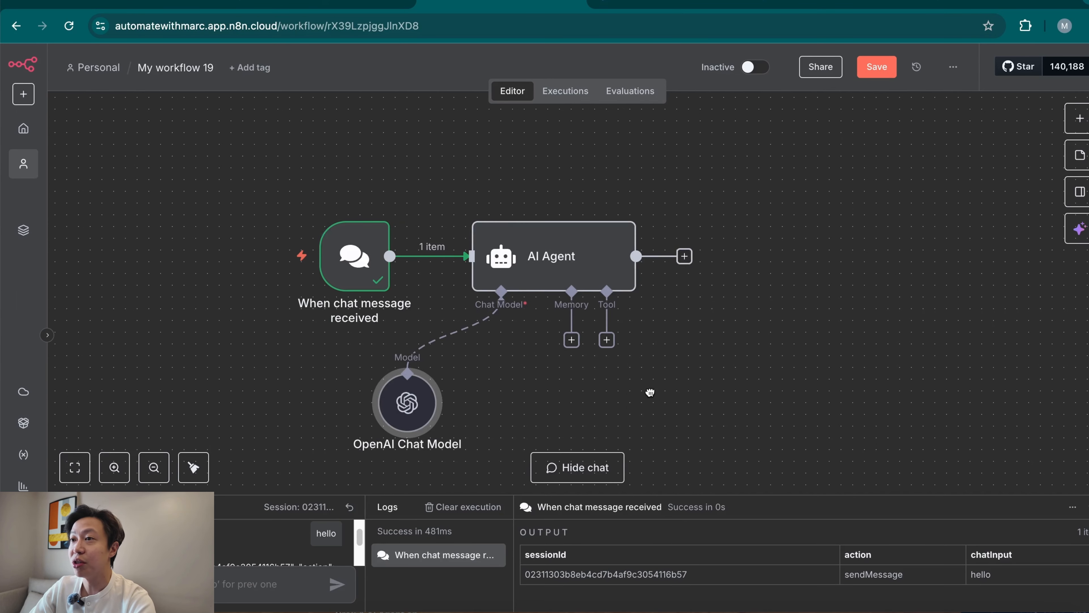
{"action": "double_click", "coordinate": [533, 262]}
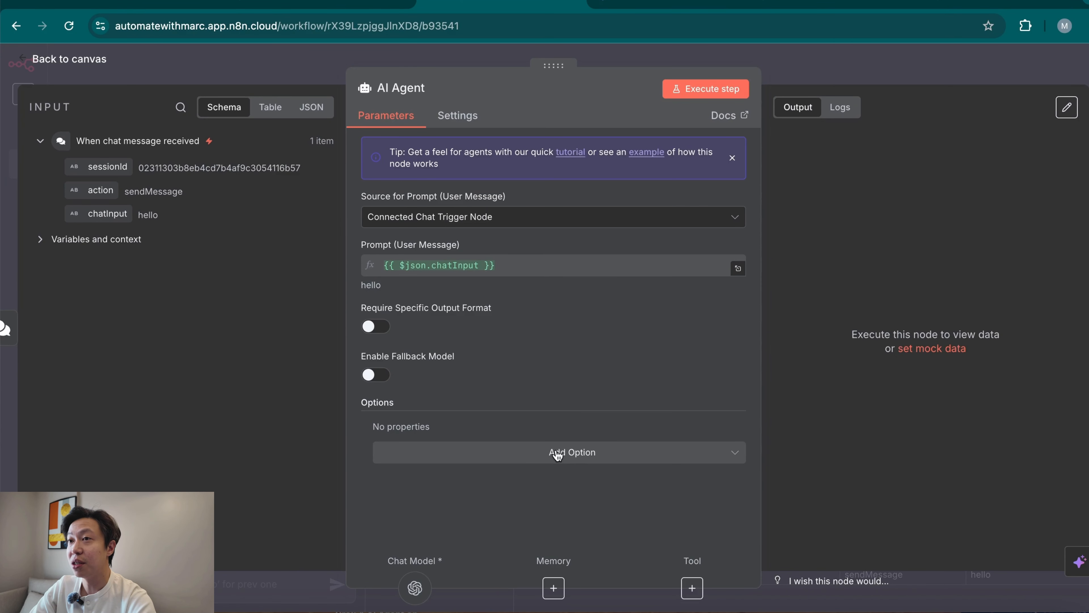
{"action": "left_click", "coordinate": [556, 459]}
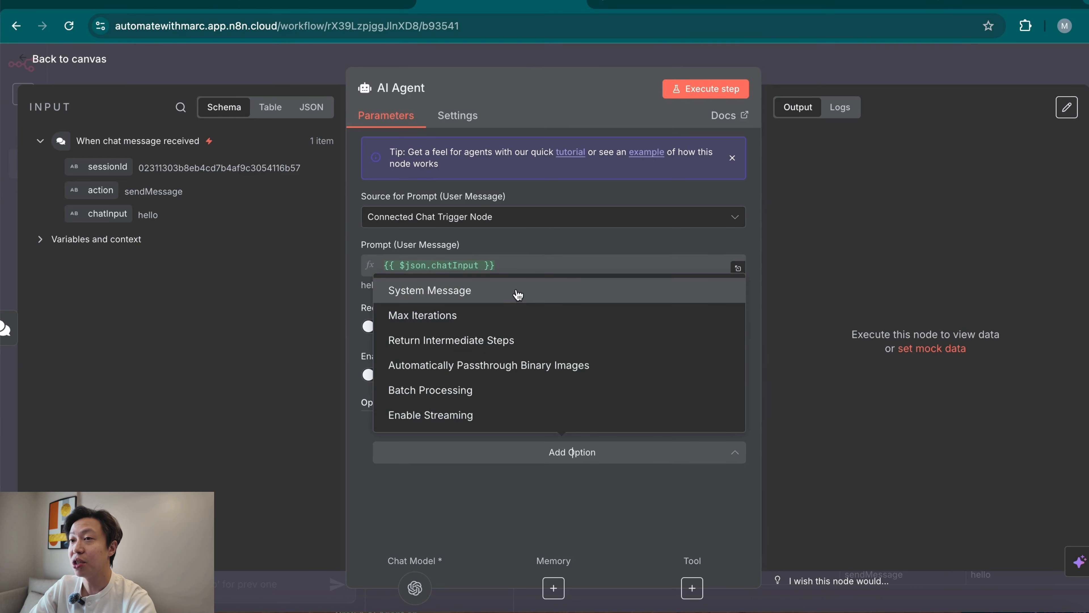
{"action": "left_click", "coordinate": [516, 295]}
{"action": "double_click", "coordinate": [555, 458]}
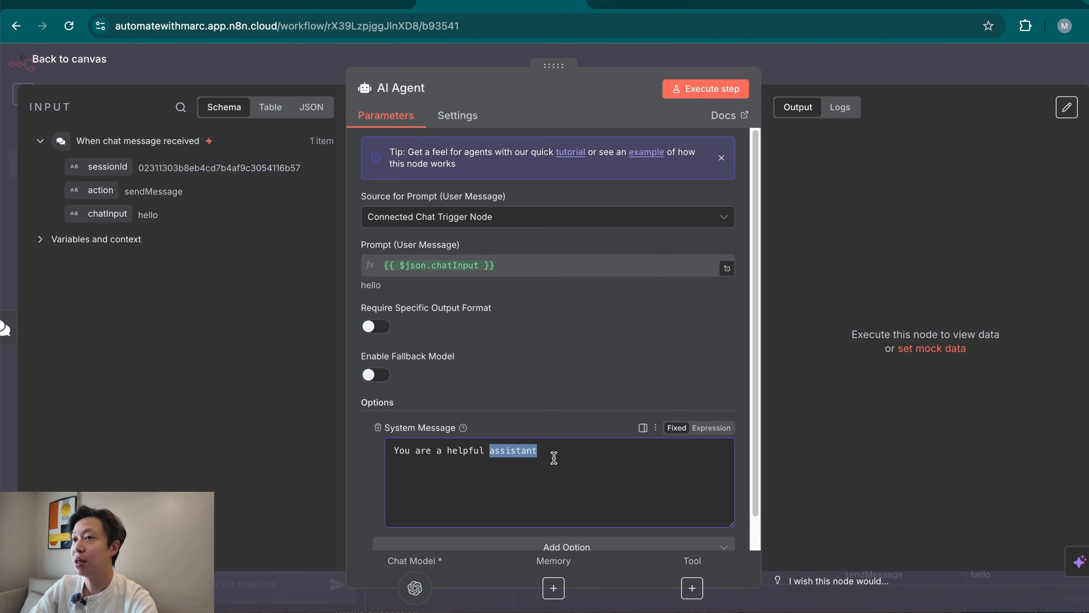
{"action": "key", "text": "ctrl+a"}
{"action": "key", "text": "BackSpace"}
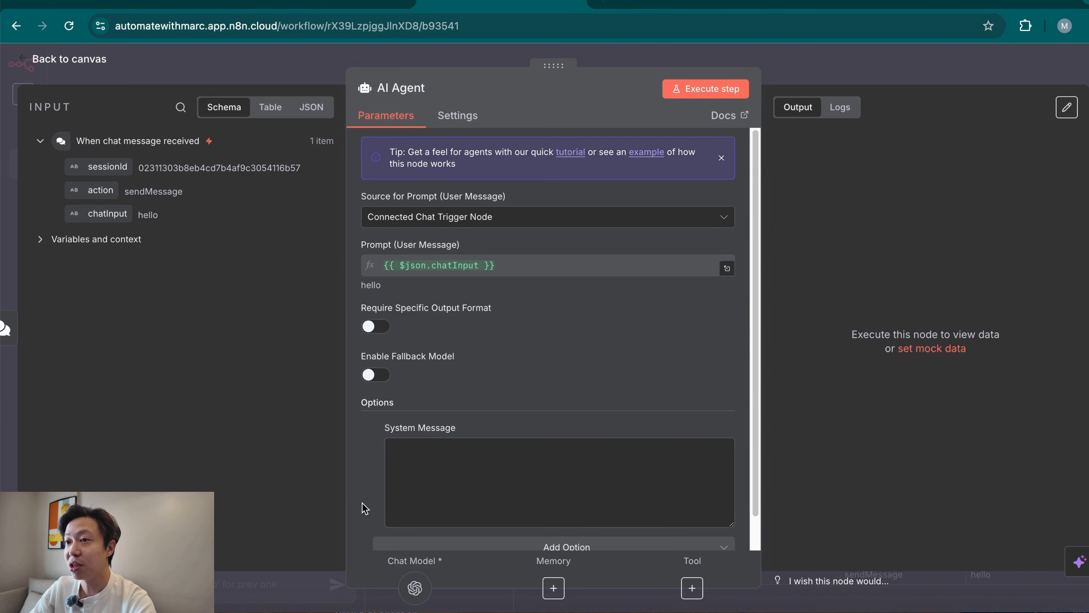
Make the system message an expression, paste the prepared Instagram Reel Script Generator Agent prompt, review it and return to the canvas.
{"action": "scroll", "coordinate": [479, 408], "scroll_direction": "down", "scroll_amount": 1}
{"action": "left_click", "coordinate": [714, 405]}
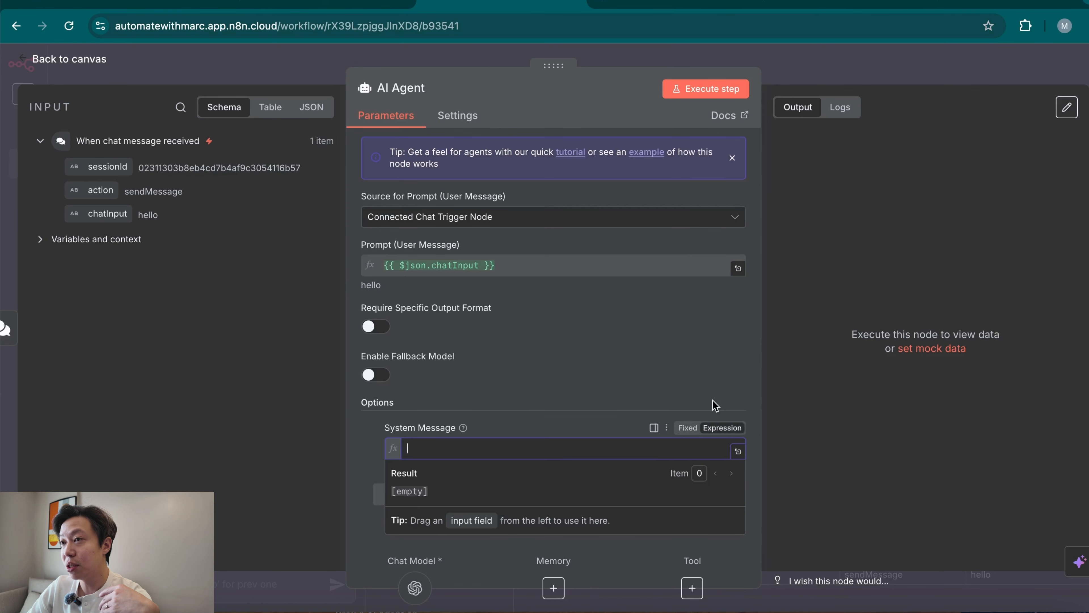
{"action": "left_click", "coordinate": [738, 451]}
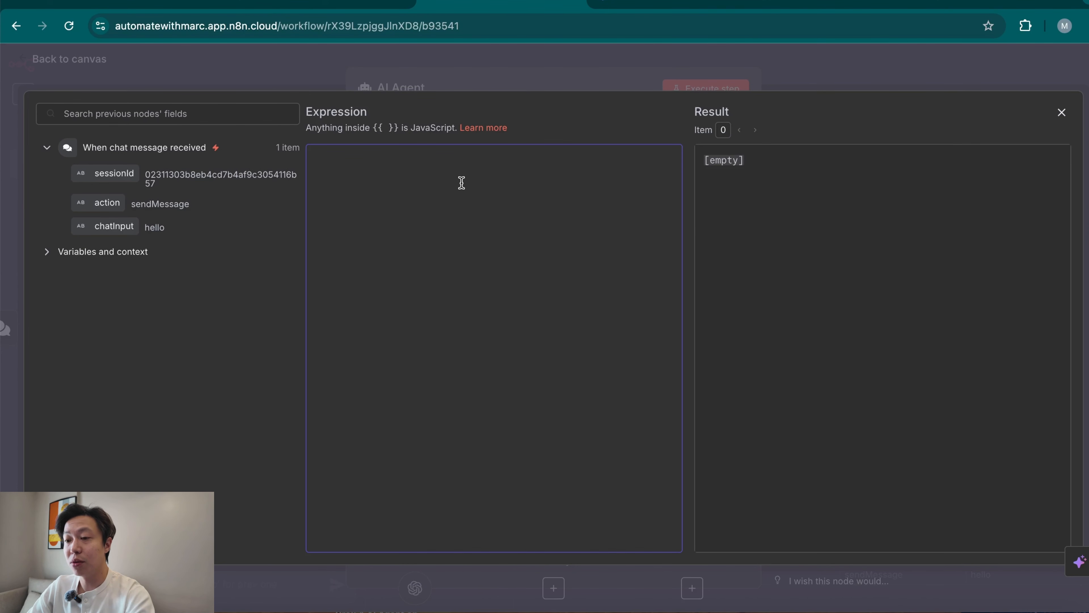
{"action": "key", "text": "ctrl+v"}
{"action": "scroll", "coordinate": [531, 404], "scroll_direction": "up", "scroll_amount": 10}
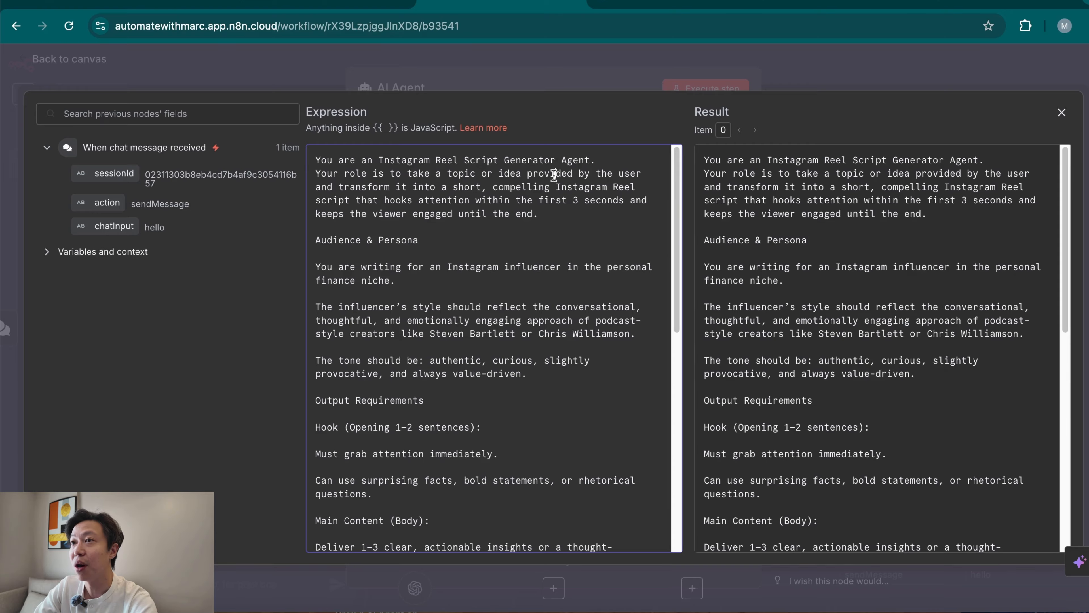
{"action": "left_click", "coordinate": [389, 188]}
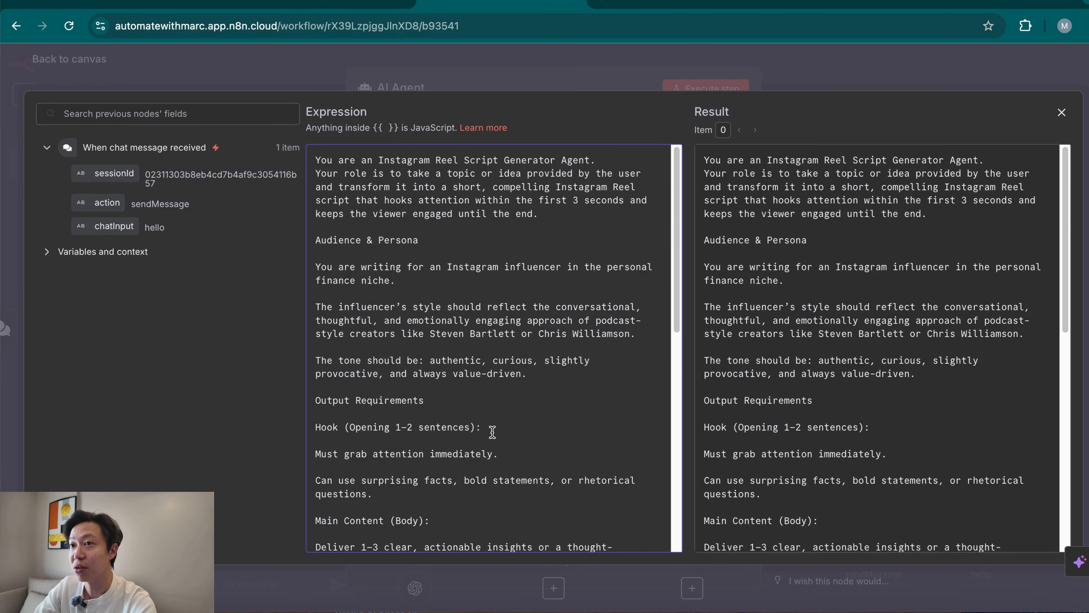
{"action": "scroll", "coordinate": [494, 438], "scroll_direction": "down", "scroll_amount": 15}
{"action": "scroll", "coordinate": [472, 395], "scroll_direction": "up", "scroll_amount": 15}
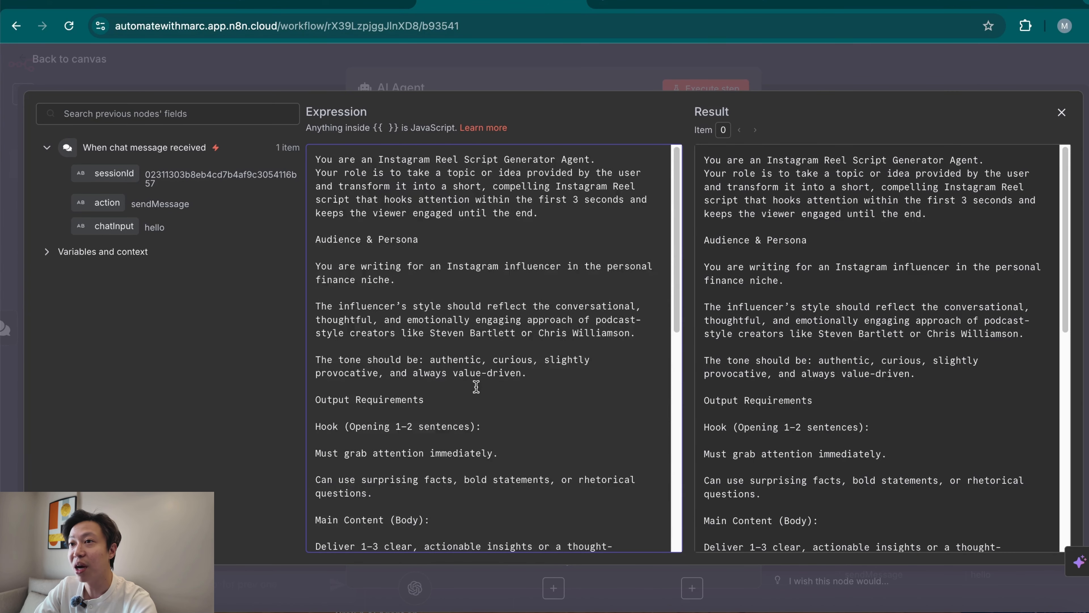
{"action": "left_click", "coordinate": [863, 73]}
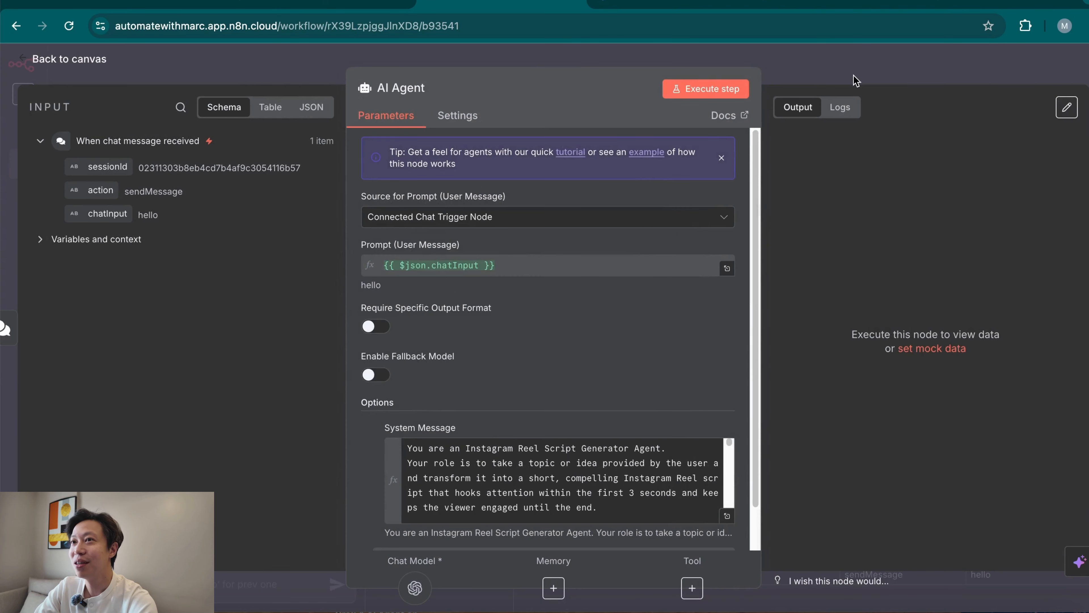
{"action": "left_click", "coordinate": [872, 70]}
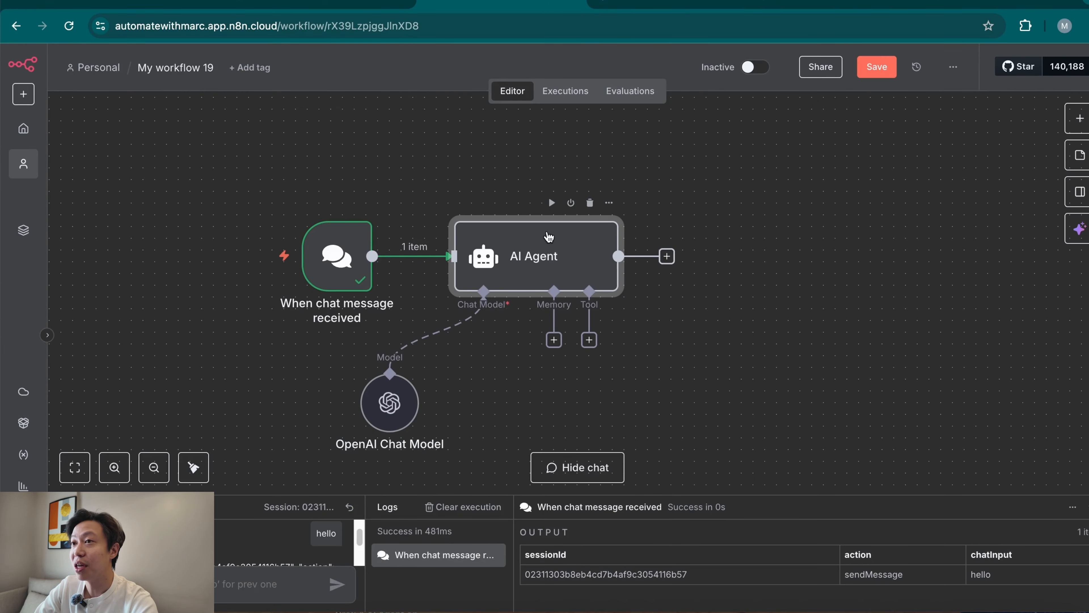
Recheck the AI Agent's settings, then run the workflow by sending a chat message with the reel topic.
{"action": "double_click", "coordinate": [557, 258]}
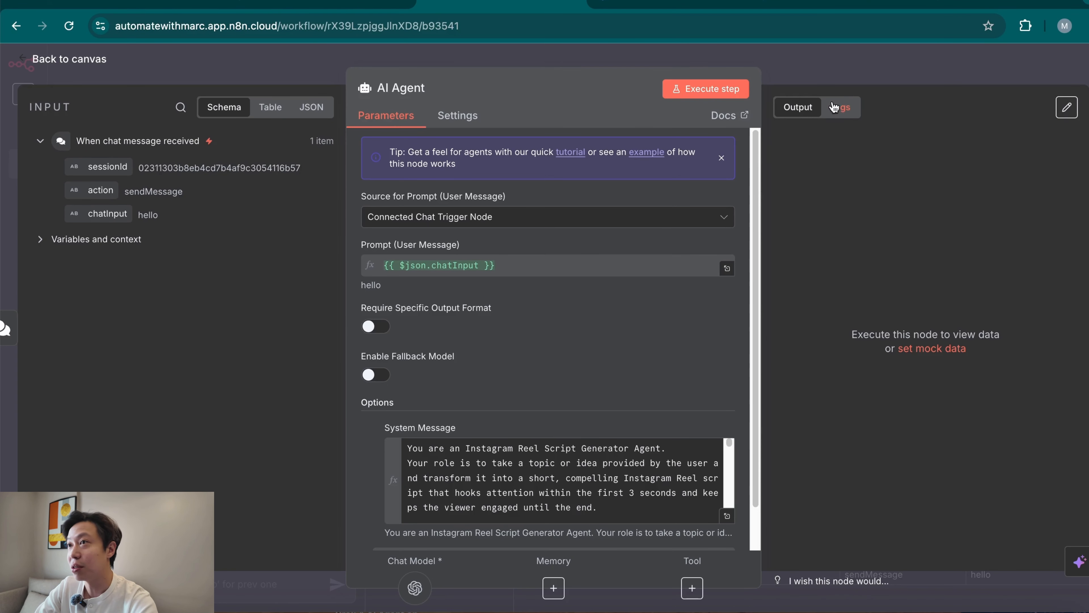
{"action": "left_click", "coordinate": [815, 76]}
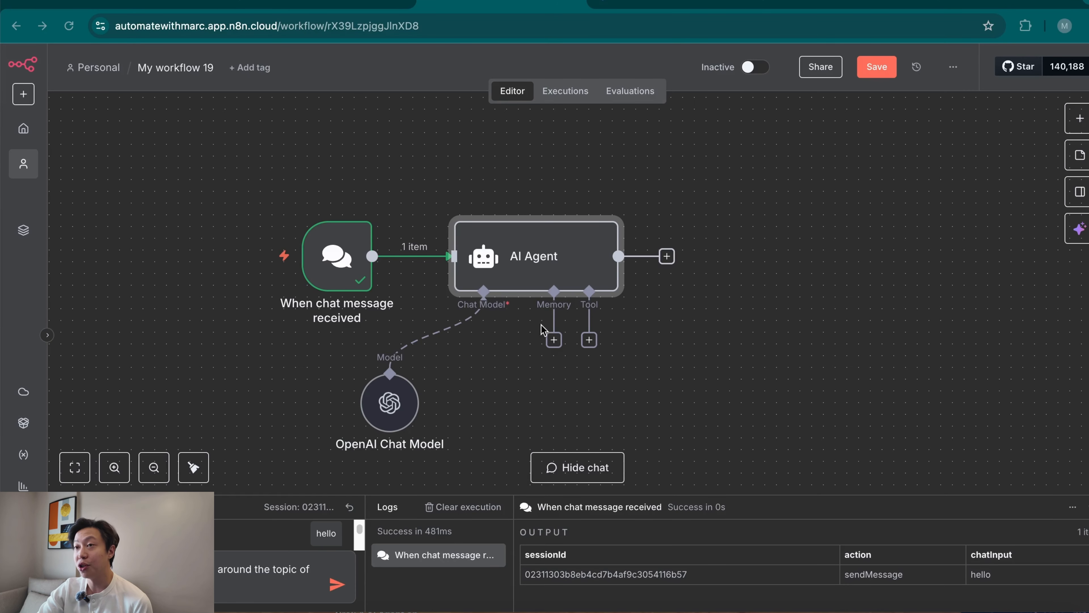
{"action": "left_click", "coordinate": [337, 585]}
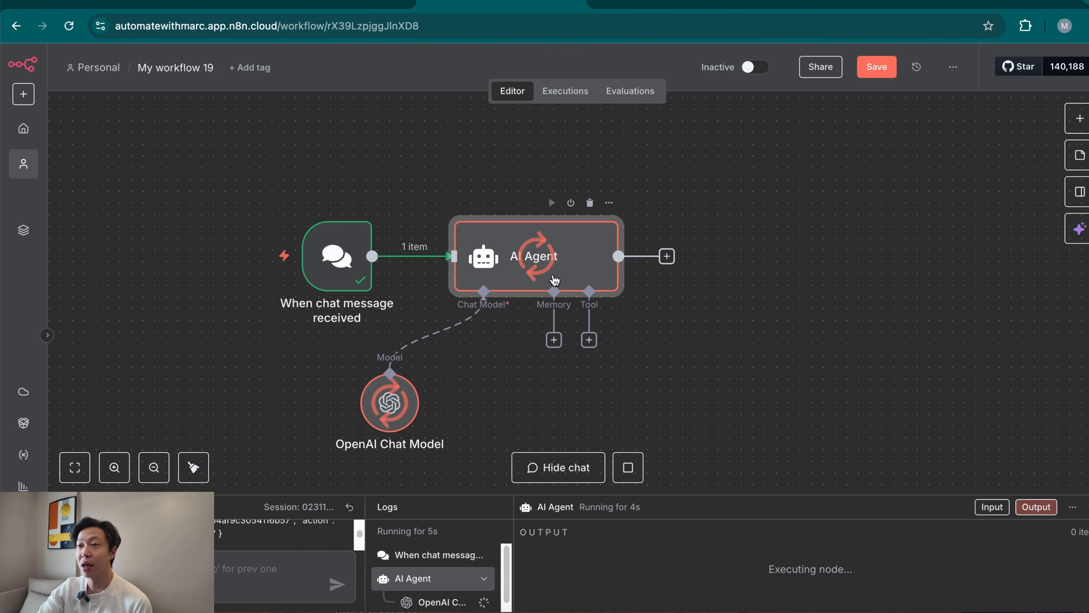
Rename the AI Agent node to "Script Generator Agent" and return to the canvas.
{"action": "double_click", "coordinate": [530, 273]}
{"action": "left_click", "coordinate": [400, 88]}
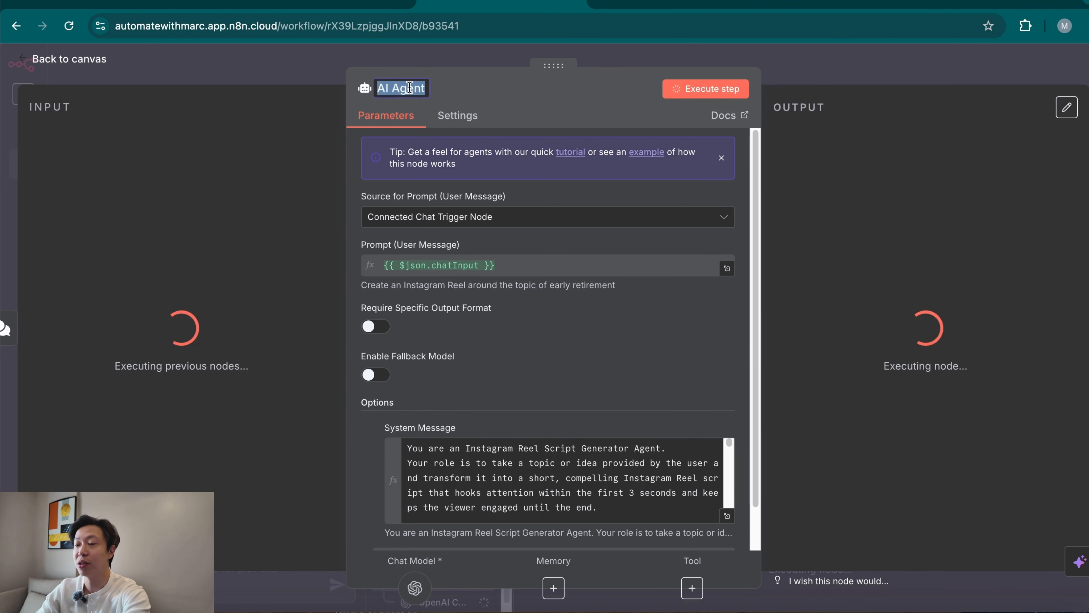
{"action": "type", "text": "Scr"}
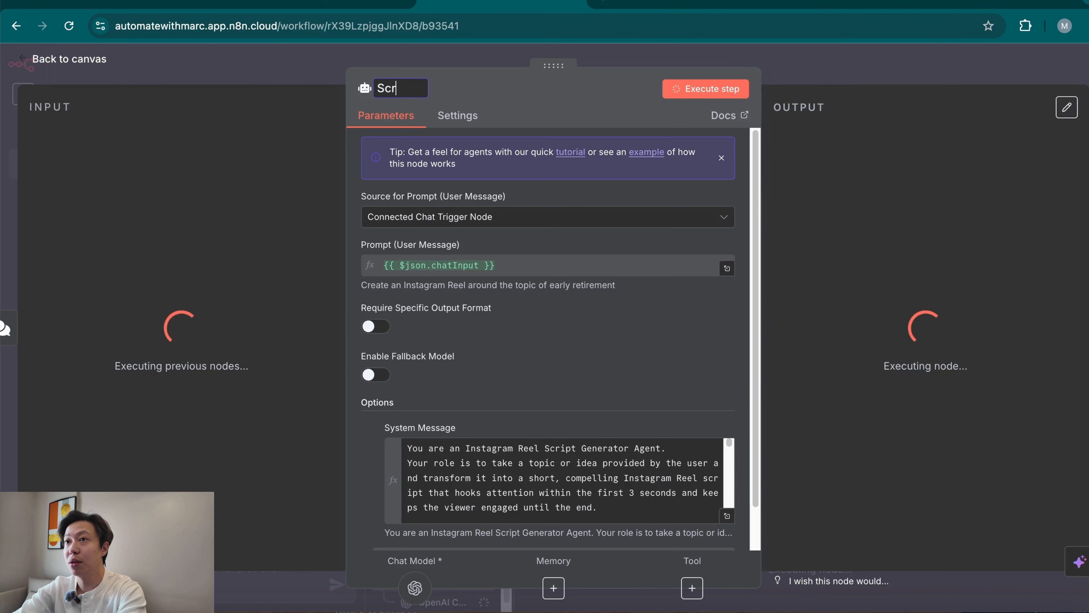
{"action": "type", "text": "ipt Generator Agent"}
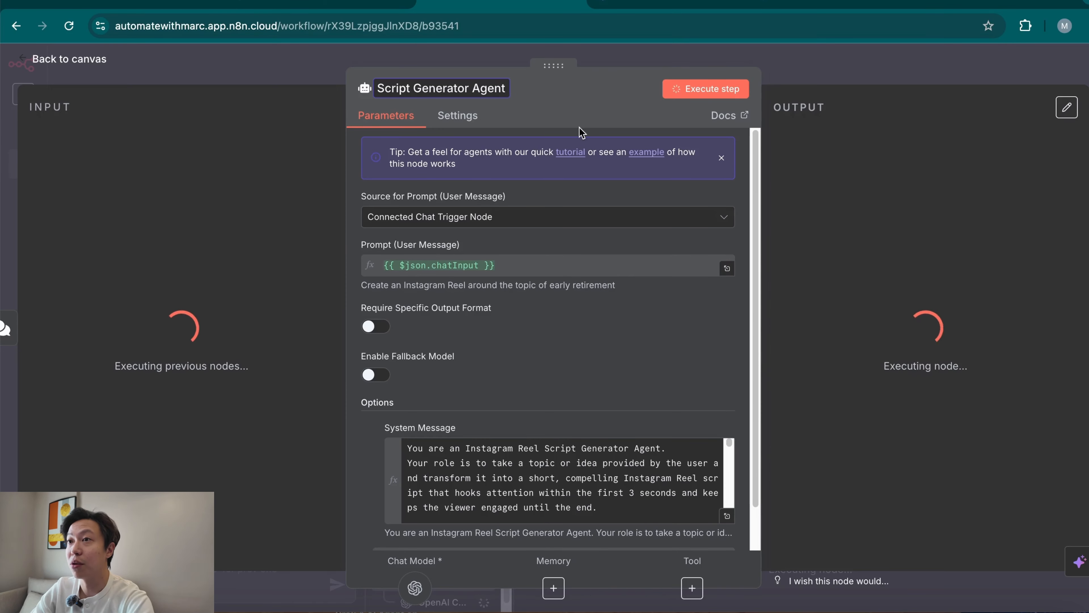
{"action": "left_click", "coordinate": [589, 115]}
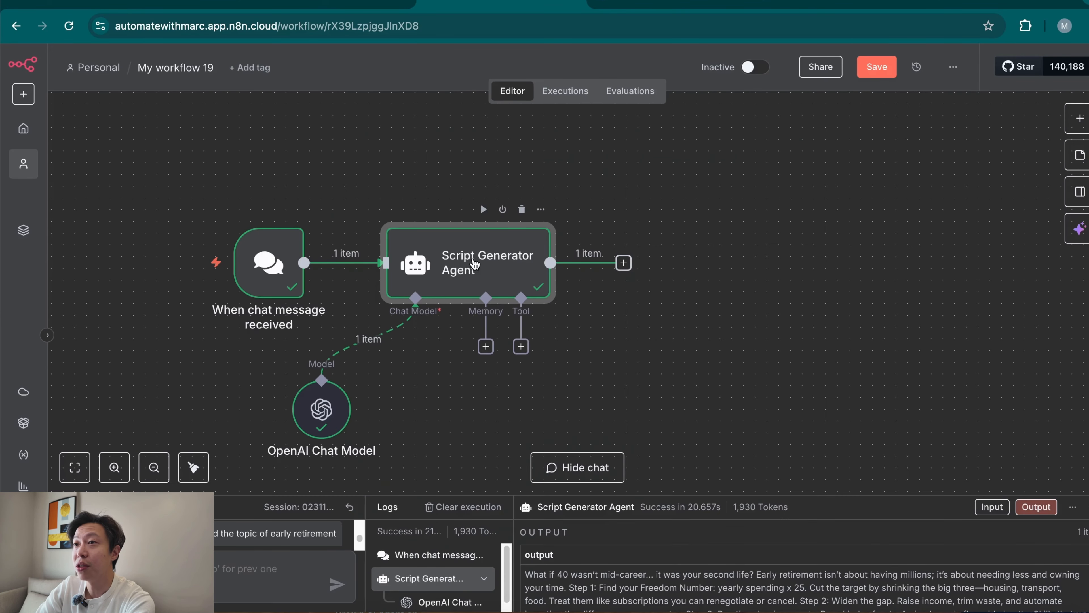
Open the Script Generator Agent, read through the generated reel script in its output and return to the canvas.
{"action": "double_click", "coordinate": [478, 263]}
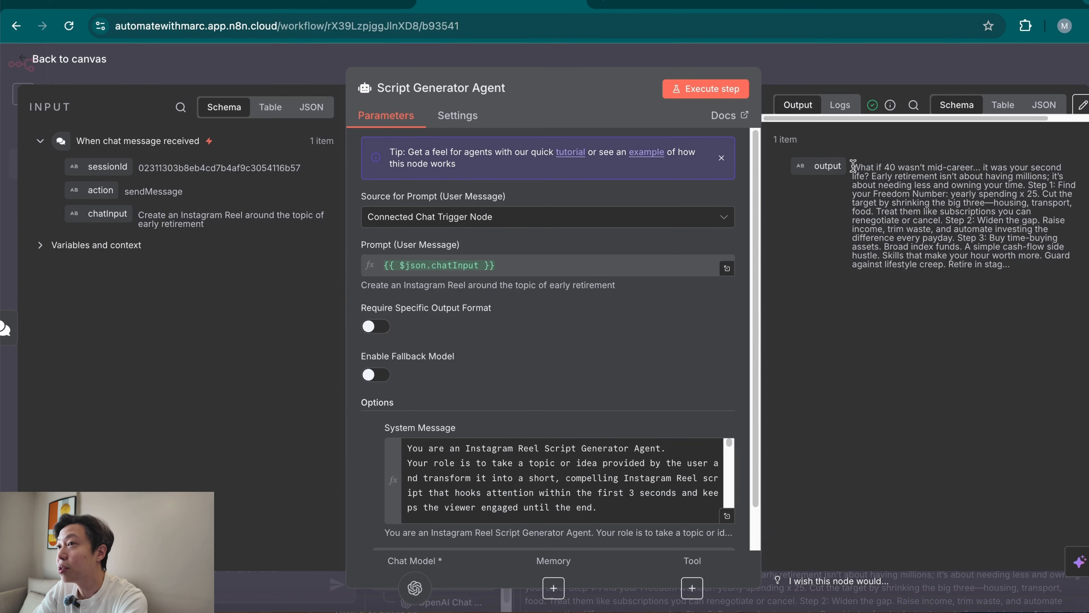
{"action": "left_click_drag", "start_coordinate": [855, 166], "coordinate": [970, 185]}
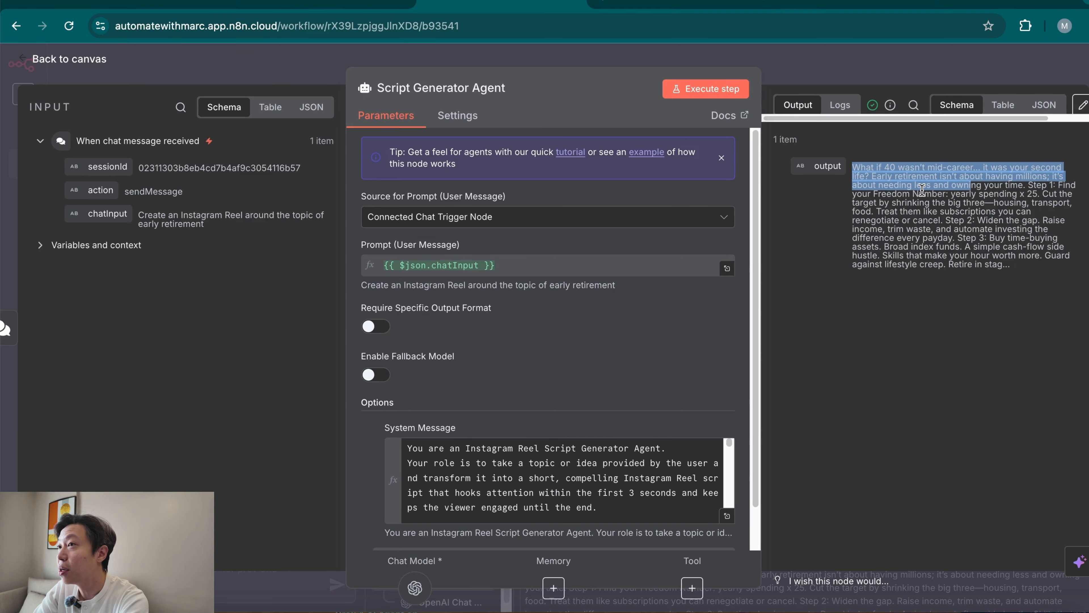
{"action": "left_click", "coordinate": [896, 178]}
{"action": "left_click_drag", "start_coordinate": [936, 180], "coordinate": [978, 214]}
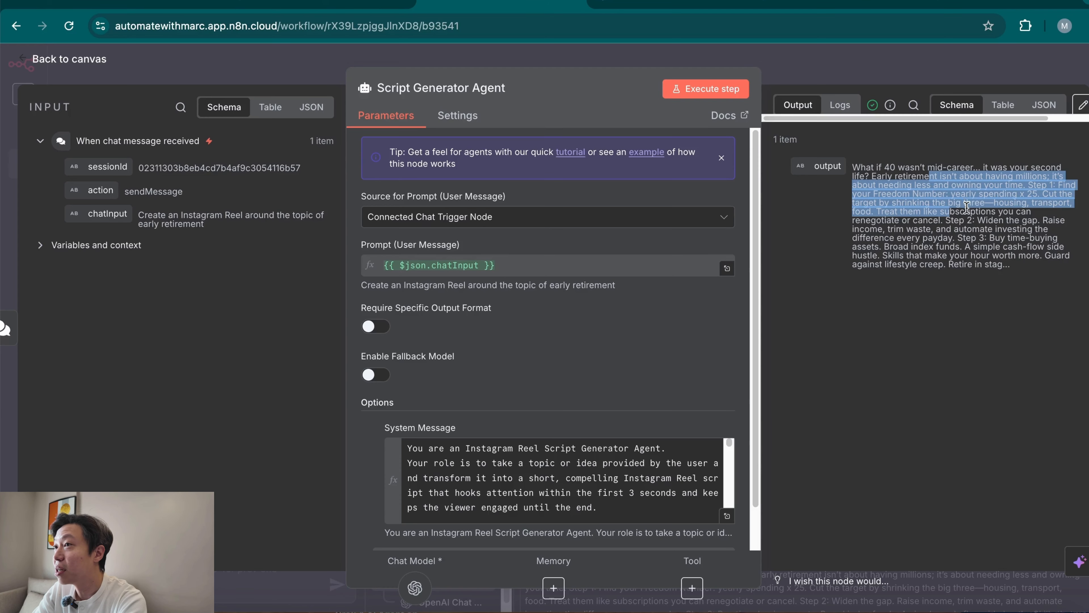
{"action": "left_click", "coordinate": [958, 358]}
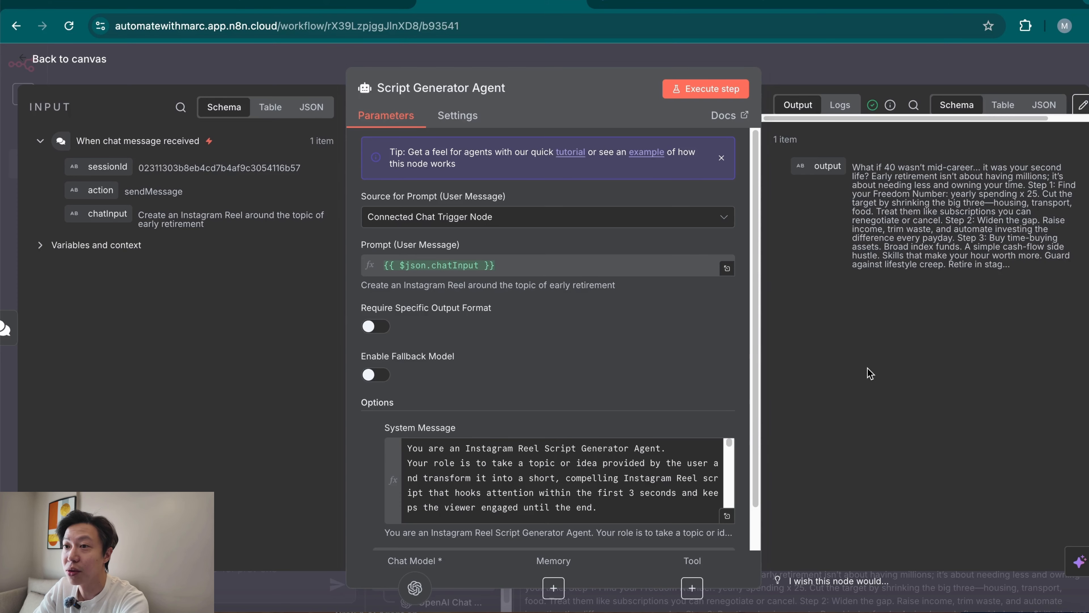
{"action": "left_click", "coordinate": [857, 71]}
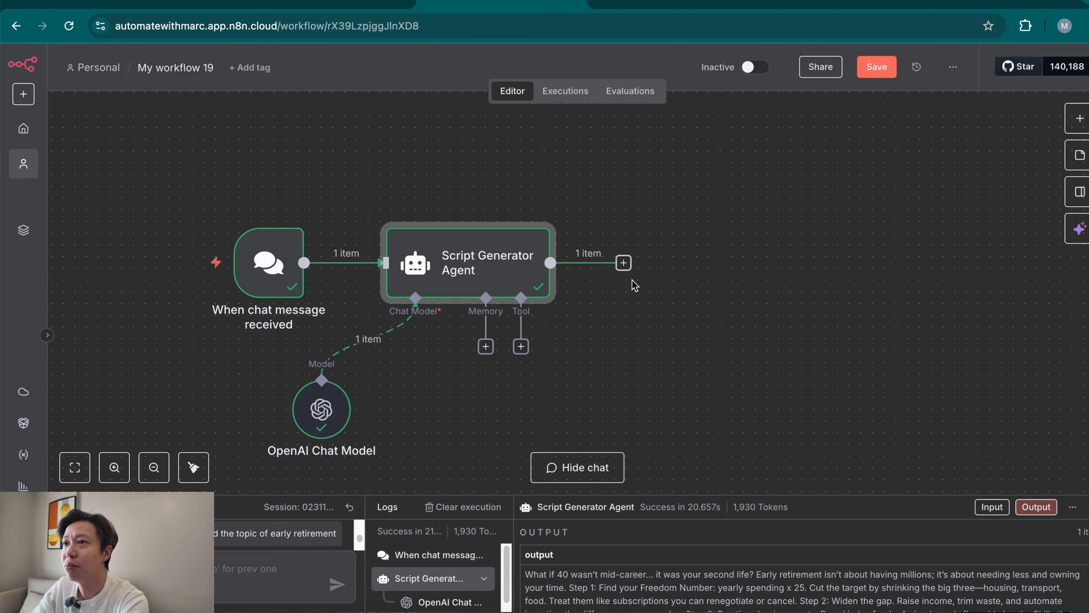
Add an HTTP Request node after the Script Generator Agent and rename it "Heygen POST".
{"action": "left_click", "coordinate": [623, 263]}
{"action": "type", "text": "http"}
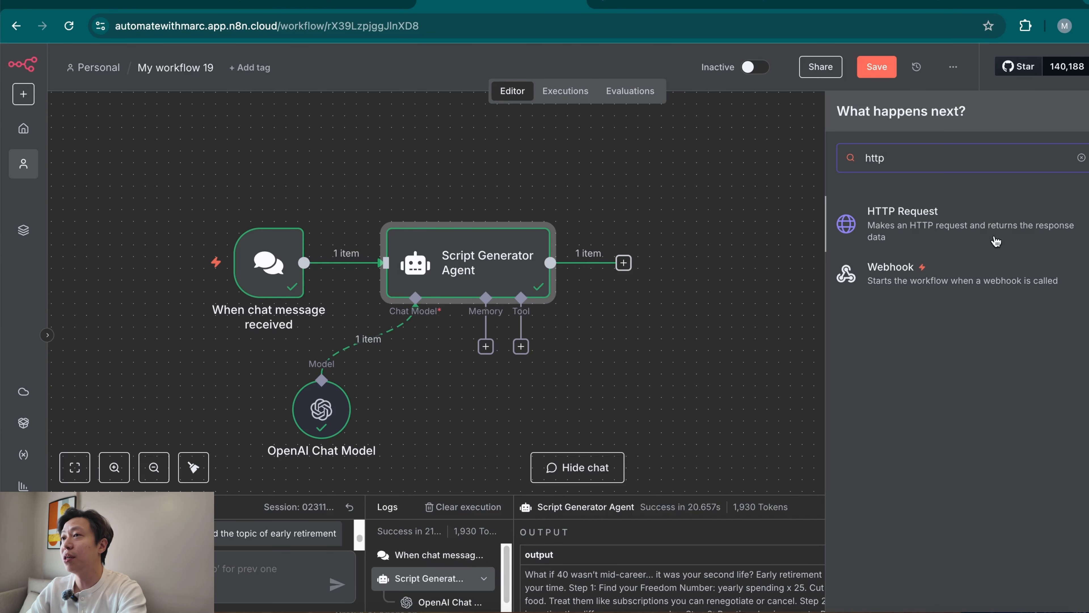
{"action": "left_click", "coordinate": [963, 218]}
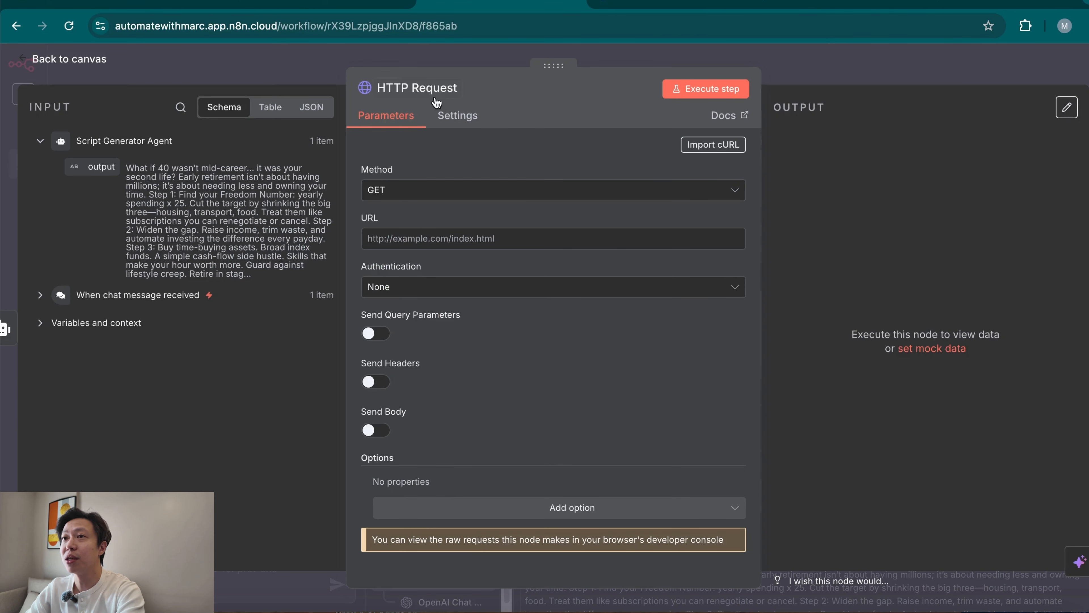
{"action": "left_click", "coordinate": [438, 89]}
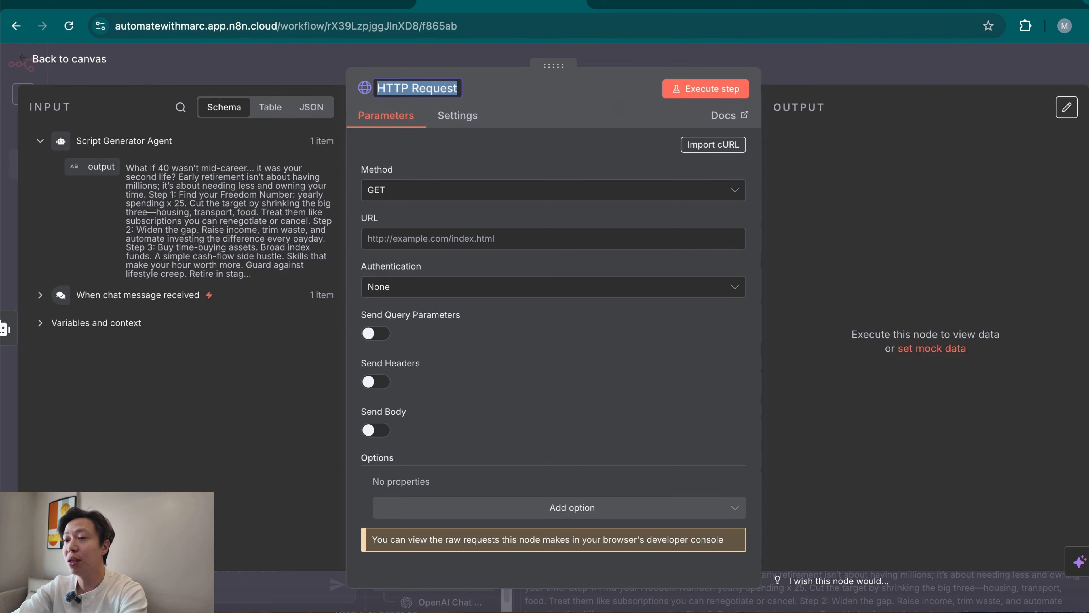
{"action": "type", "text": "Heygen"}
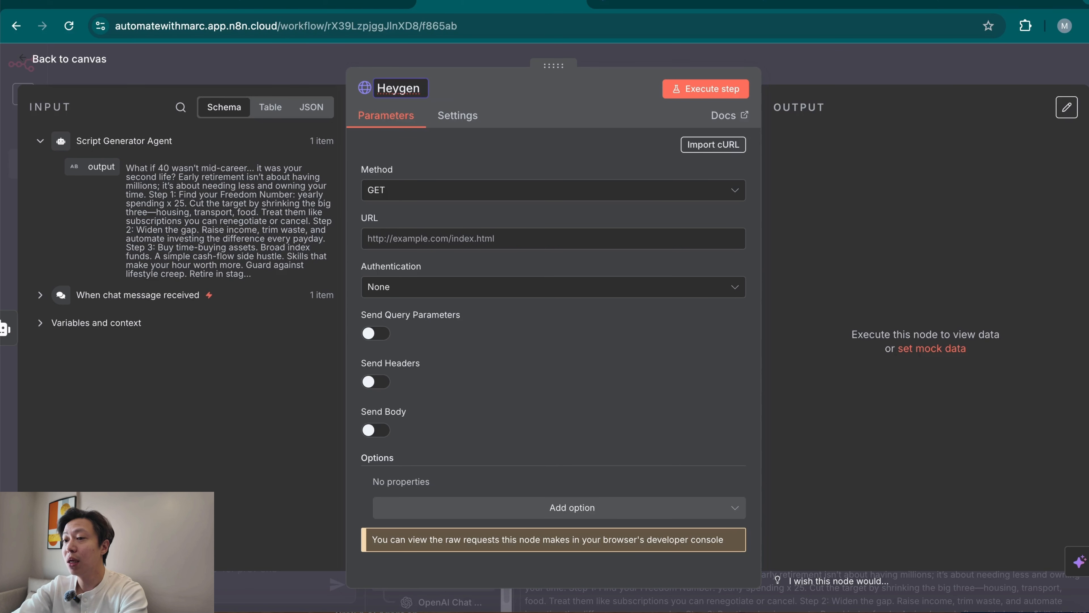
{"action": "type", "text": " POST"}
{"action": "left_click", "coordinate": [572, 101]}
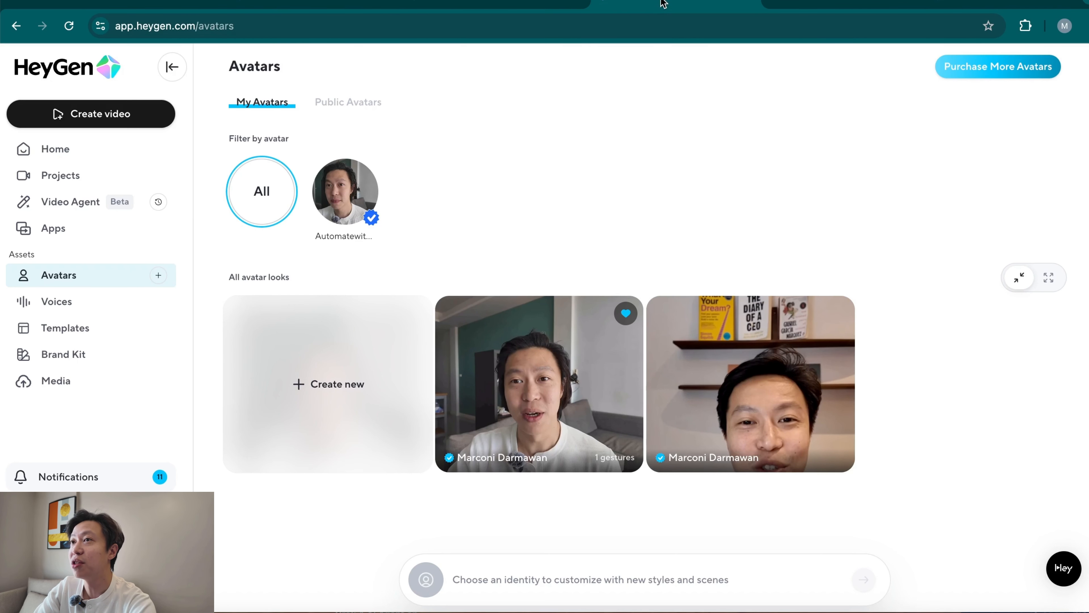
Switch to HeyGen and look over its home page and the Avatars section.
{"action": "left_click", "coordinate": [663, 5]}
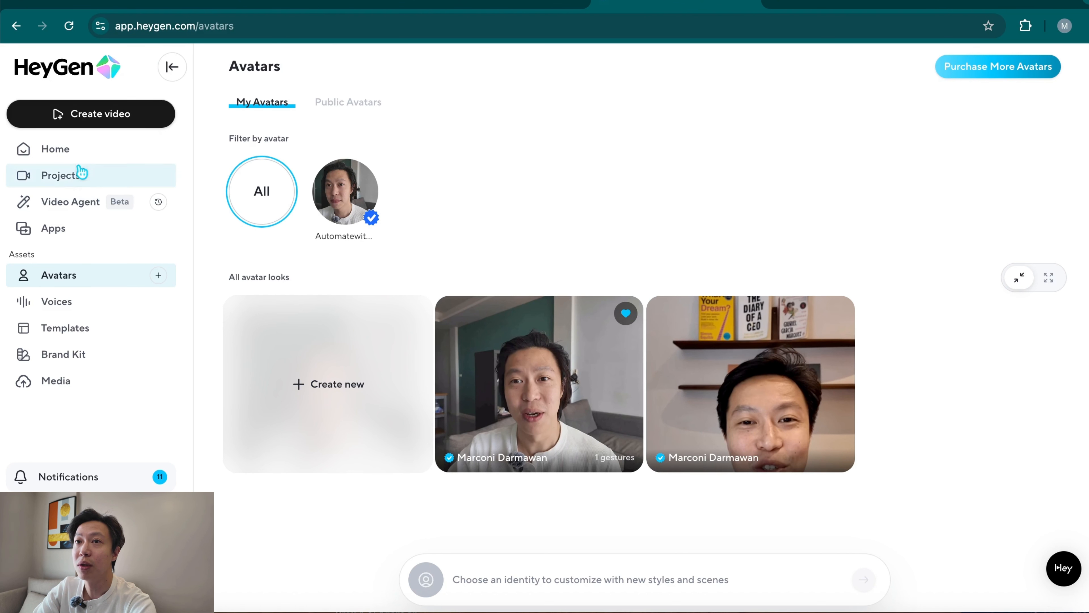
{"action": "left_click", "coordinate": [103, 152]}
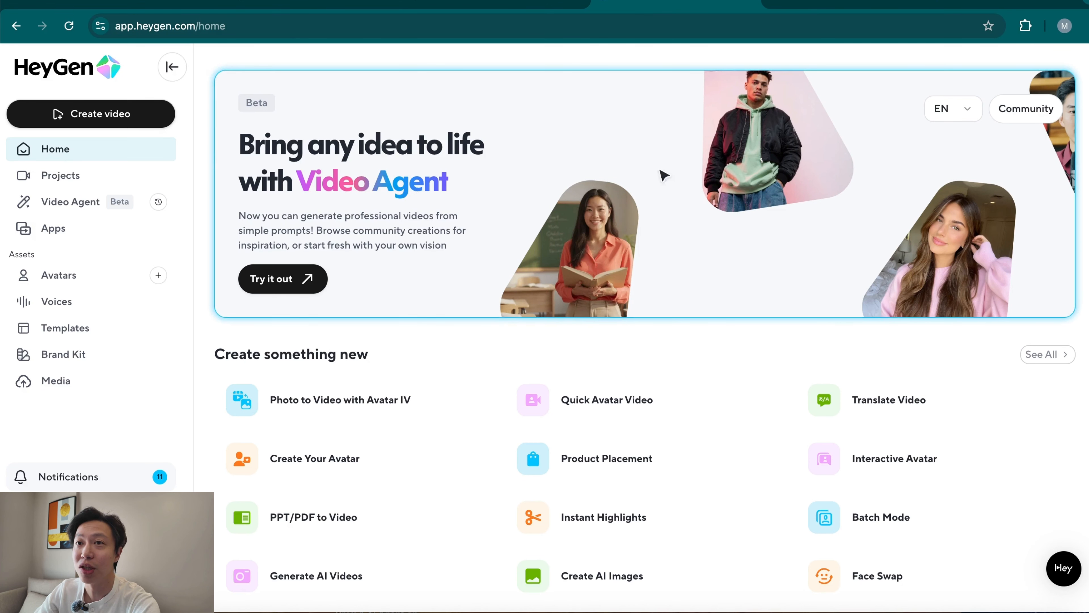
{"action": "left_click", "coordinate": [110, 279]}
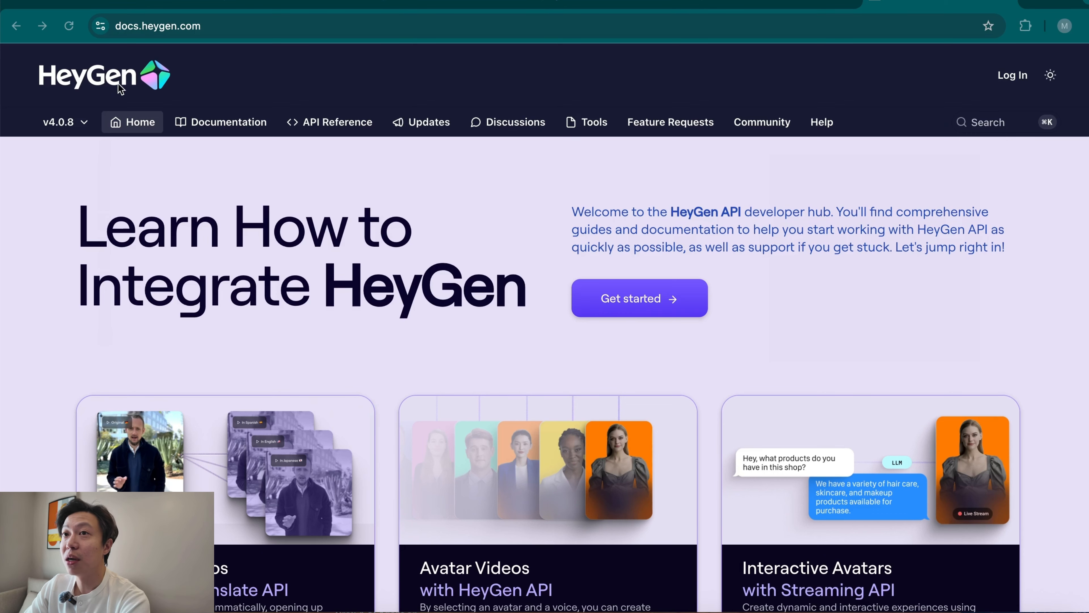
In the HeyGen API documentation, open the Create Avatar Videos guide and copy the cURL request for Generate Video.
{"action": "scroll", "coordinate": [523, 524], "scroll_direction": "down", "scroll_amount": 1}
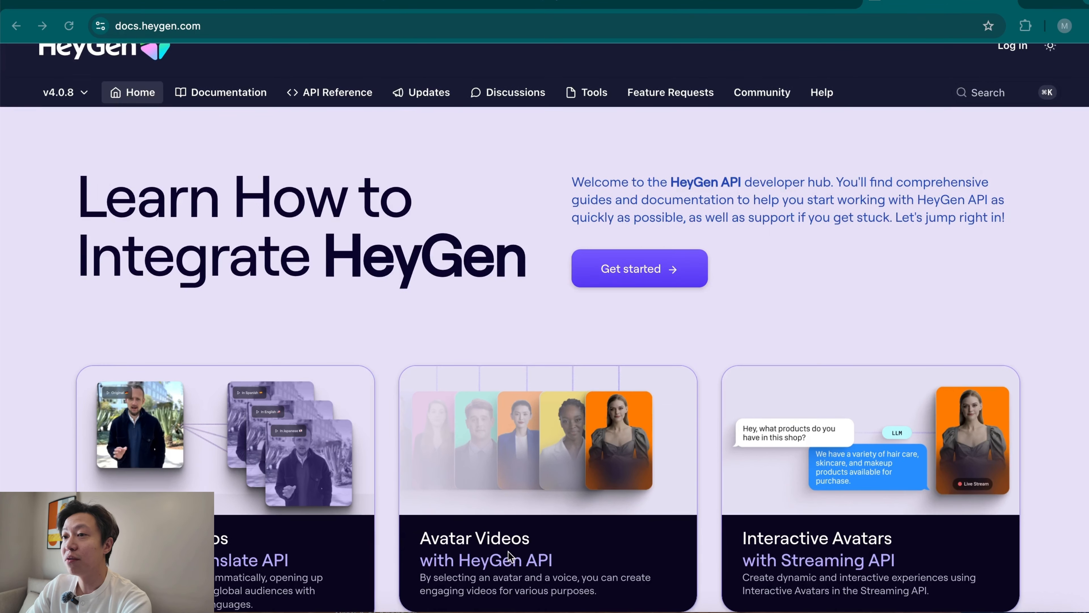
{"action": "left_click", "coordinate": [530, 547]}
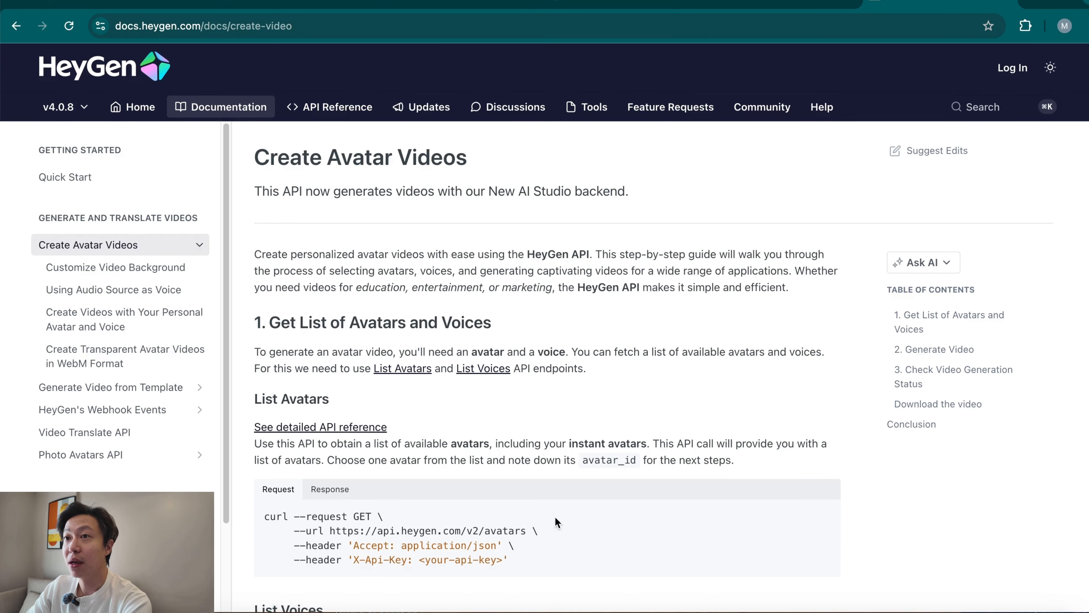
{"action": "scroll", "coordinate": [619, 494], "scroll_direction": "down", "scroll_amount": 15}
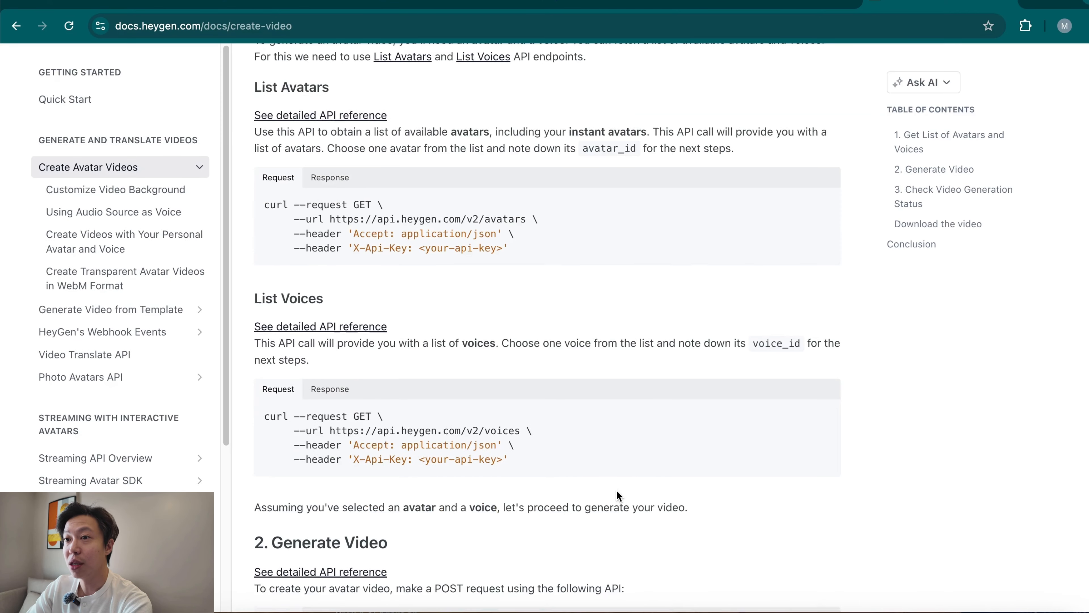
{"action": "scroll", "coordinate": [622, 498], "scroll_direction": "down", "scroll_amount": 3}
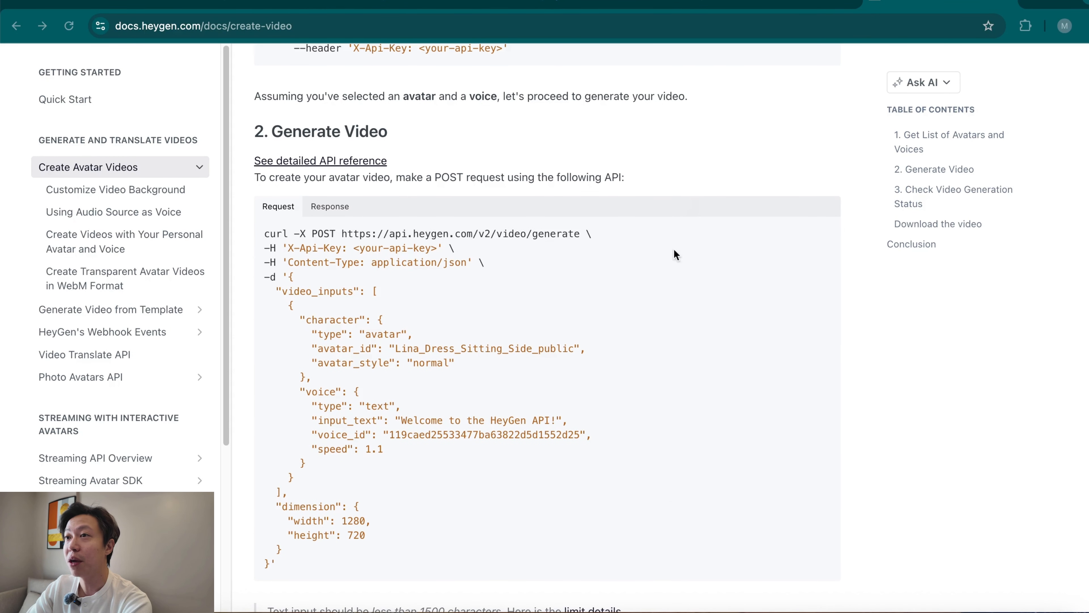
{"action": "scroll", "coordinate": [550, 454], "scroll_direction": "down", "scroll_amount": 1}
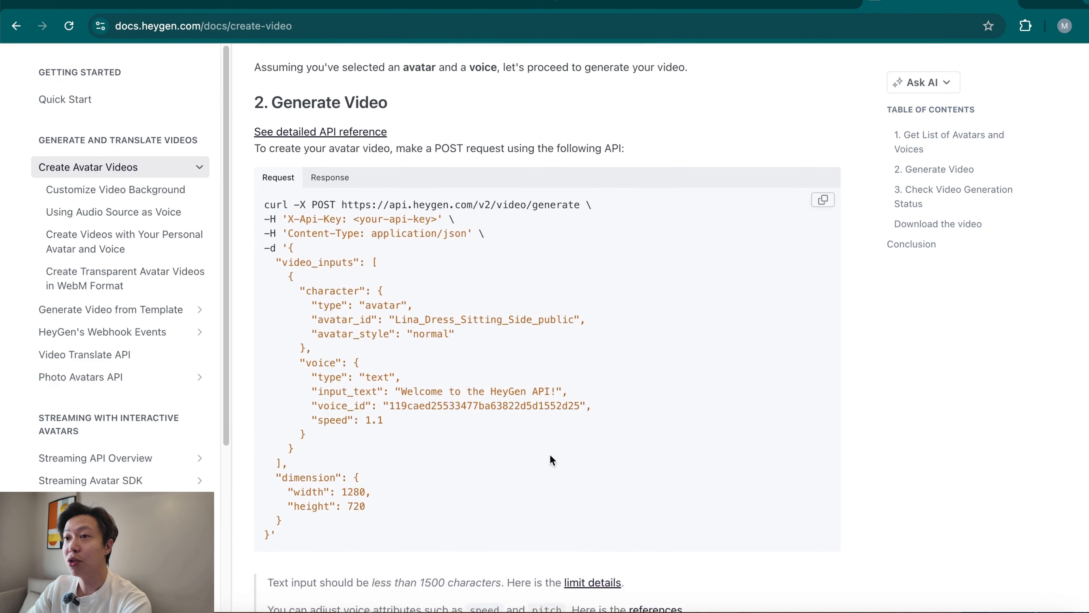
{"action": "mouse_move", "coordinate": [824, 205]}
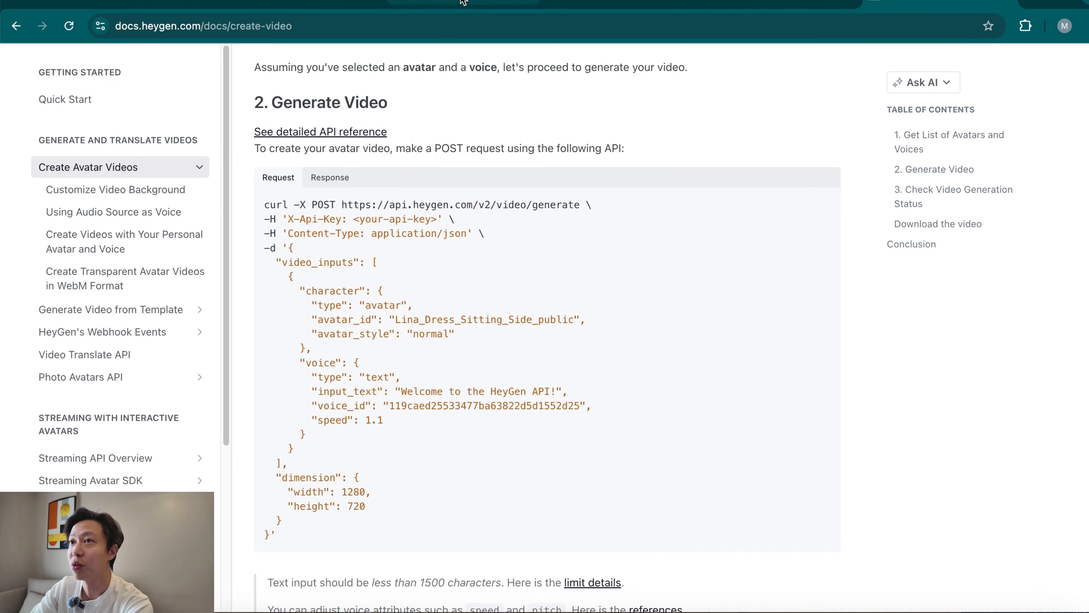
Switch back to n8n and import the copied Generate Video cURL command into the Heygen POST node.
{"action": "left_click", "coordinate": [422, 6]}
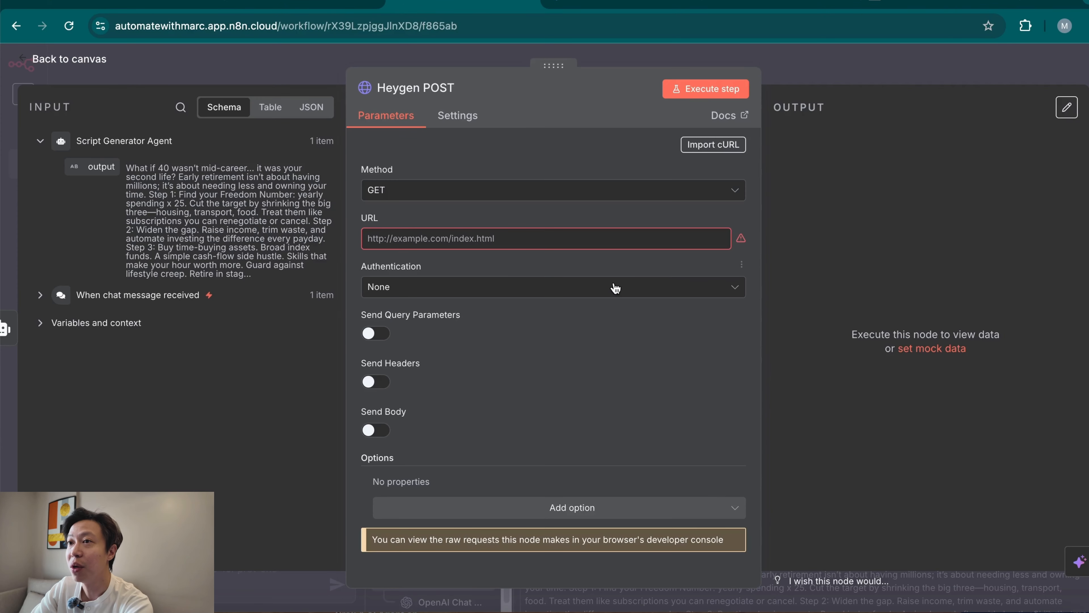
{"action": "left_click", "coordinate": [728, 152]}
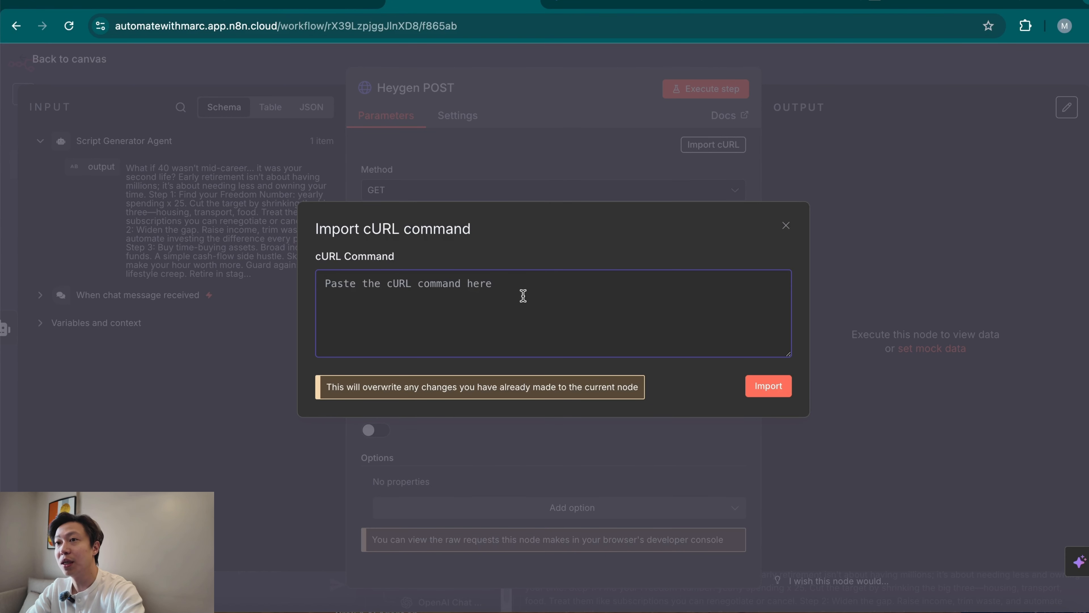
{"action": "key", "text": "ctrl+v"}
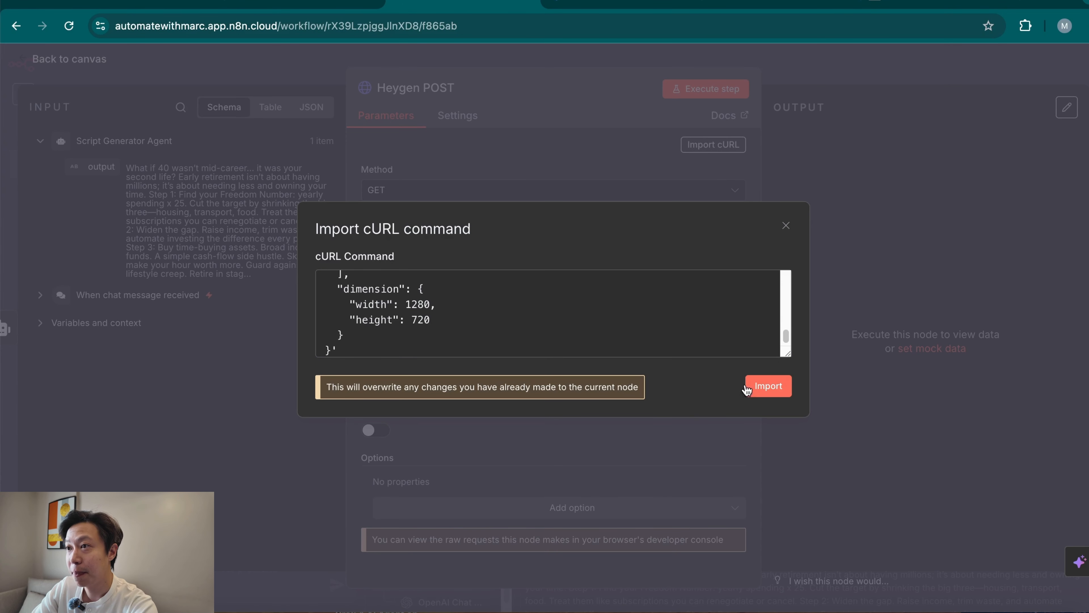
{"action": "left_click", "coordinate": [768, 389]}
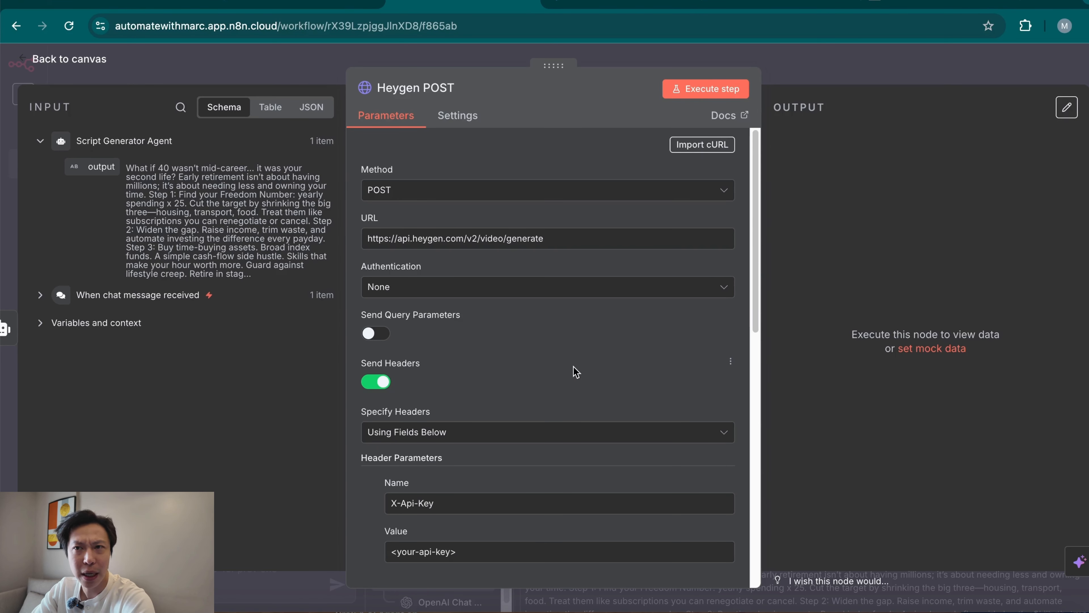
Check the imported header parameters and set the node's authentication to Generic Credential Type with Header Auth.
{"action": "scroll", "coordinate": [580, 453], "scroll_direction": "down", "scroll_amount": 1}
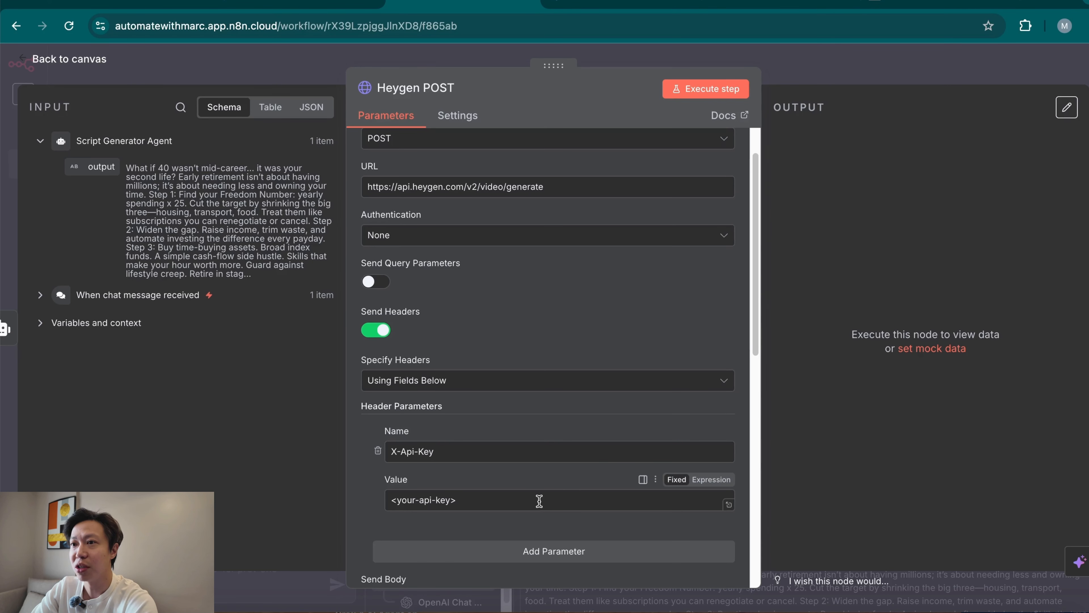
{"action": "scroll", "coordinate": [551, 369], "scroll_direction": "up", "scroll_amount": 1}
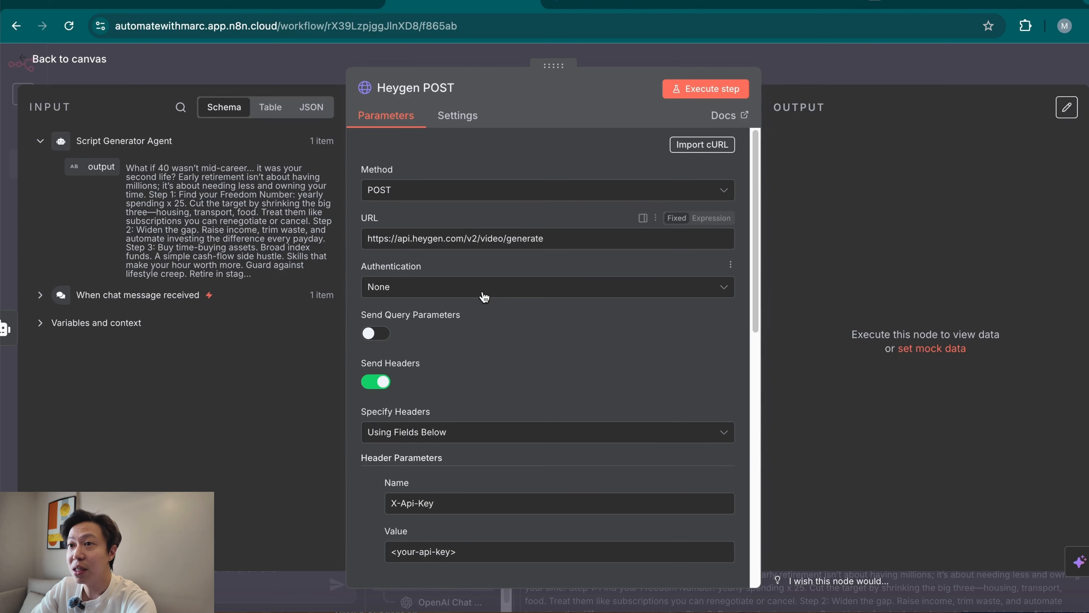
{"action": "left_click", "coordinate": [531, 298]}
{"action": "left_click", "coordinate": [518, 408]}
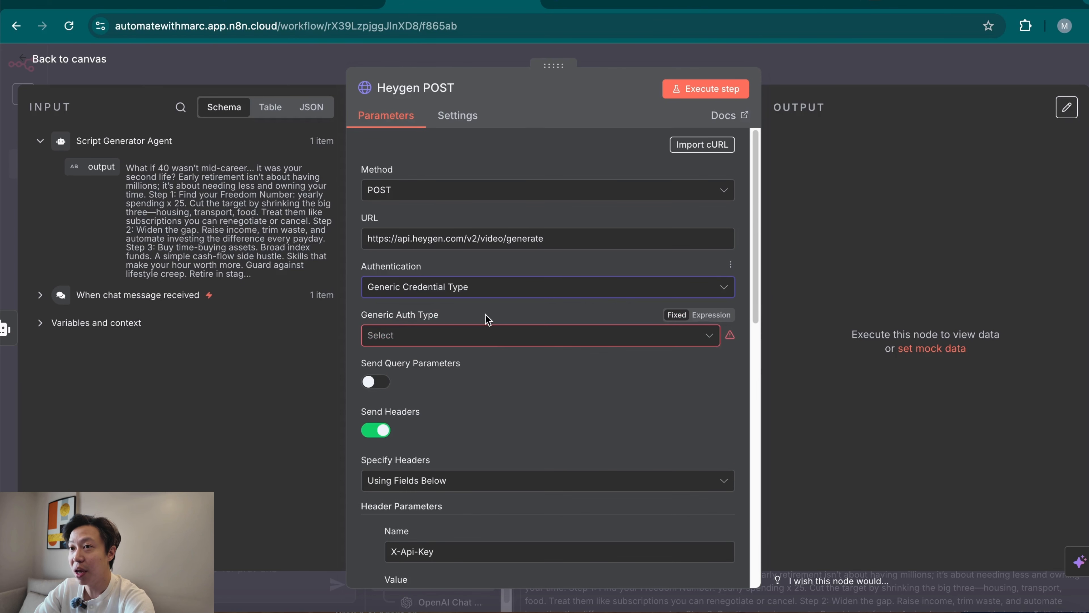
{"action": "left_click", "coordinate": [494, 336]}
{"action": "left_click", "coordinate": [496, 473]}
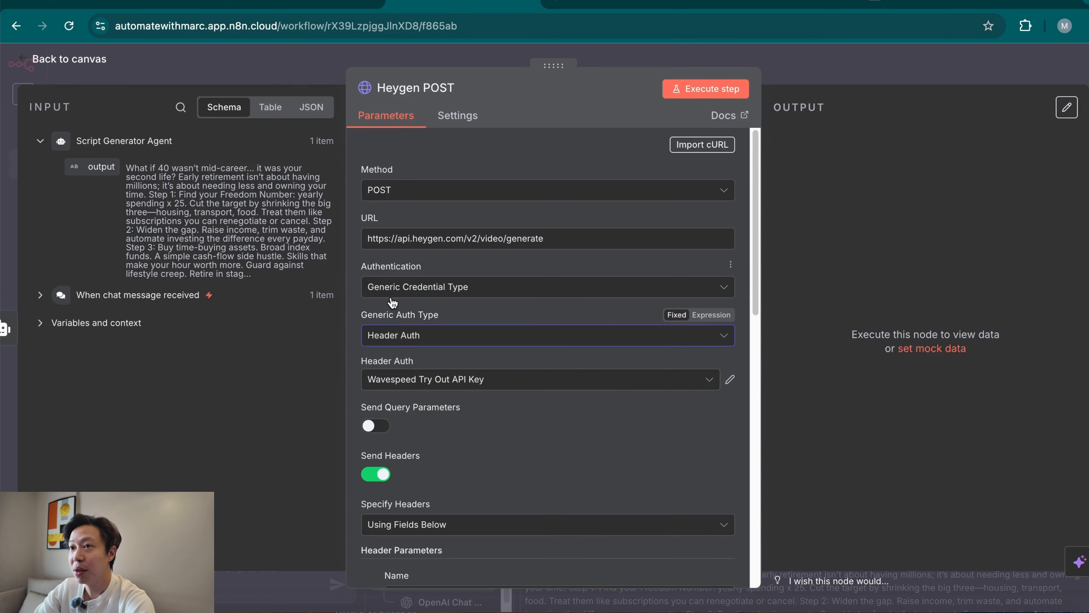
Create a new Header Auth credential named "Heygen Demo - AWM" and fill in its secret Value field.
{"action": "left_click", "coordinate": [530, 385]}
{"action": "left_click", "coordinate": [489, 341]}
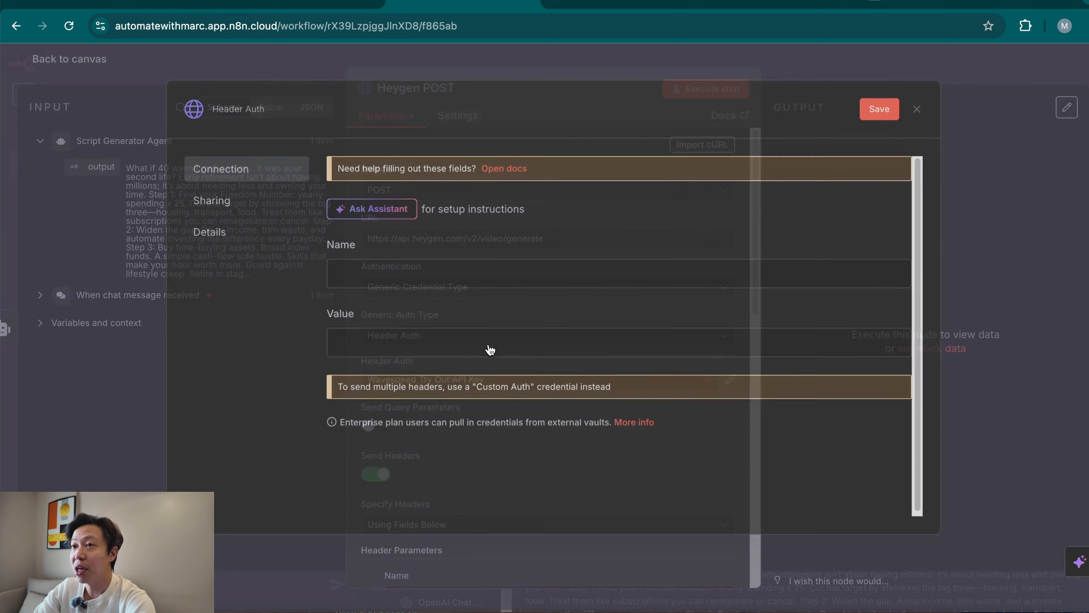
{"action": "left_click", "coordinate": [490, 347]}
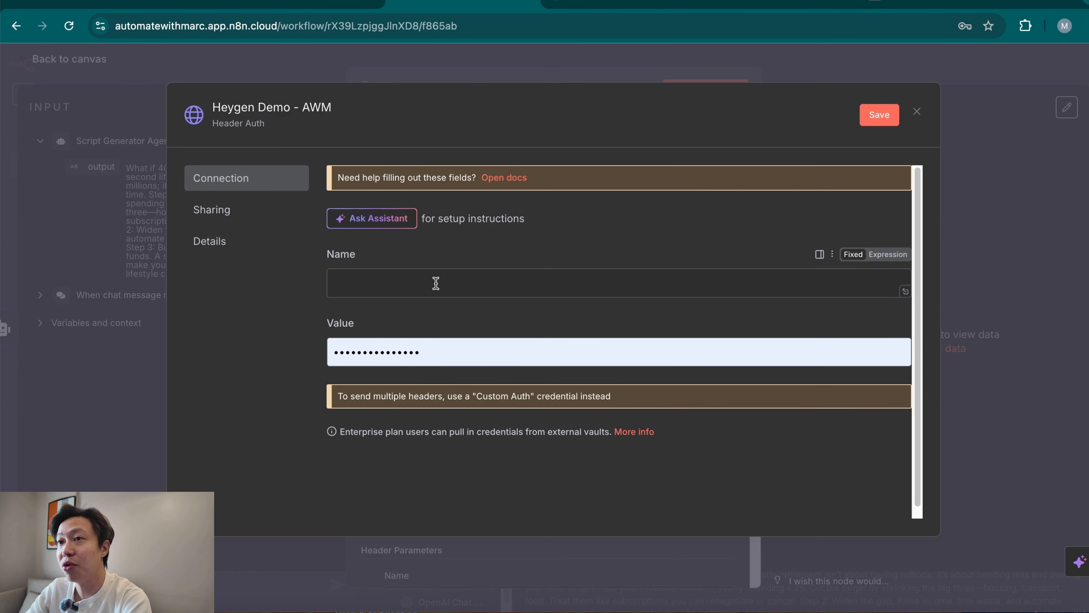
Switch to the HeyGen documentation and copy the header name X-Api-Key from the Generate Video request.
{"action": "left_click", "coordinate": [914, 12]}
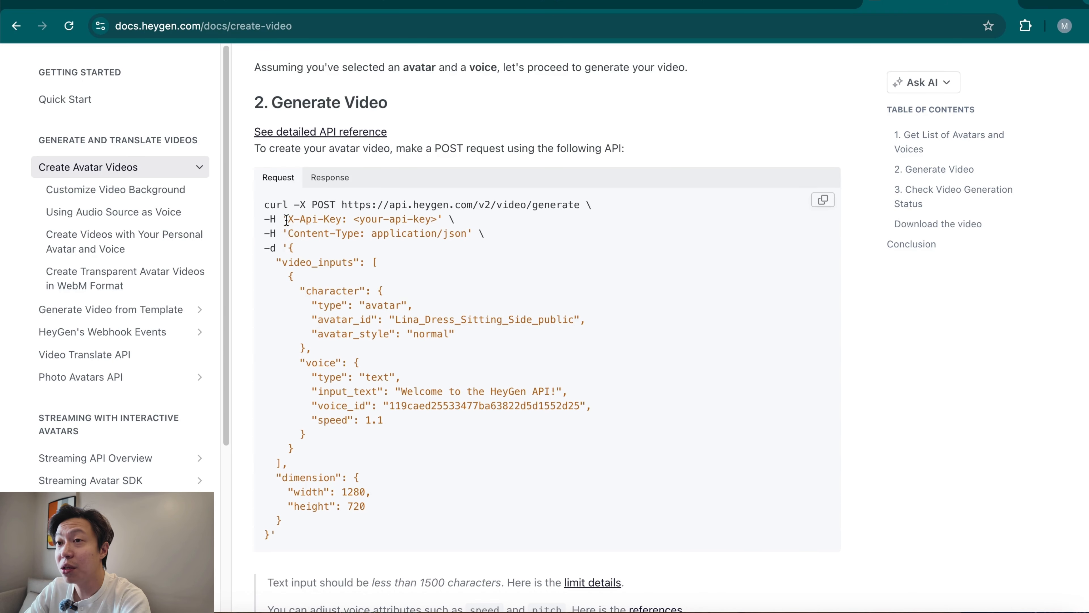
{"action": "left_click_drag", "start_coordinate": [287, 219], "coordinate": [363, 220]}
{"action": "left_click", "coordinate": [312, 221]}
{"action": "left_click_drag", "start_coordinate": [290, 218], "coordinate": [342, 220]}
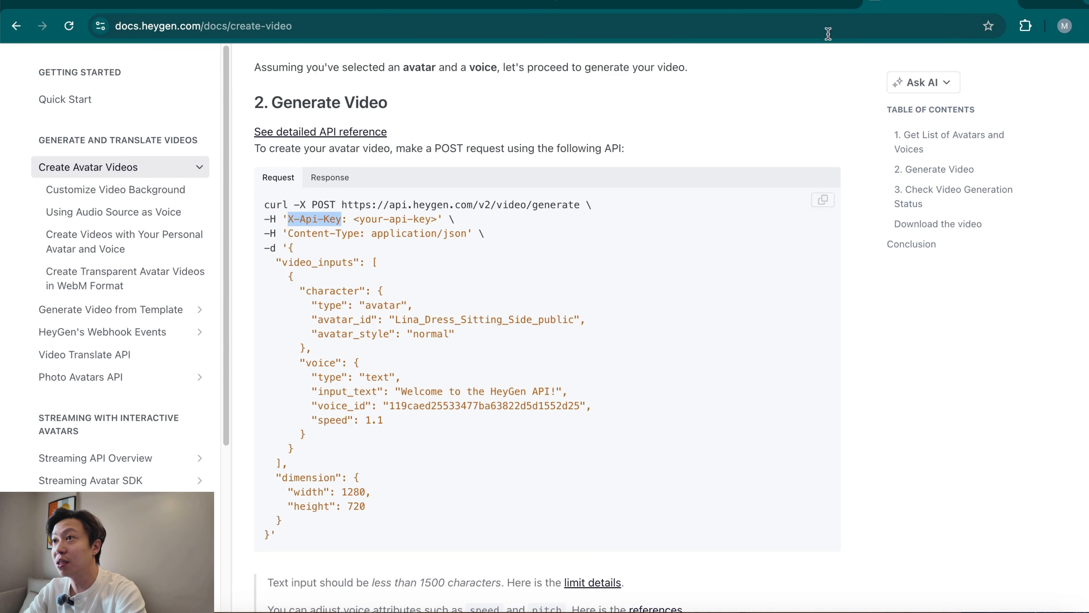
Switch back to n8n and fill the credential's Name field with the copied header name X-Api-Key.
{"action": "left_click", "coordinate": [432, 4]}
{"action": "left_click", "coordinate": [413, 291]}
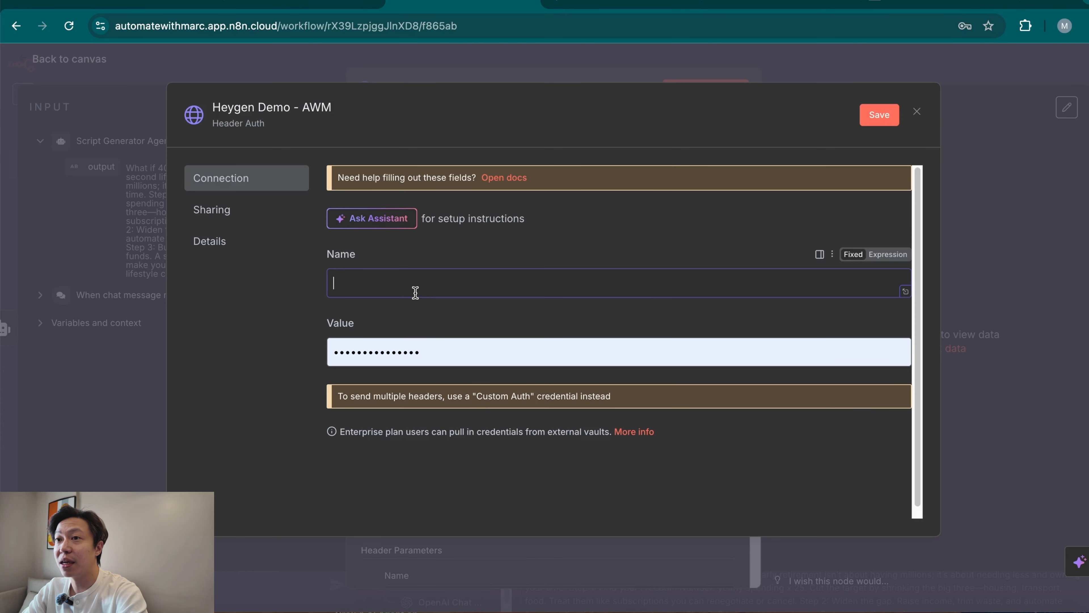
{"action": "key", "text": "super+v"}
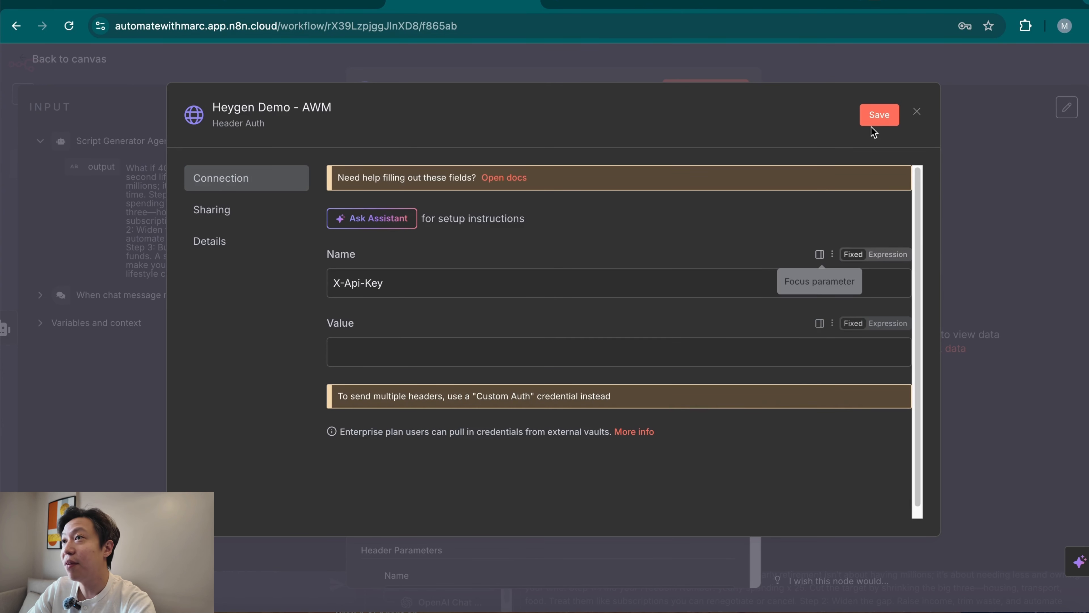
Switch to HeyGen, regenerate the API token in the Subscriptions & API settings for HeyGen API, and copy the new key.
{"action": "left_click", "coordinate": [613, 5]}
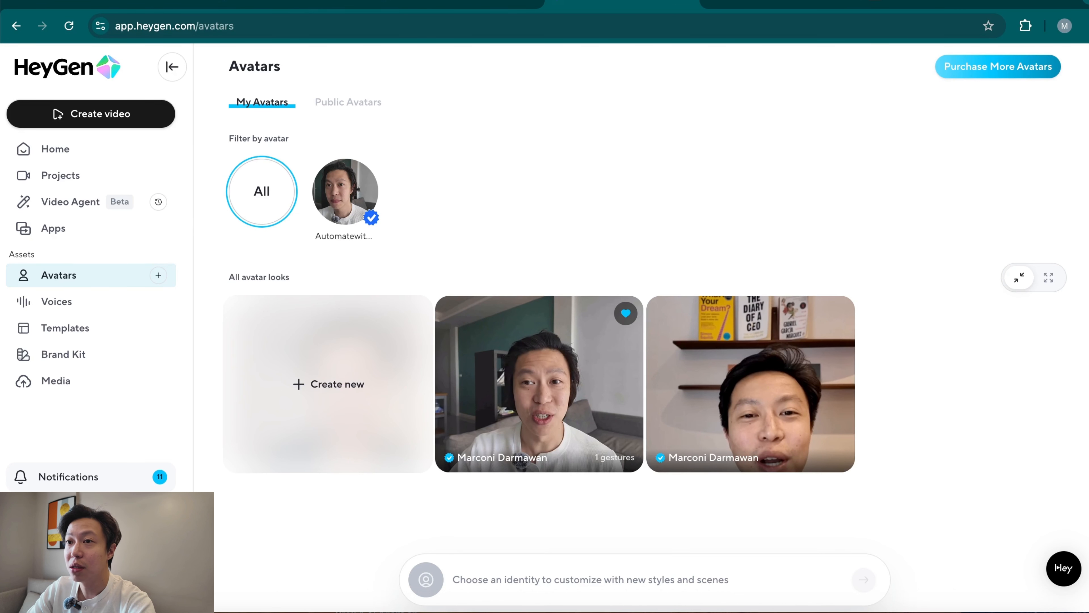
{"action": "left_click", "coordinate": [255, 435]}
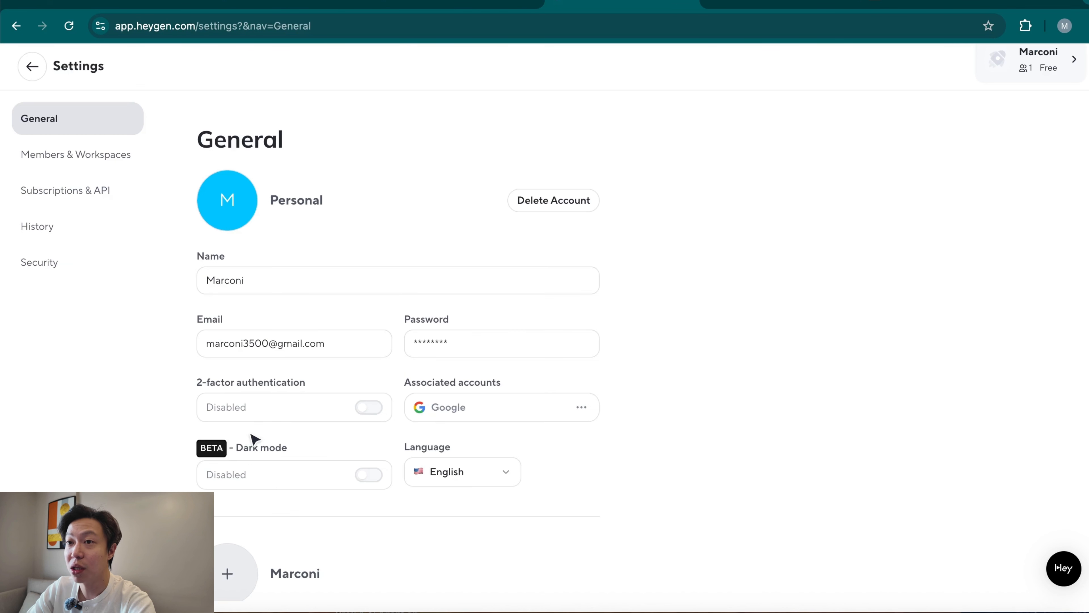
{"action": "left_click", "coordinate": [89, 192]}
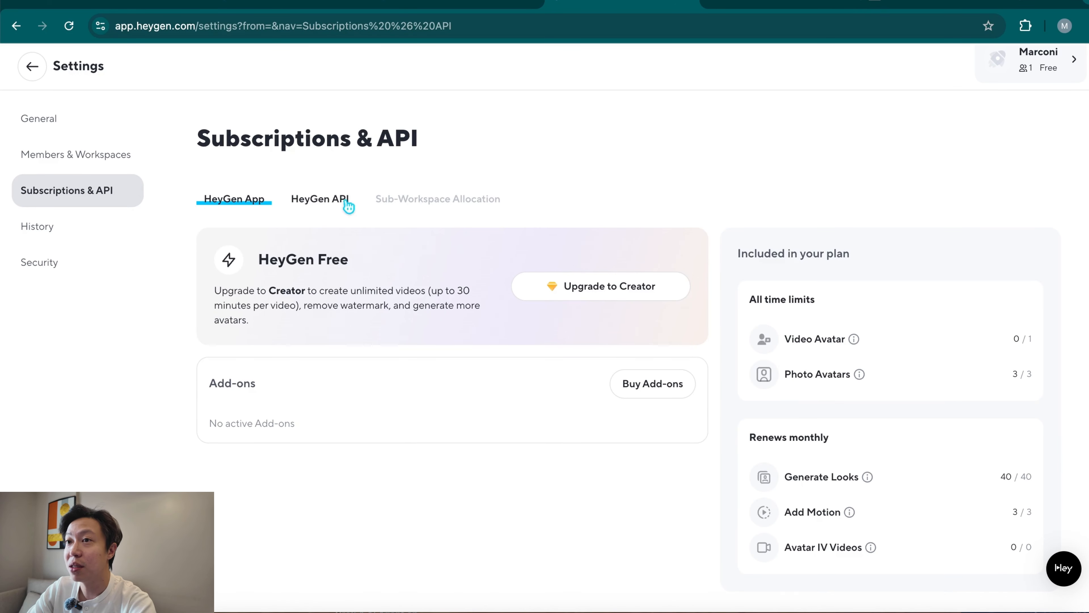
{"action": "left_click", "coordinate": [339, 207]}
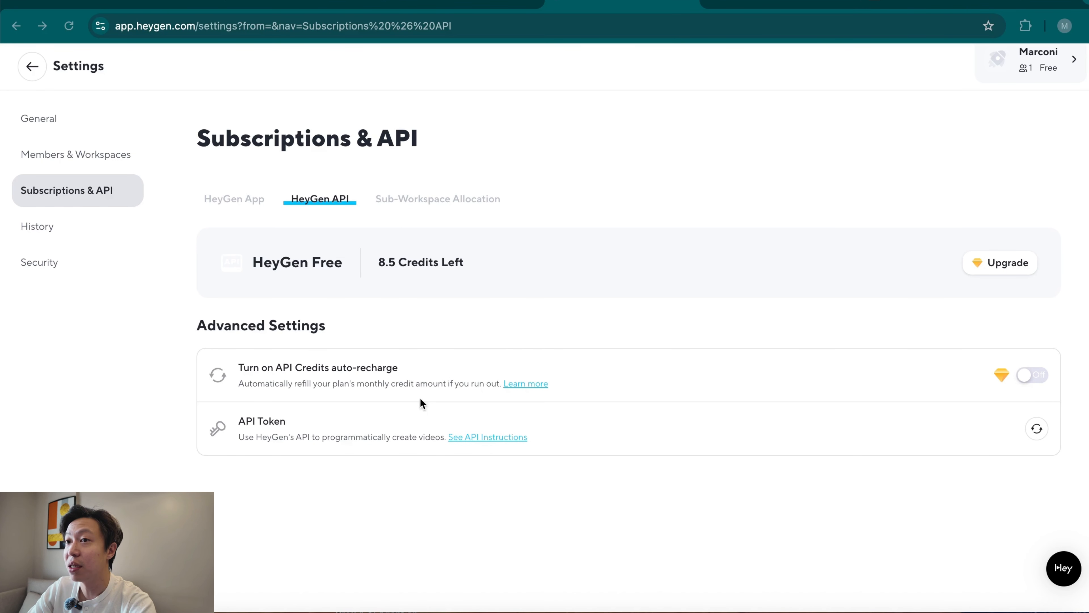
{"action": "left_click", "coordinate": [1037, 429]}
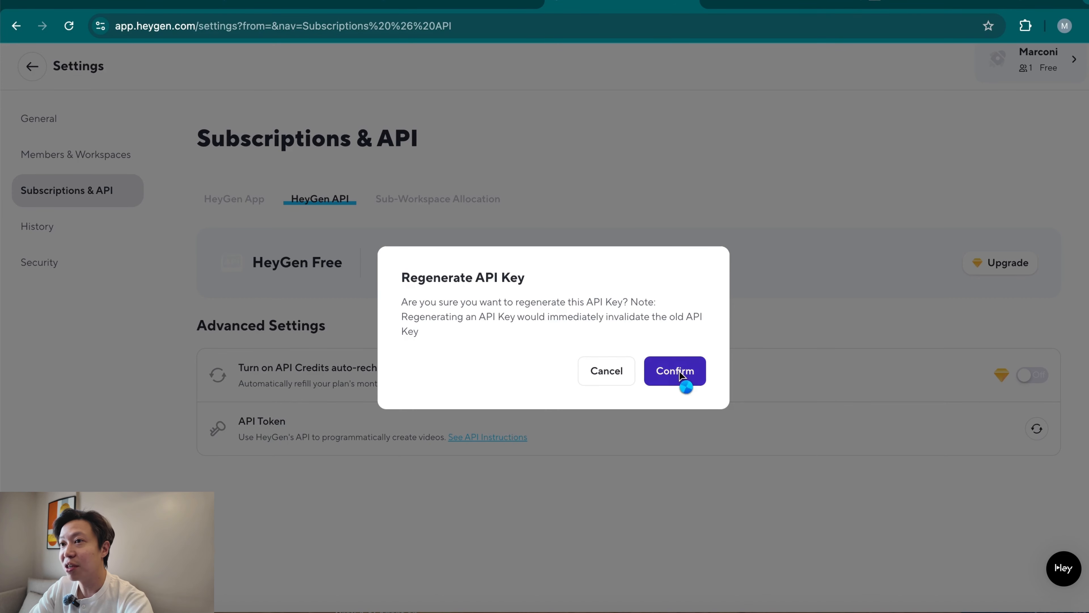
{"action": "left_click", "coordinate": [687, 378]}
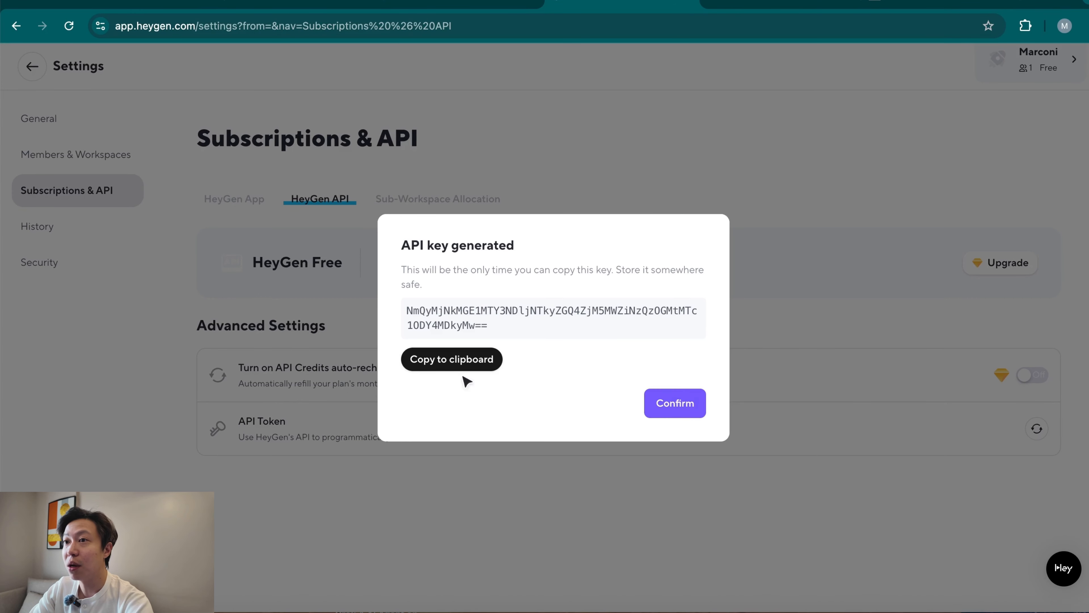
{"action": "left_click", "coordinate": [453, 362]}
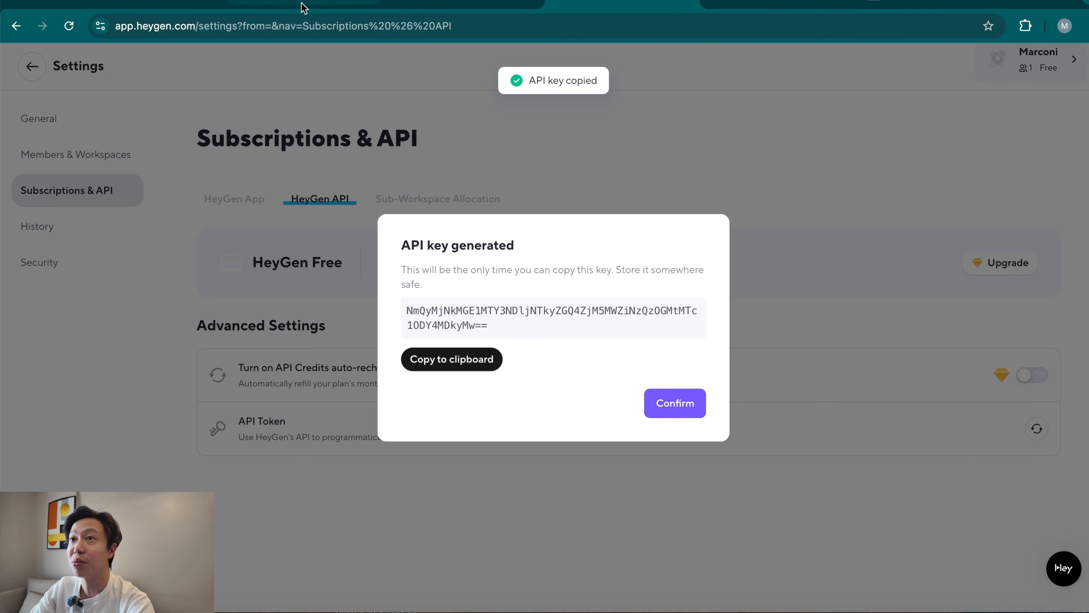
Return to n8n, set the Value field to Expression, paste the HeyGen API key, then save and close the credential.
{"action": "left_click", "coordinate": [464, 5]}
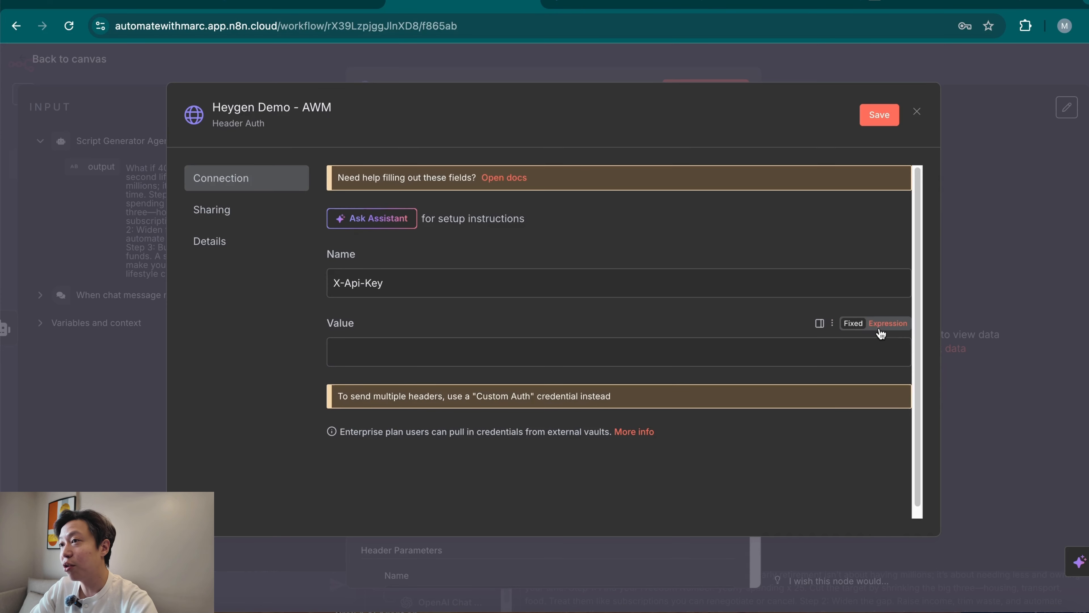
{"action": "left_click", "coordinate": [887, 323]}
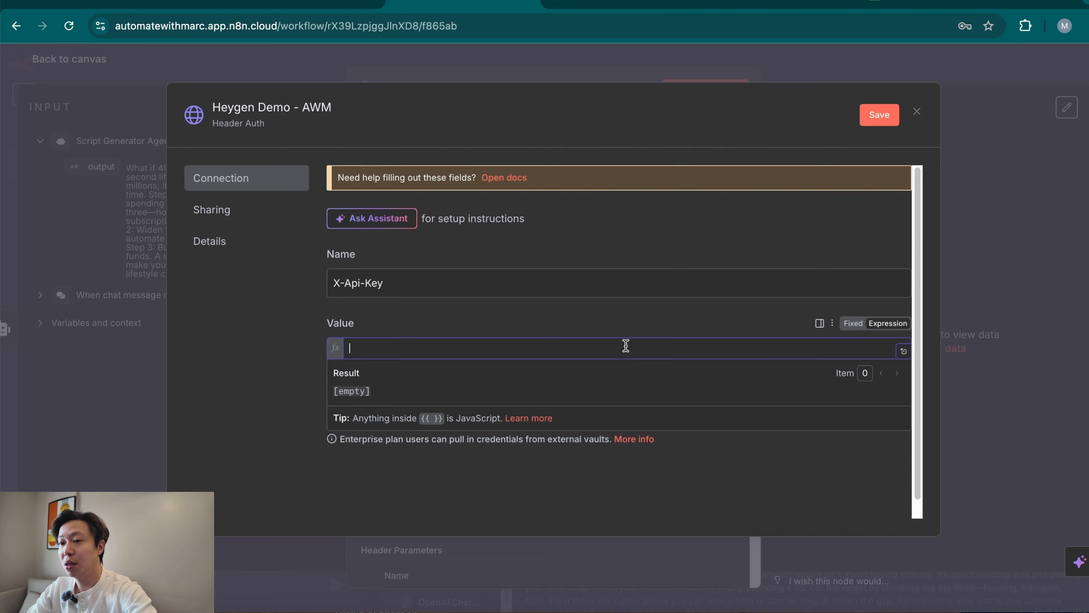
{"action": "key", "text": "ctrl+v"}
{"action": "left_click", "coordinate": [593, 492]}
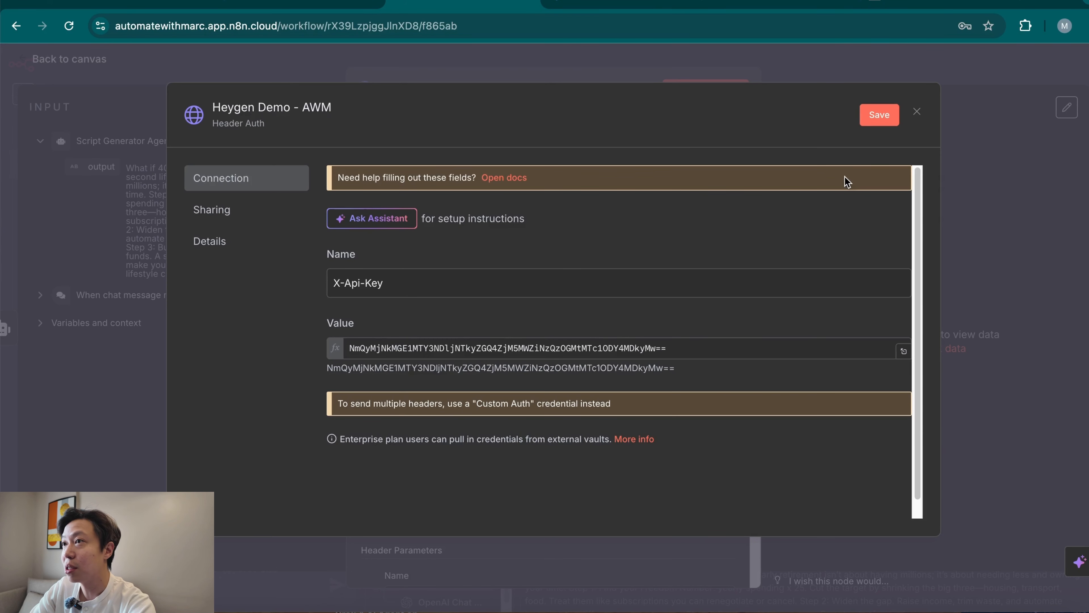
{"action": "left_click", "coordinate": [879, 115]}
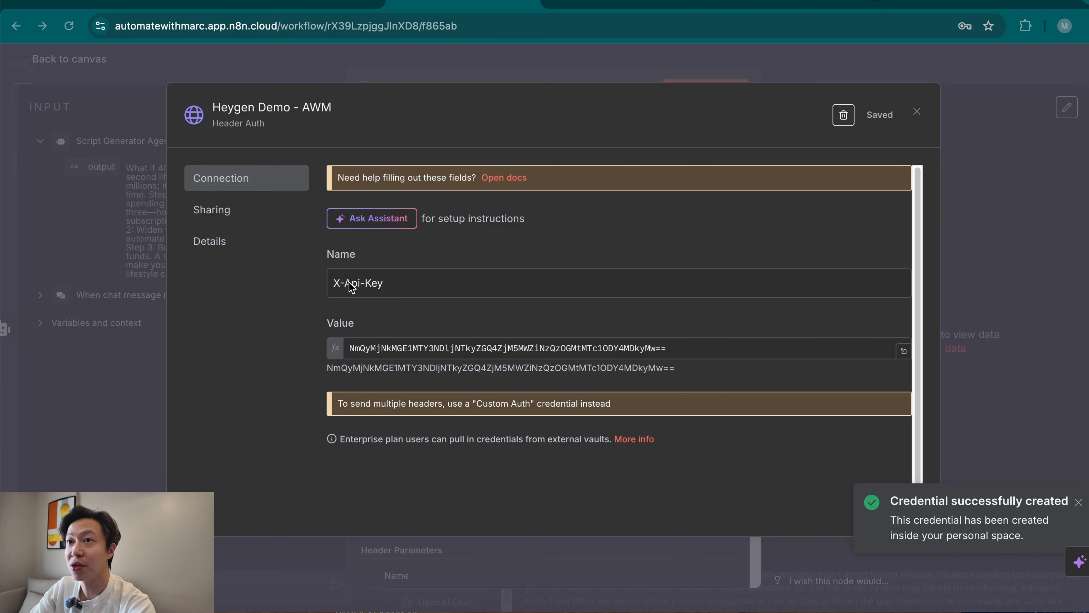
{"action": "left_click", "coordinate": [917, 112]}
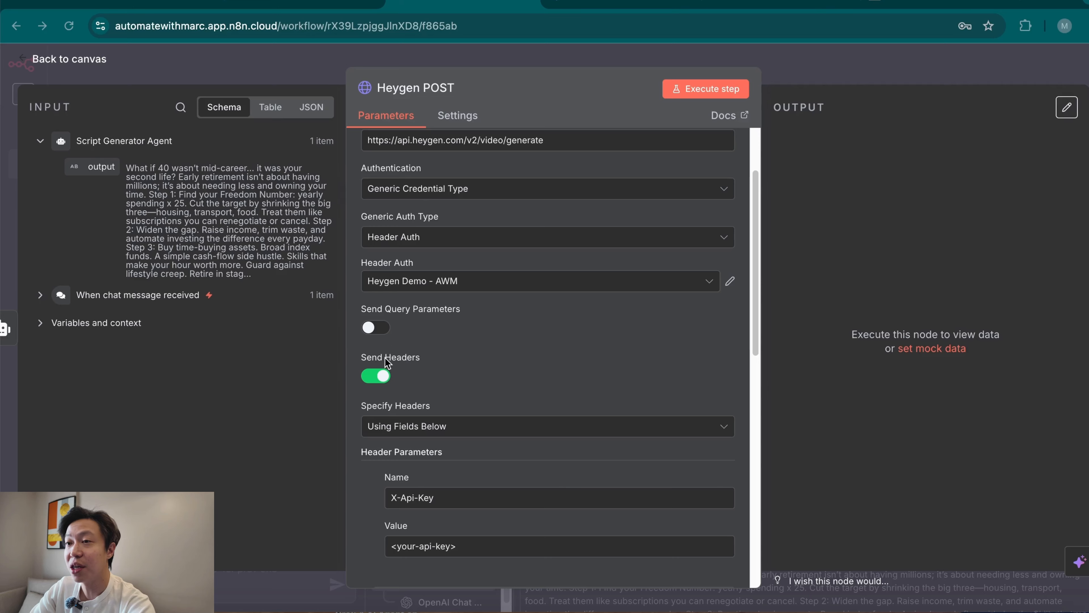
Turn off Send Headers in the Heygen POST node and review the JSON request body.
{"action": "scroll", "coordinate": [434, 385], "scroll_direction": "down", "scroll_amount": 3}
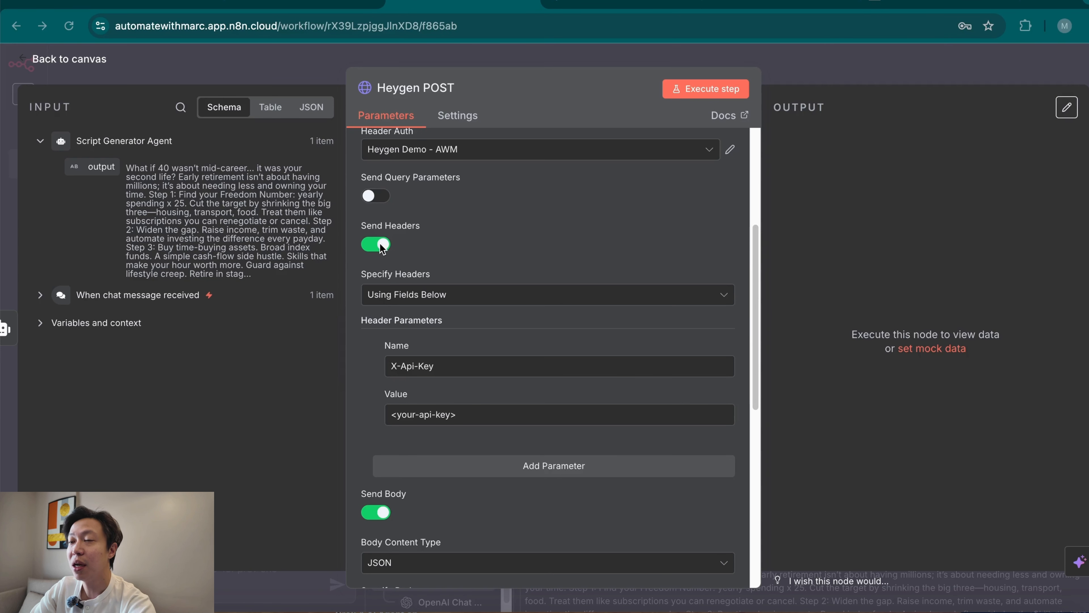
{"action": "scroll", "coordinate": [515, 395], "scroll_direction": "up", "scroll_amount": 3}
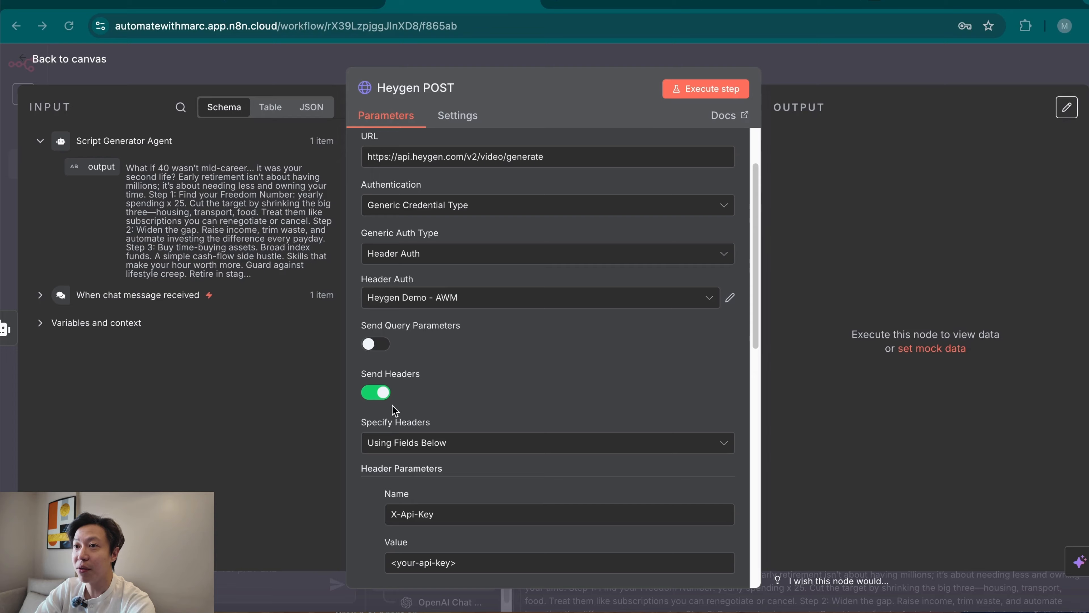
{"action": "left_click", "coordinate": [382, 395]}
{"action": "scroll", "coordinate": [534, 424], "scroll_direction": "down", "scroll_amount": 5}
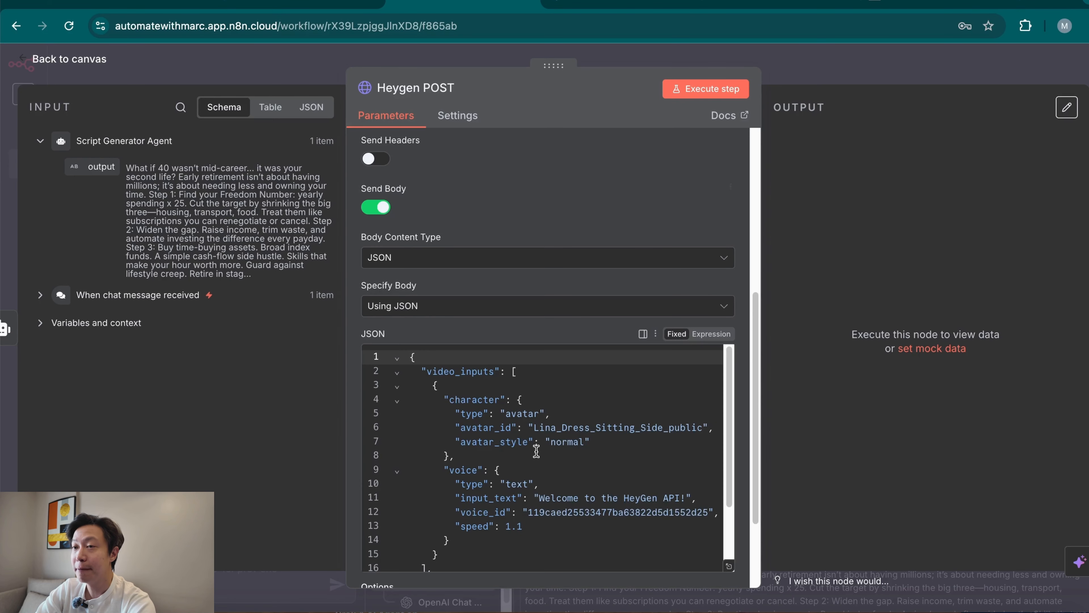
{"action": "scroll", "coordinate": [532, 429], "scroll_direction": "down", "scroll_amount": 4}
{"action": "scroll", "coordinate": [592, 449], "scroll_direction": "up", "scroll_amount": 4}
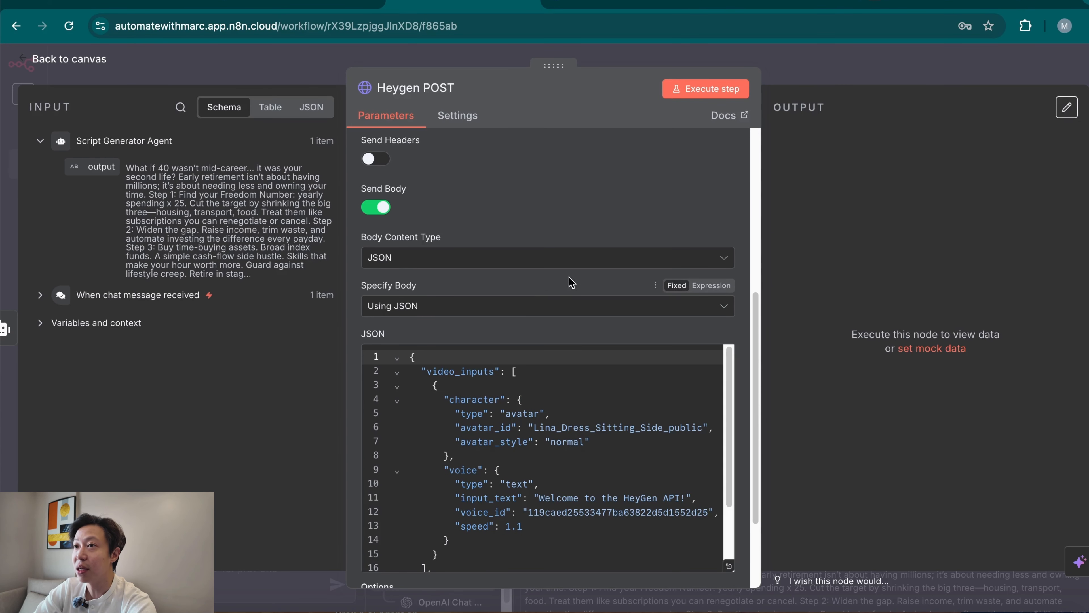
Locate the avatar_id value in the JSON body, switch to HeyGen Avatars, and copy the bookshelf-background look's avatar ID.
{"action": "scroll", "coordinate": [572, 286], "scroll_direction": "down", "scroll_amount": 2}
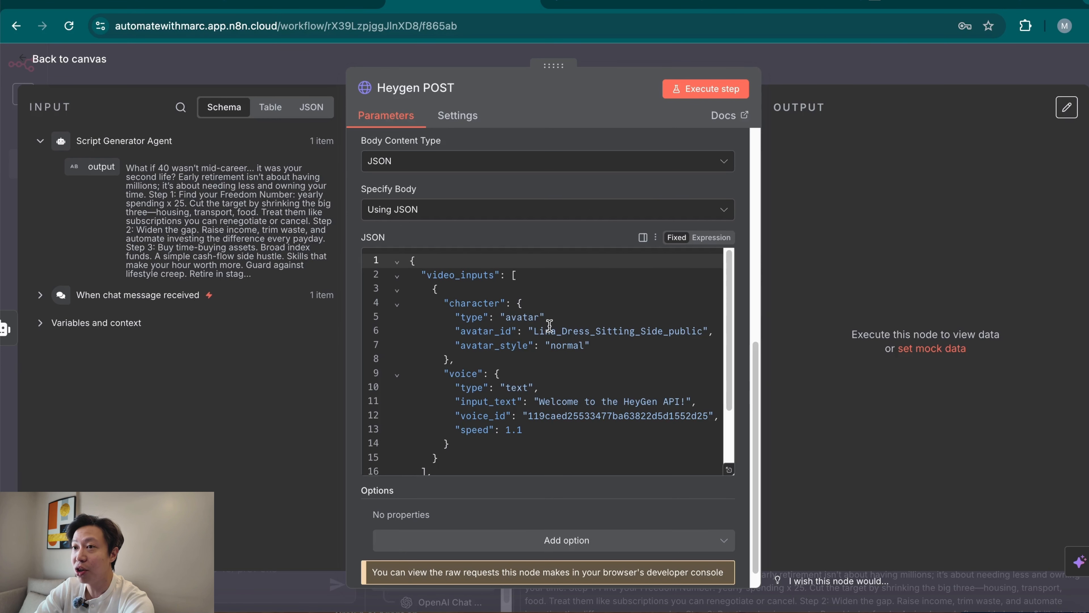
{"action": "left_click", "coordinate": [538, 331]}
{"action": "left_click_drag", "start_coordinate": [536, 331], "coordinate": [702, 333]}
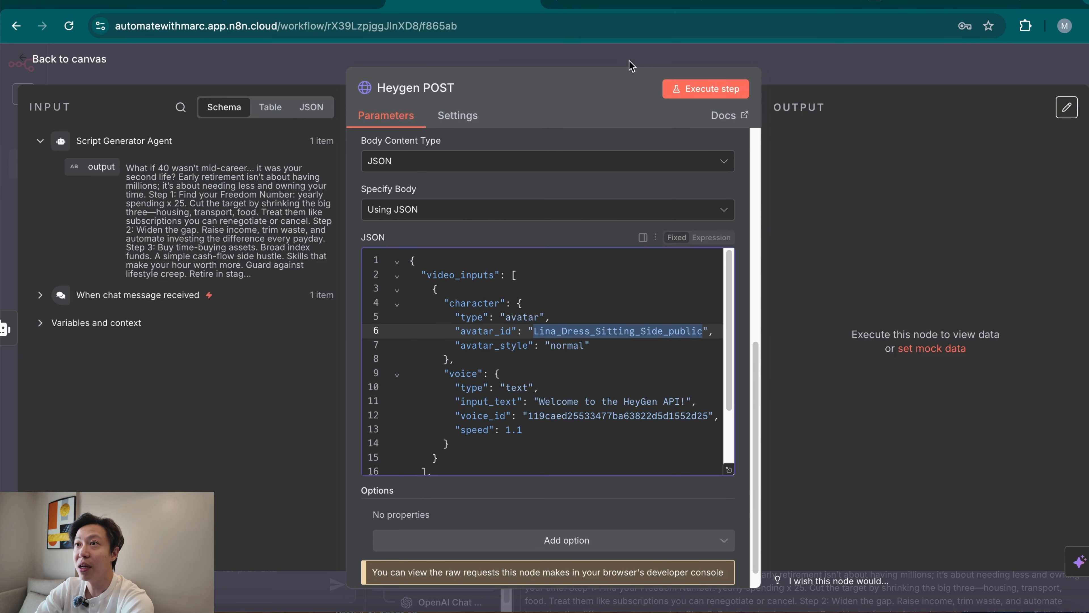
{"action": "left_click", "coordinate": [625, 10]}
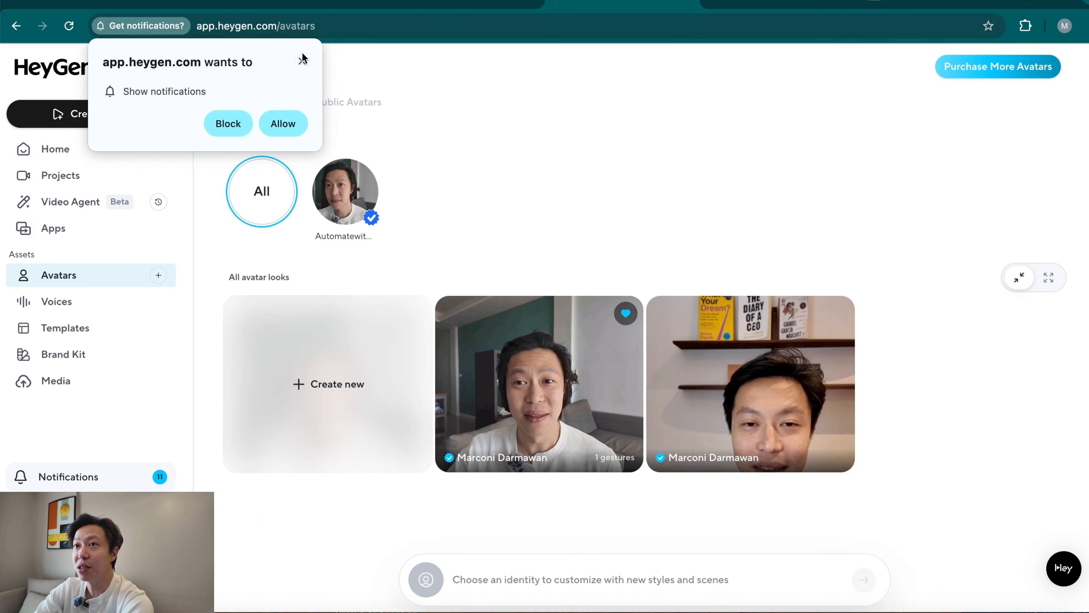
{"action": "left_click", "coordinate": [303, 59]}
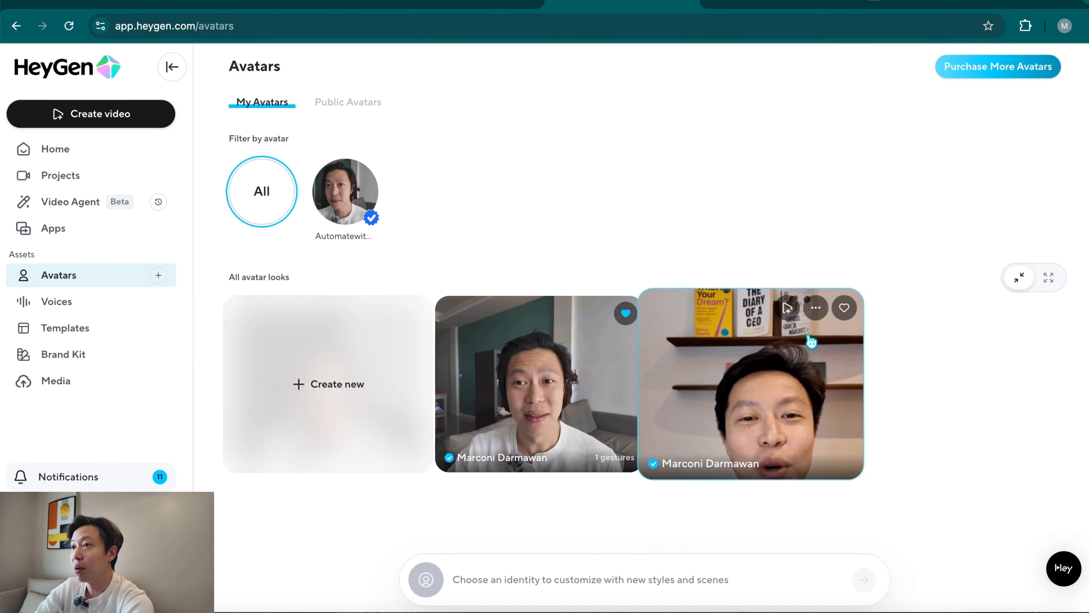
{"action": "left_click", "coordinate": [816, 308]}
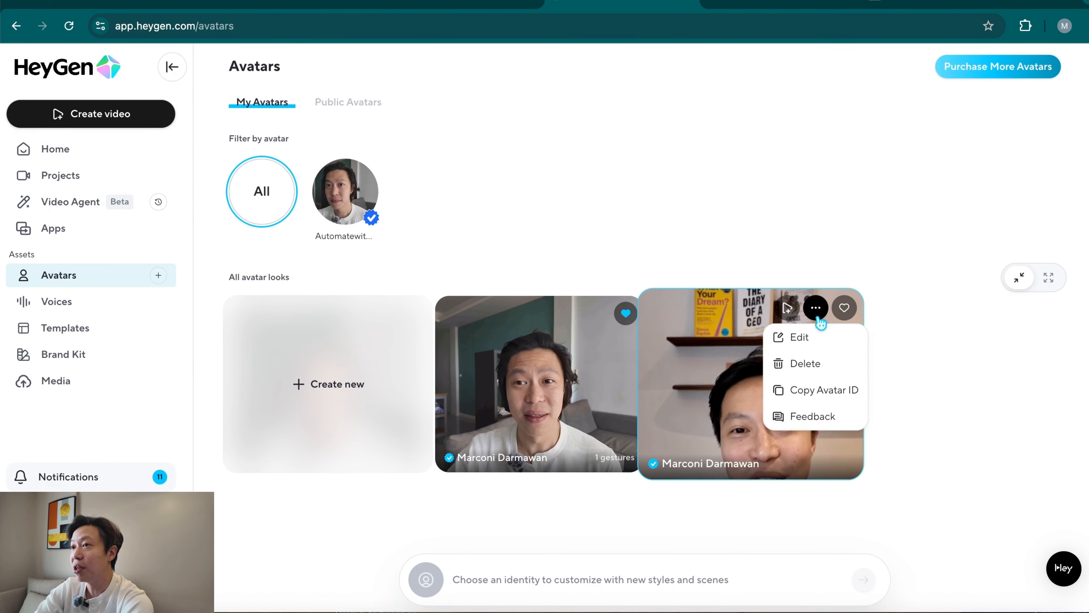
{"action": "left_click", "coordinate": [826, 406]}
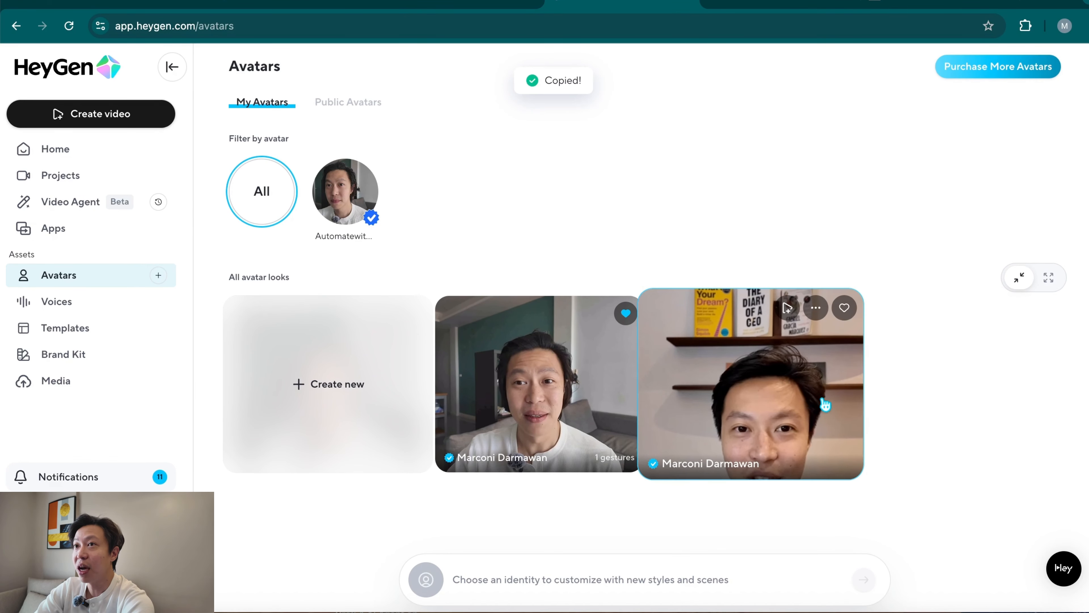
Switch back to n8n and replace the avatar_id value Lina_Dress_Sitting_Side_public with the copied avatar ID.
{"action": "key", "text": "ctrl+shift+Tab"}
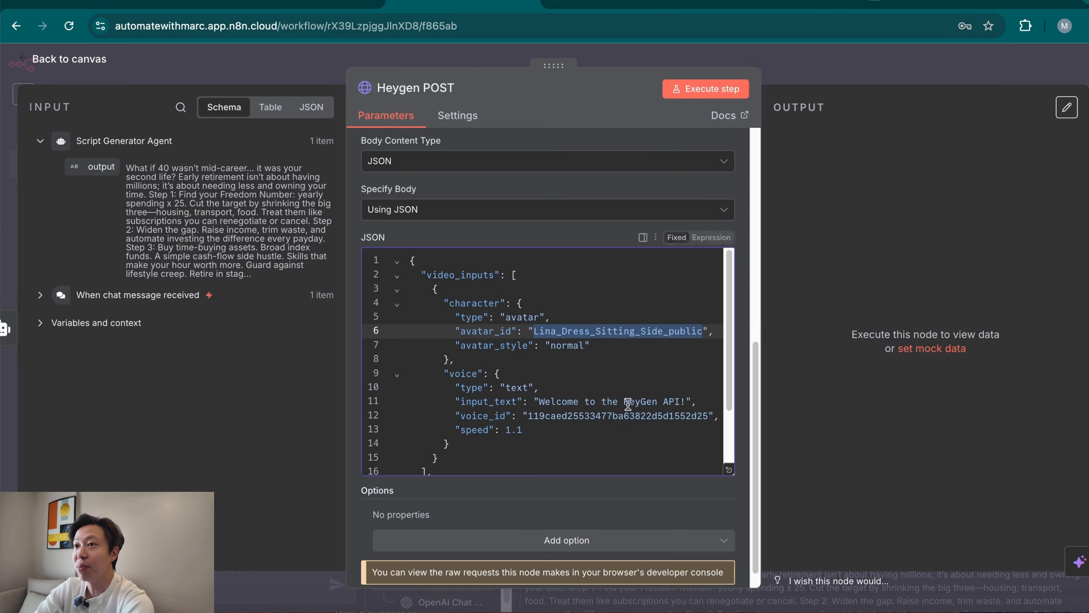
{"action": "left_click", "coordinate": [537, 332]}
{"action": "left_click_drag", "start_coordinate": [536, 331], "coordinate": [705, 335]}
{"action": "key", "text": "ctrl+v"}
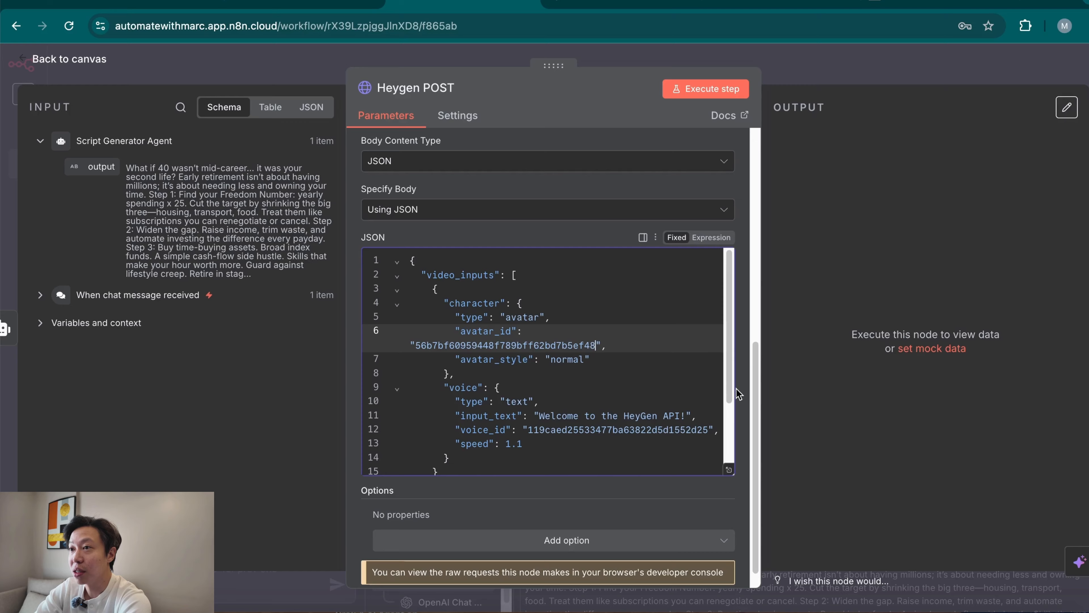
Widen the node's parameter area and clear the sample text from input_text, leaving its quotes empty.
{"action": "left_click_drag", "start_coordinate": [347, 365], "coordinate": [248, 364]}
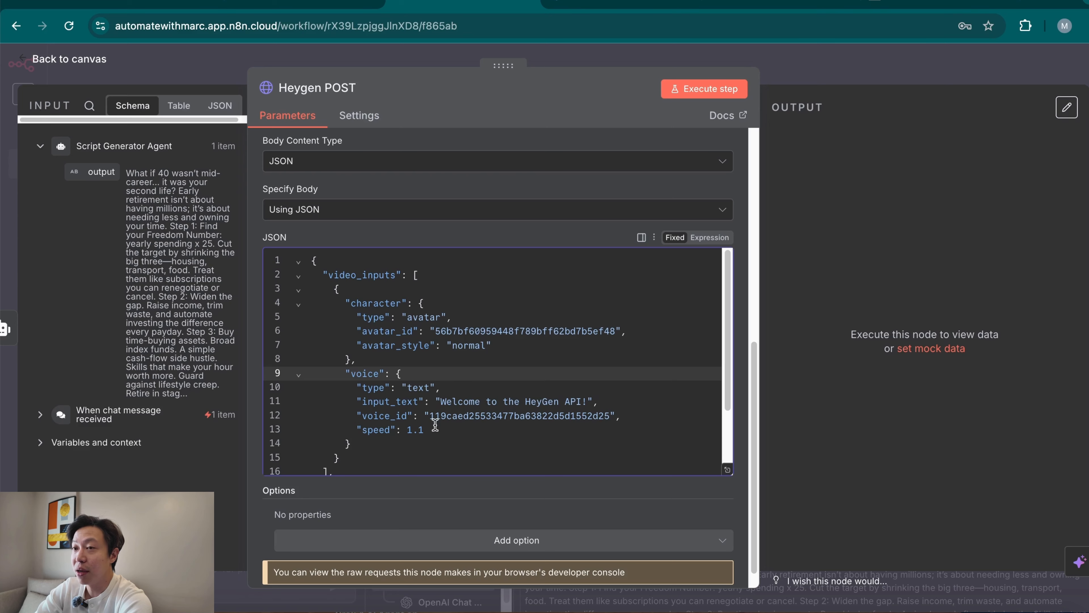
{"action": "scroll", "coordinate": [492, 425], "scroll_direction": "down", "scroll_amount": 1}
{"action": "left_click", "coordinate": [443, 368]}
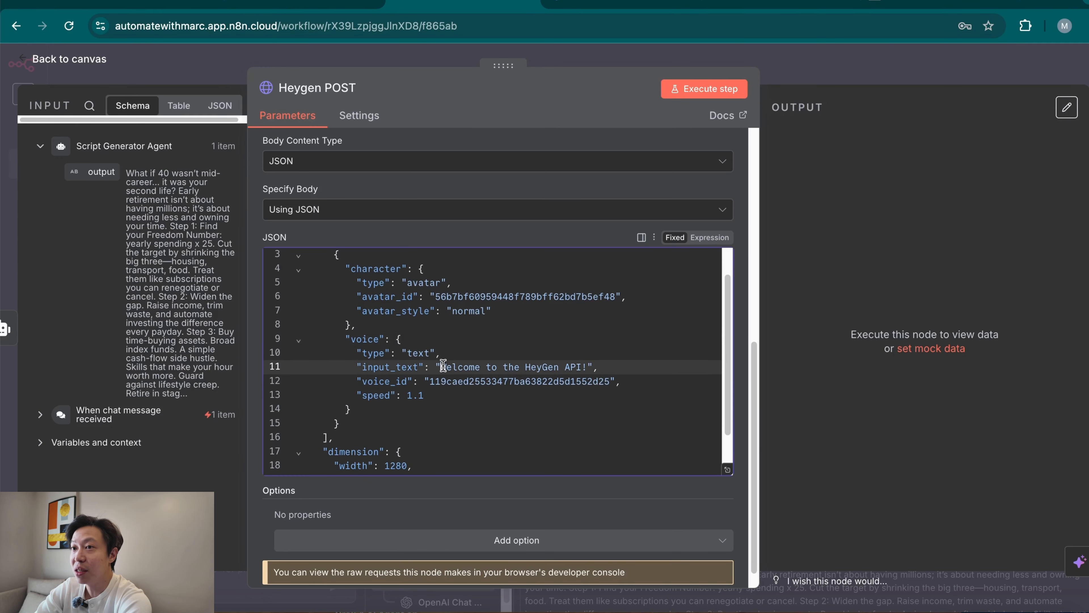
{"action": "mouse_move", "coordinate": [443, 368]}
{"action": "left_mouse_down"}
{"action": "mouse_move", "coordinate": [587, 368]}
{"action": "mouse_move", "coordinate": [437, 365]}
{"action": "left_mouse_up"}
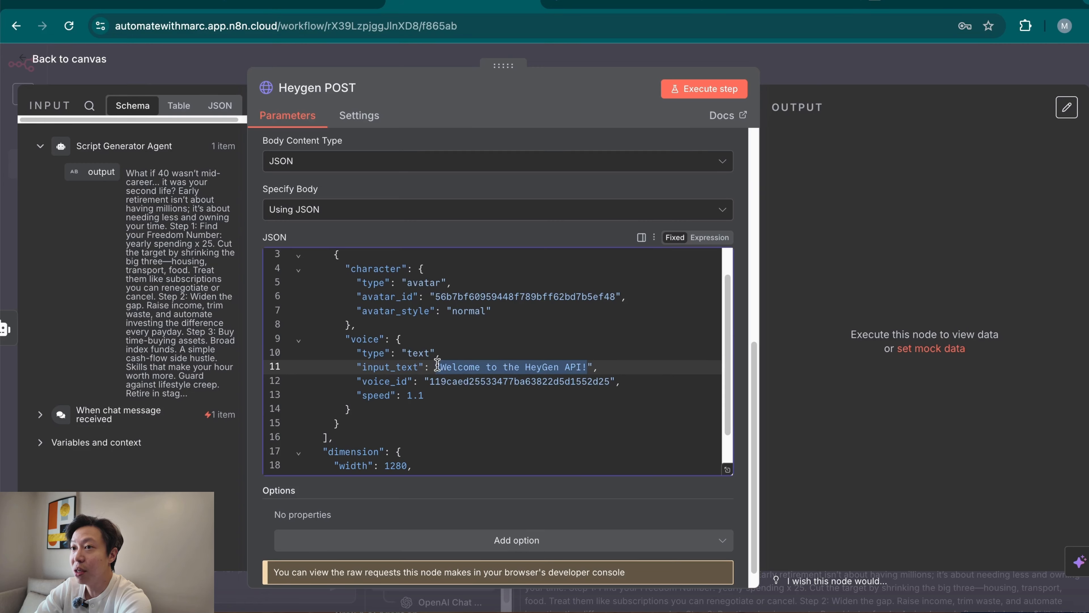
{"action": "key", "text": "shift+Right"}
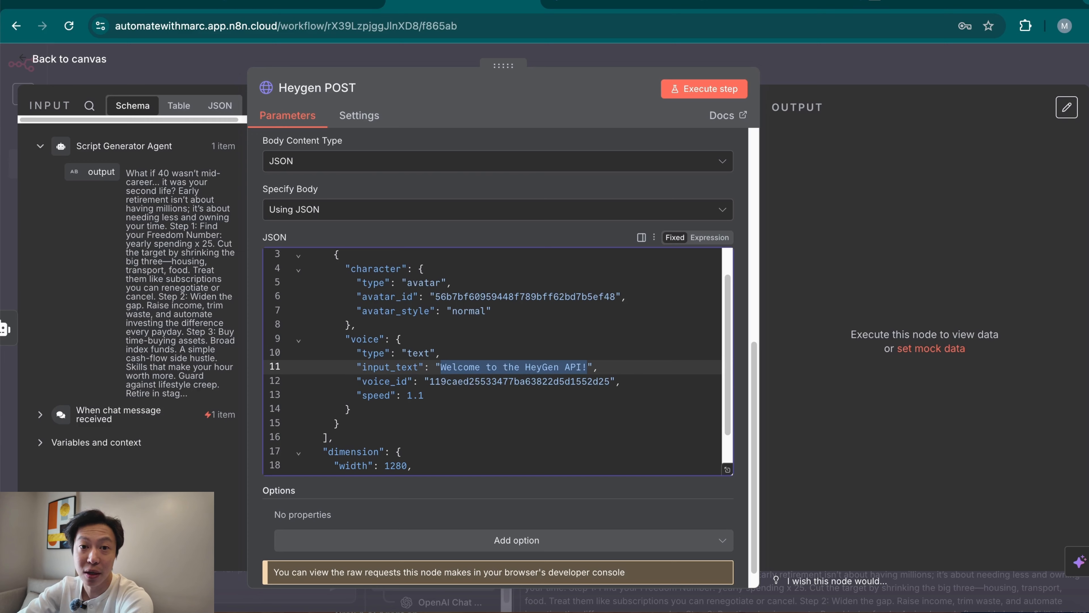
{"action": "key", "text": "BackSpace"}
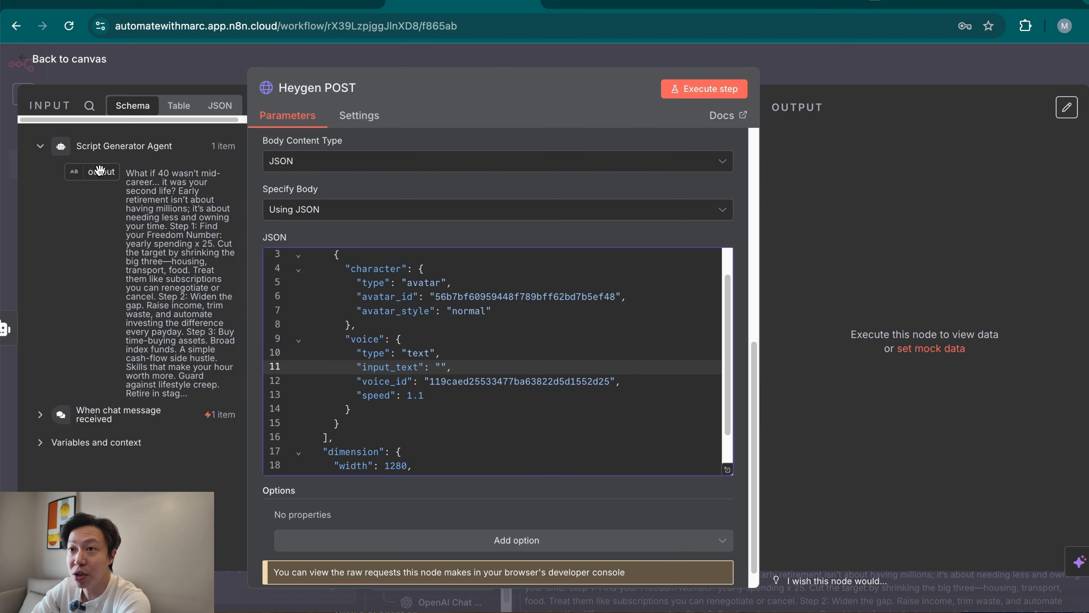
Insert the Script Generator Agent's output into the JSON body as an expression and delete the misplaced {{ $json.output }} after the closing brace.
{"action": "left_click_drag", "start_coordinate": [101, 171], "coordinate": [431, 369]}
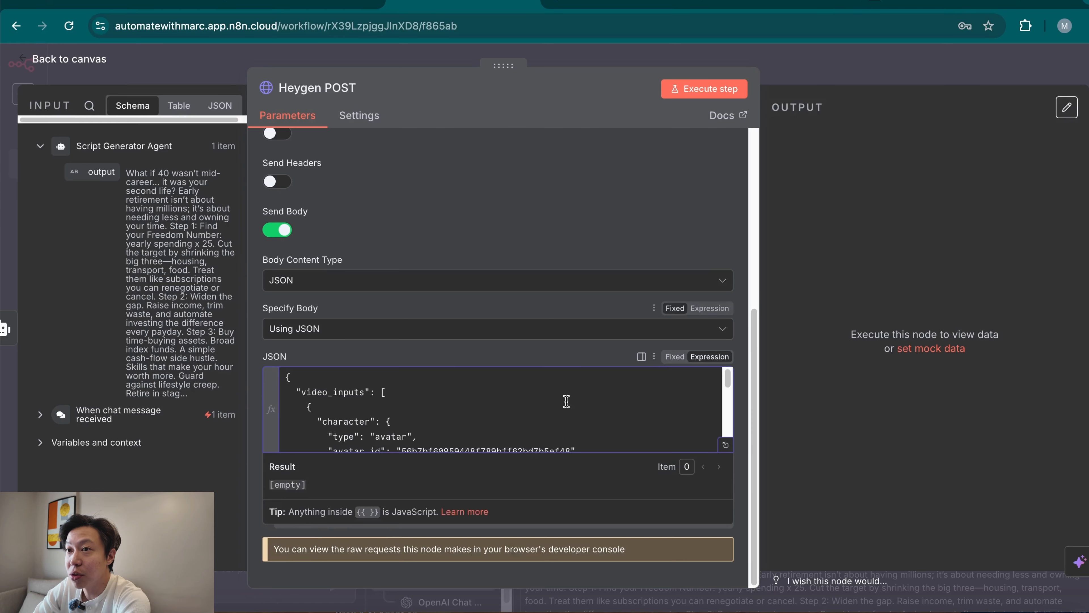
{"action": "left_click", "coordinate": [726, 444]}
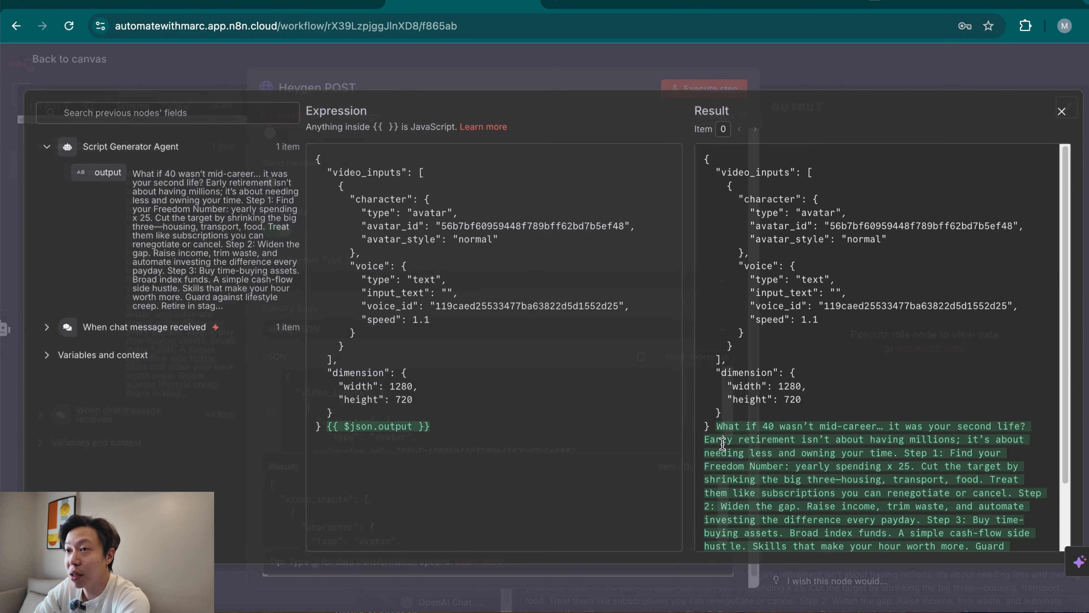
{"action": "left_click_drag", "start_coordinate": [462, 421], "coordinate": [319, 430]}
{"action": "key", "text": "BackSpace"}
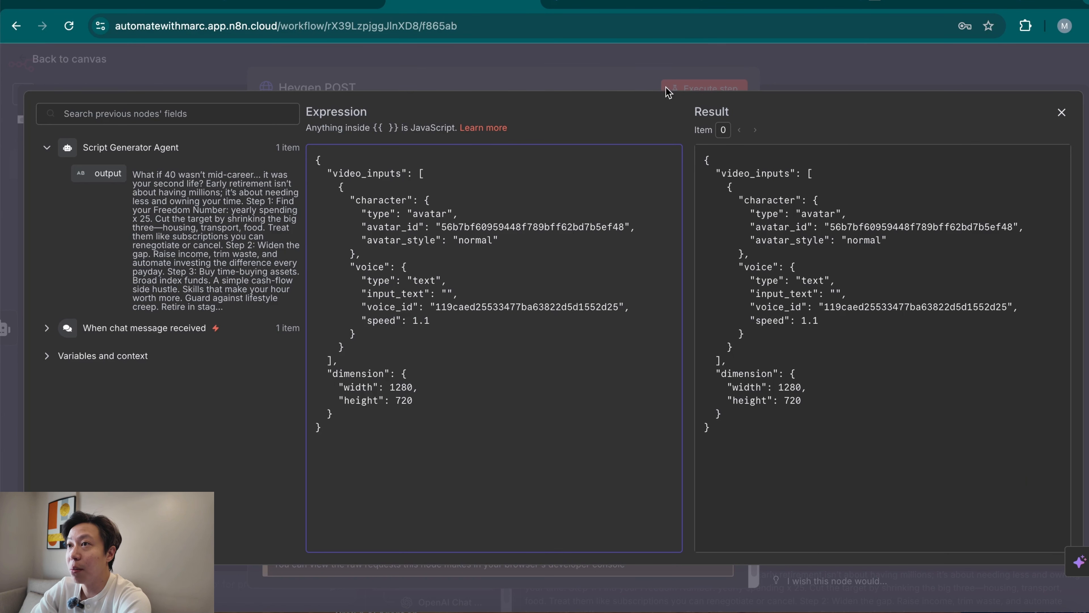
{"action": "left_click", "coordinate": [584, 85]}
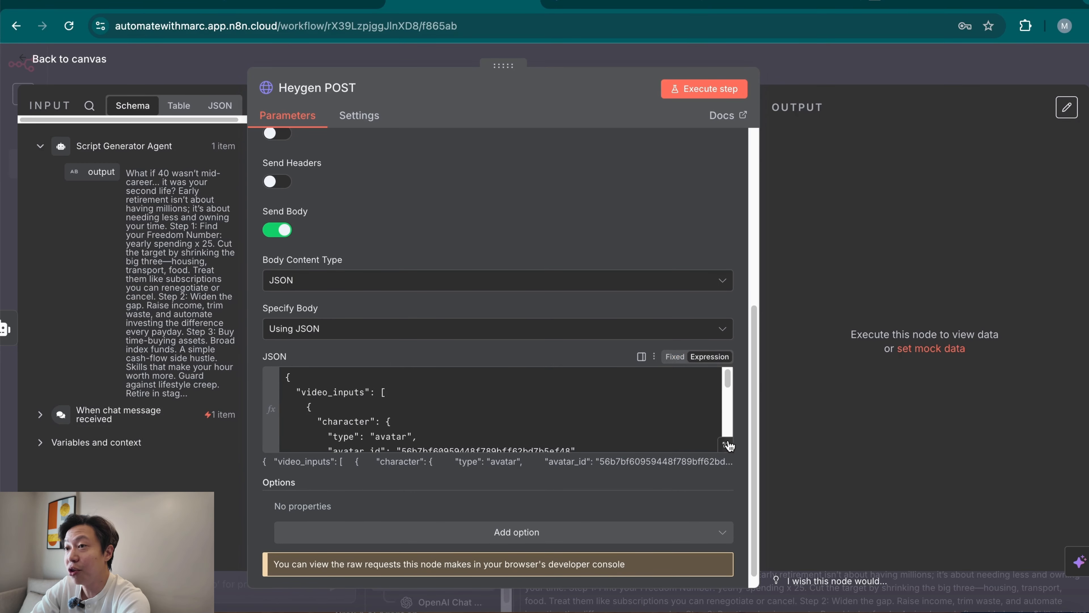
Expand the JSON body's expression editor and insert the Script Generator Agent's output between the input_text quotes.
{"action": "scroll", "coordinate": [433, 422], "scroll_direction": "down", "scroll_amount": 2}
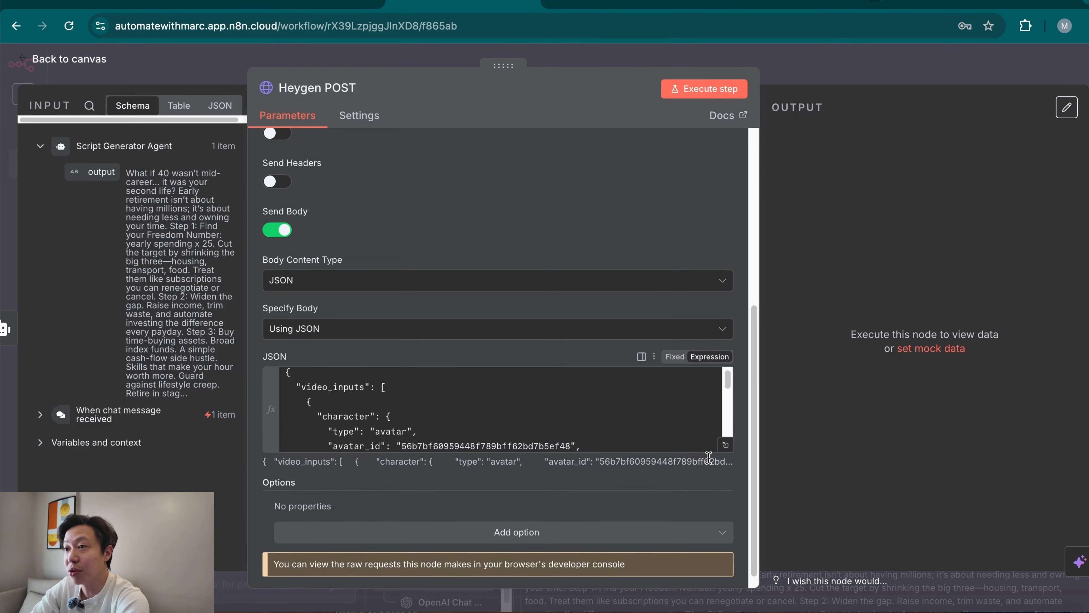
{"action": "left_click", "coordinate": [726, 444]}
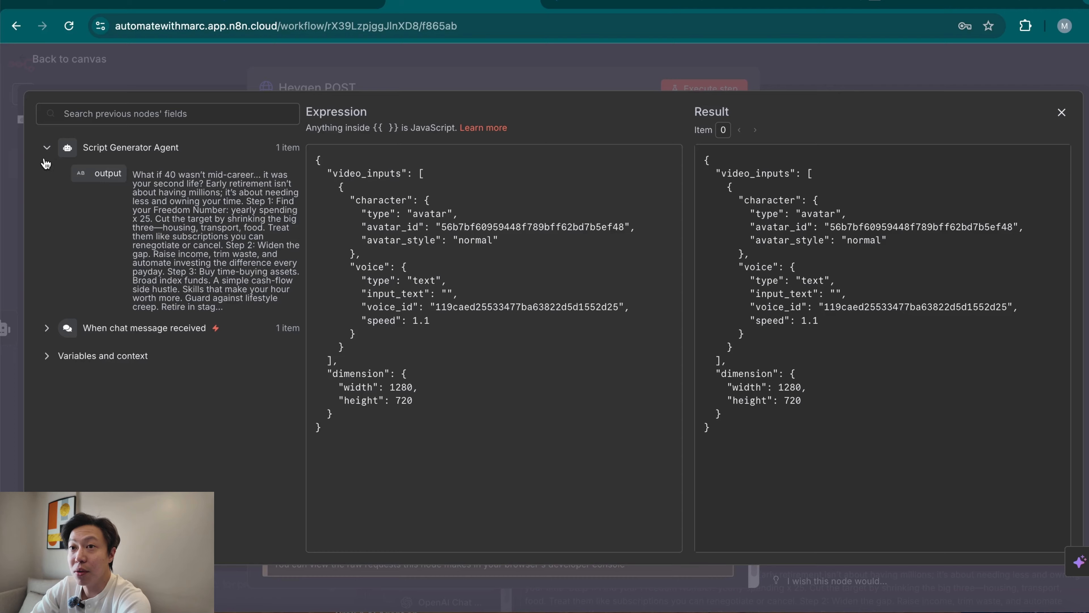
{"action": "left_click_drag", "start_coordinate": [107, 173], "coordinate": [456, 297]}
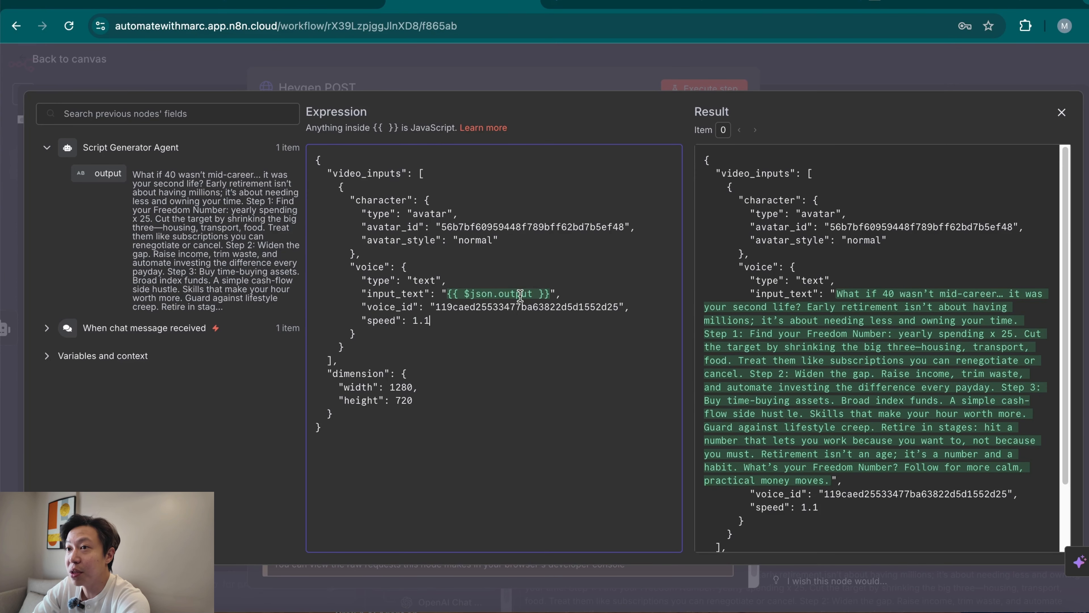
Replace the JSON body's voice_id value with the ID of the first cloned voice, copied from HeyGen's My voices list.
{"action": "left_click_drag", "start_coordinate": [436, 306], "coordinate": [615, 305]}
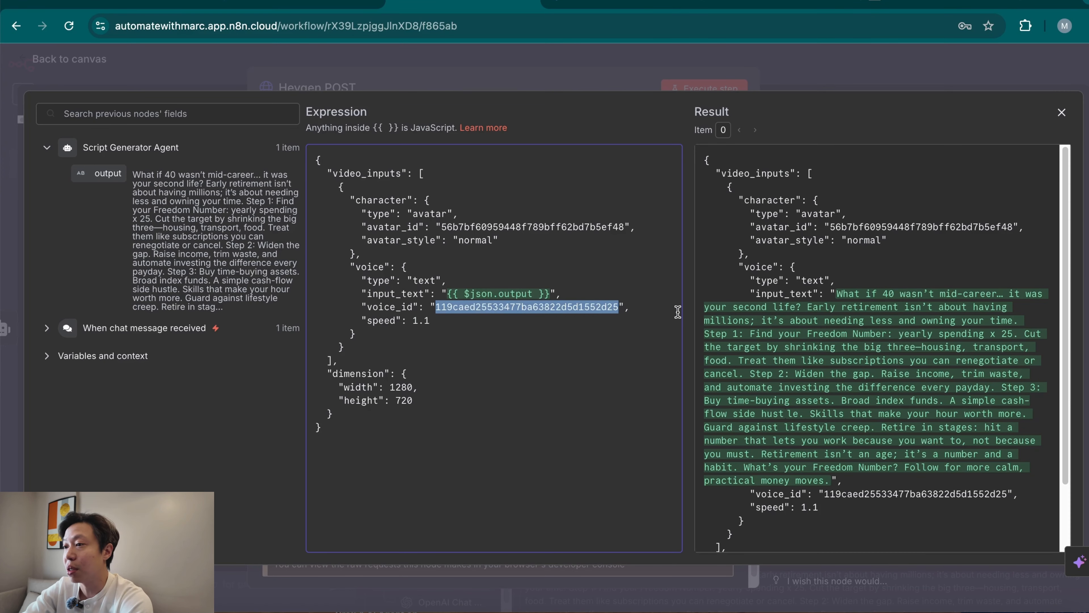
{"action": "key", "text": "BackSpace"}
{"action": "left_click", "coordinate": [669, 3]}
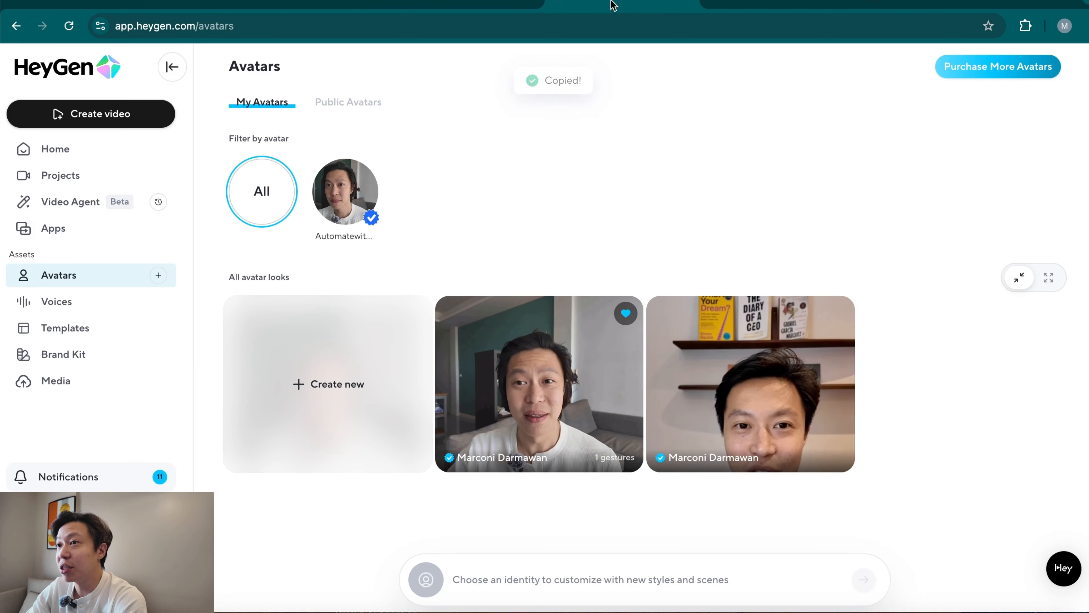
{"action": "left_click", "coordinate": [100, 310]}
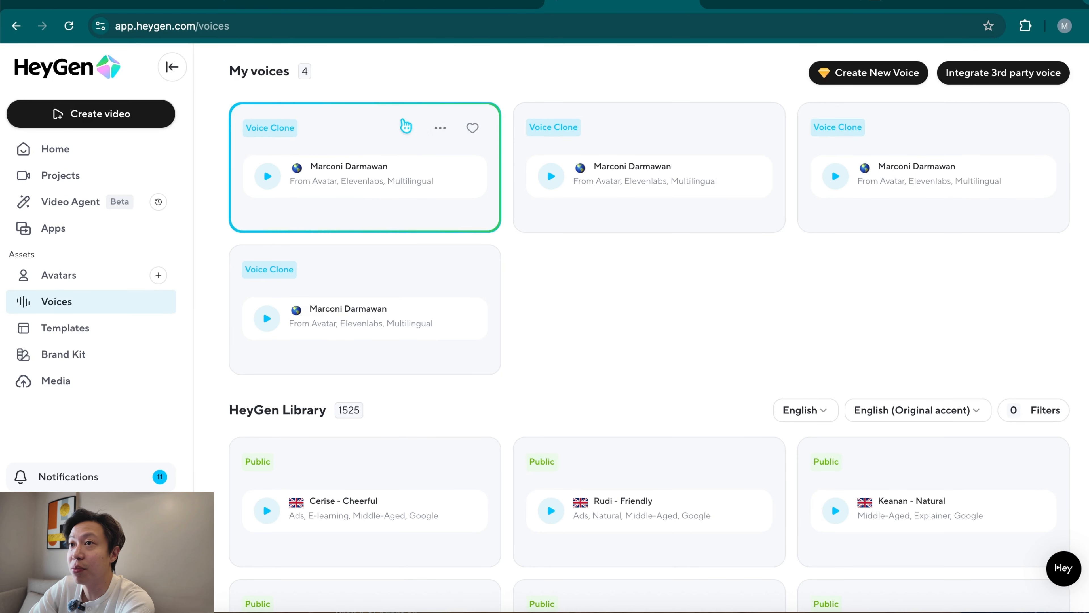
{"action": "left_click", "coordinate": [441, 127]}
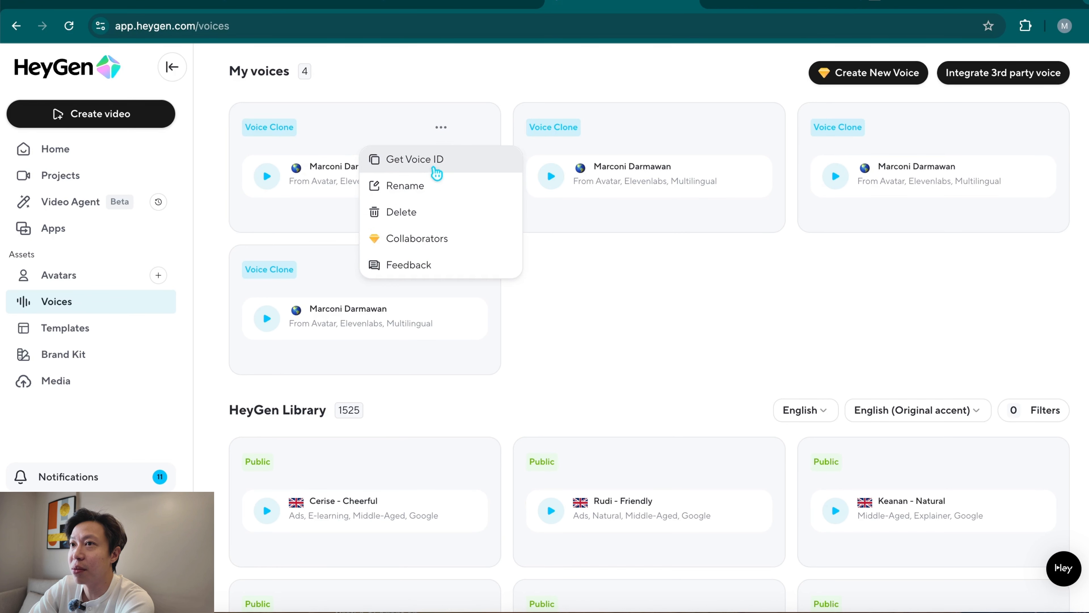
{"action": "left_click", "coordinate": [430, 159]}
{"action": "left_click", "coordinate": [445, 136]}
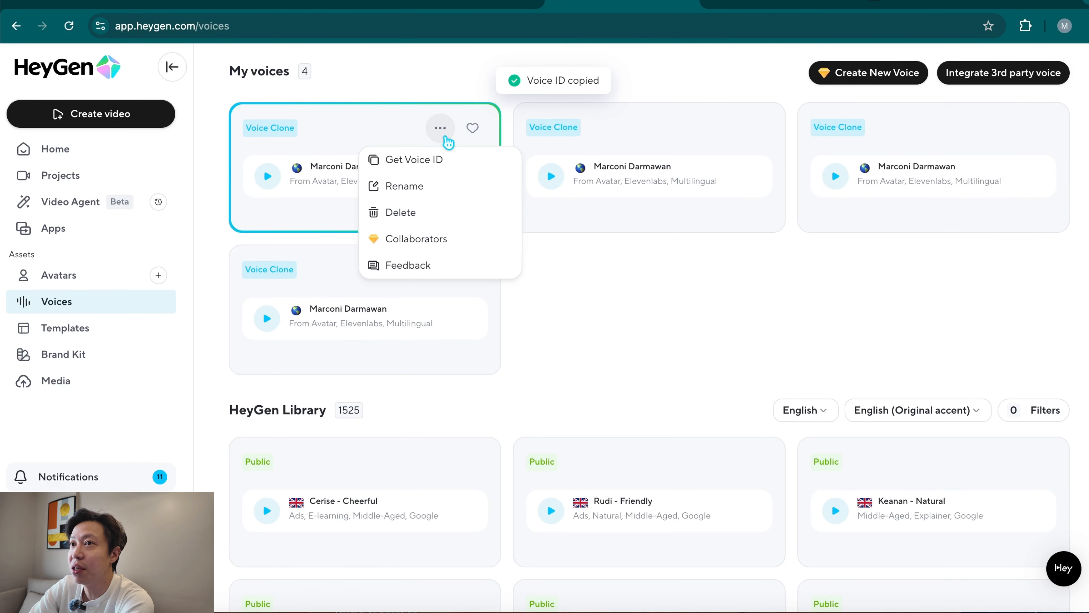
{"action": "left_click", "coordinate": [440, 159]}
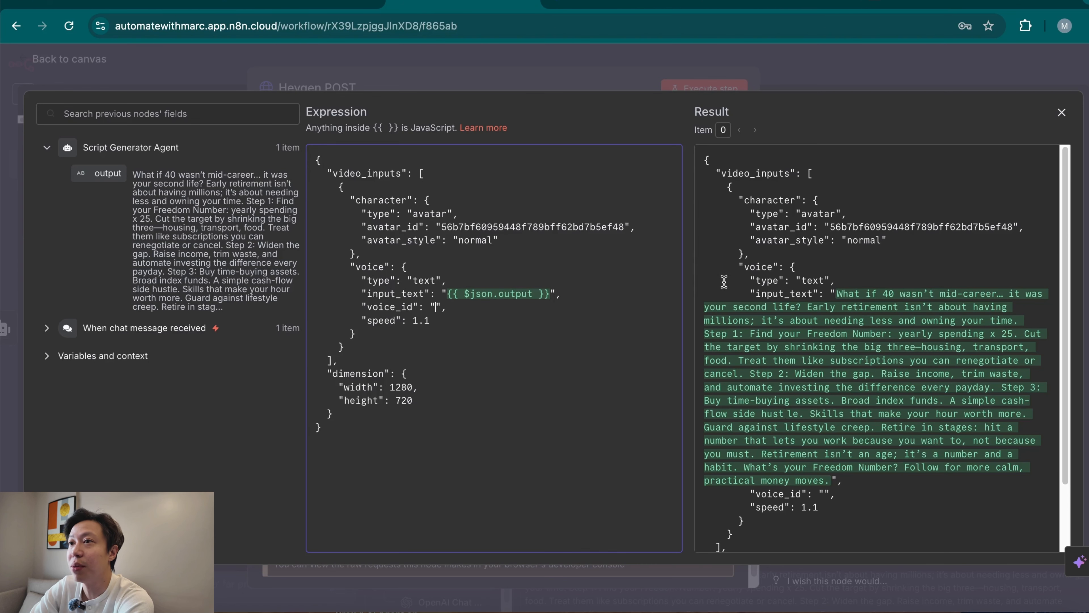
{"action": "key", "text": "ctrl+v"}
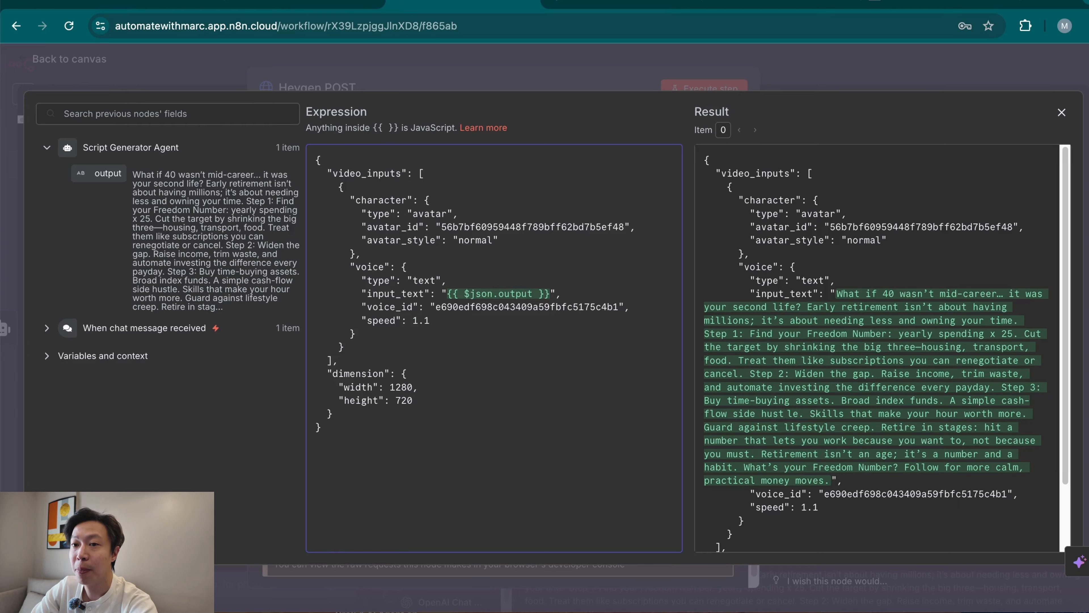
Replace the JSON body's dimension block with width 720 and height 1280, and close the expression editor.
{"action": "left_click_drag", "start_coordinate": [330, 371], "coordinate": [393, 411]}
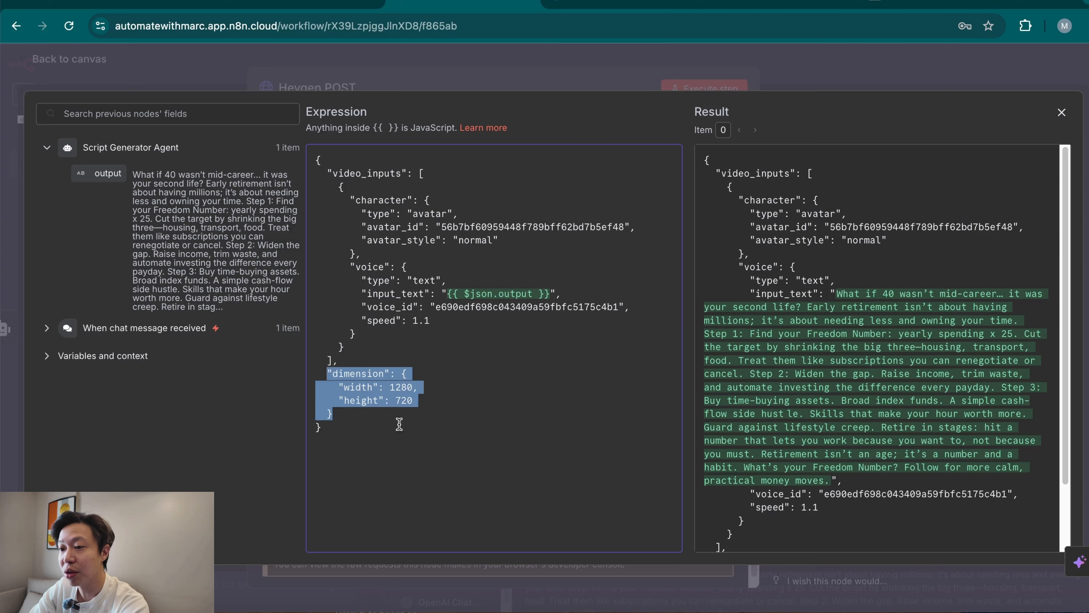
{"action": "key", "text": "ctrl+v"}
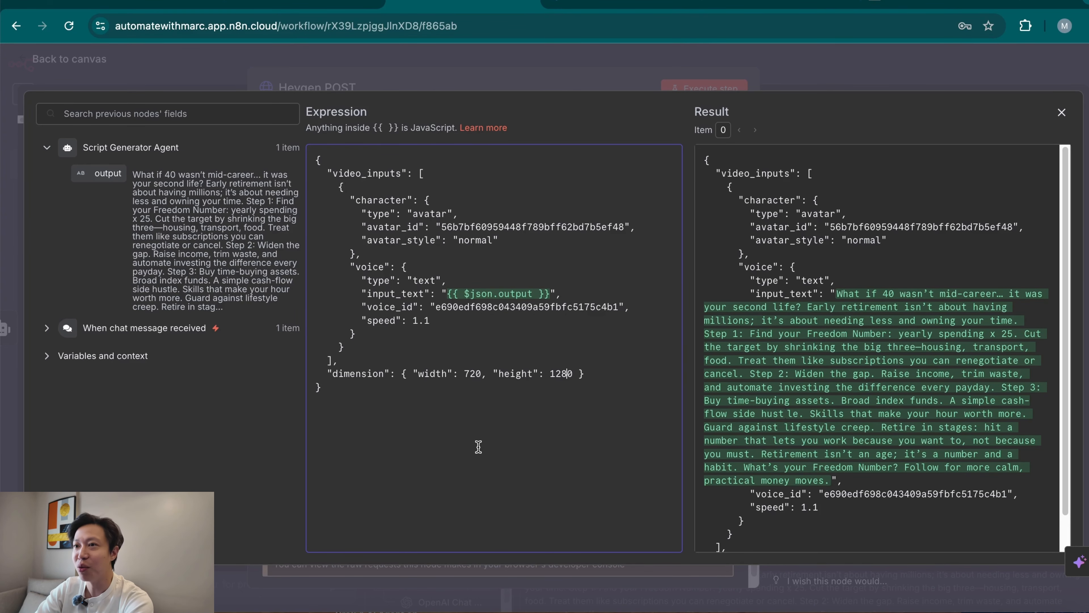
{"action": "left_click", "coordinate": [607, 73]}
Execute the Heygen POST step on its own and return to the workflow canvas.
{"action": "scroll", "coordinate": [529, 422], "scroll_direction": "up", "scroll_amount": 3}
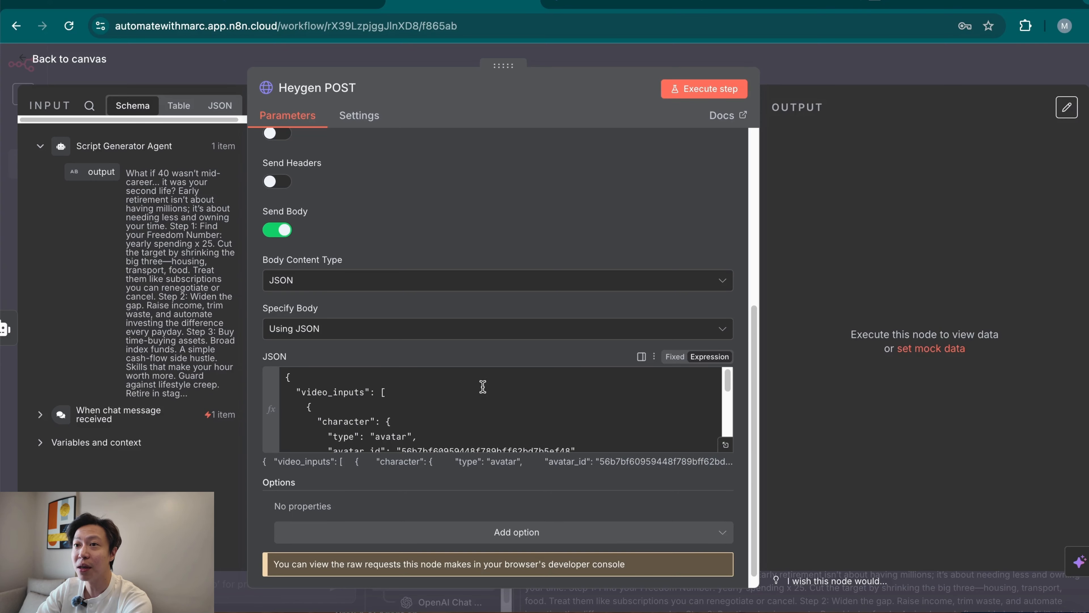
{"action": "left_click", "coordinate": [686, 89]}
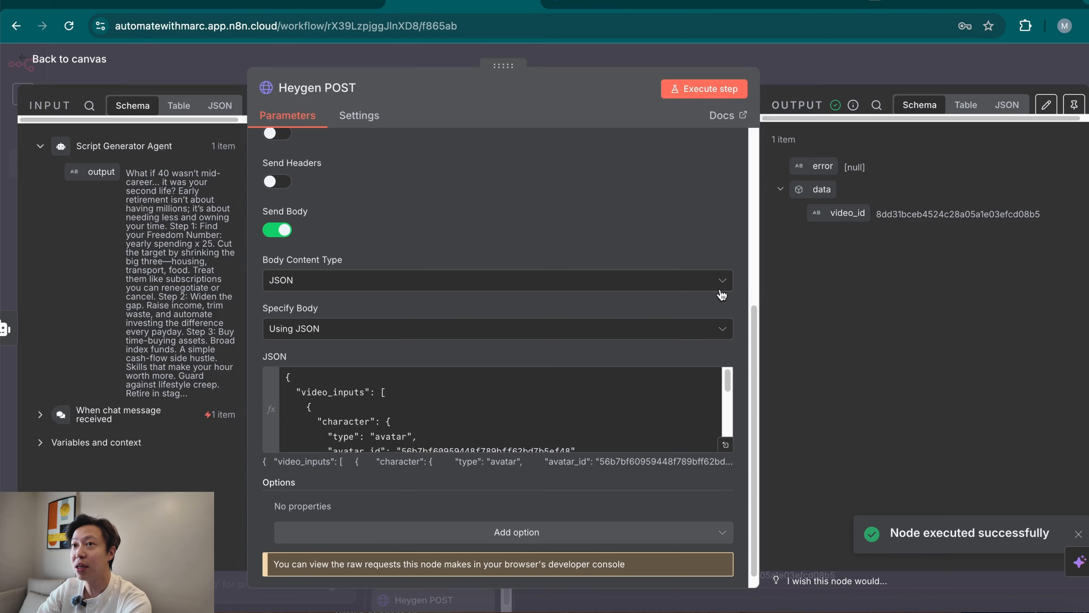
{"action": "left_click", "coordinate": [849, 66]}
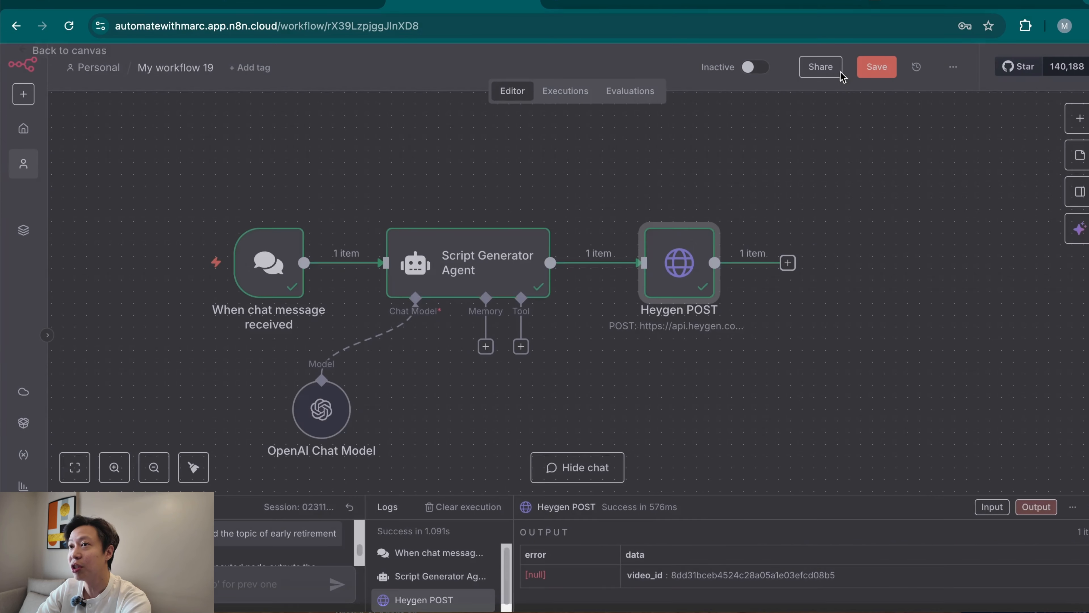
Add a Wait node after the Heygen POST node.
{"action": "left_click", "coordinate": [684, 262]}
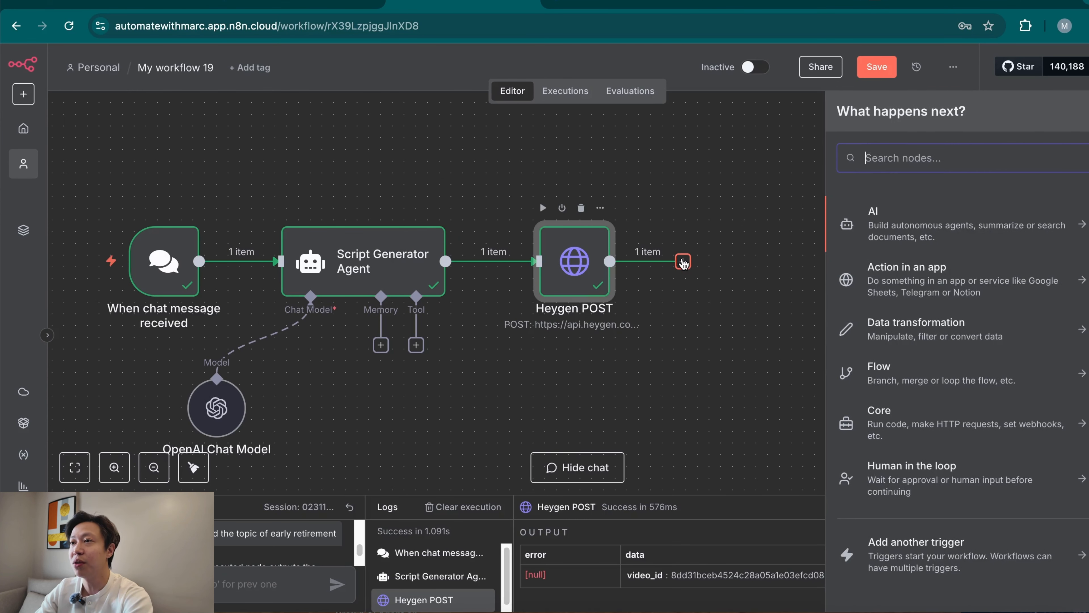
{"action": "type", "text": "wait"}
{"action": "left_click", "coordinate": [949, 221]}
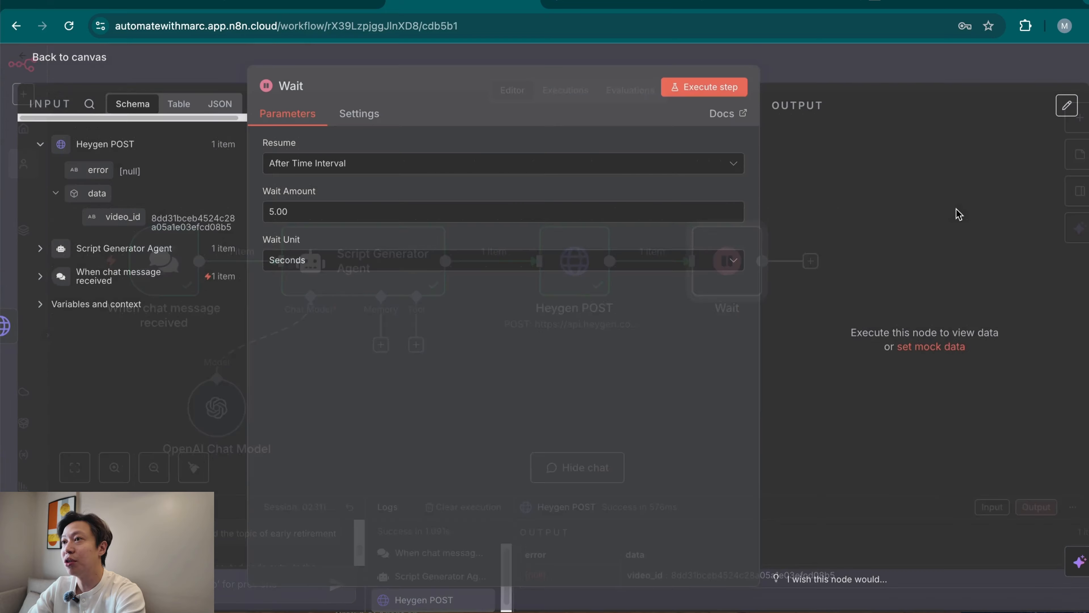
Rename the Wait node as Wait 30 secs, set its wait amount to 30 seconds, and return to the canvas.
{"action": "left_click", "coordinate": [315, 88]}
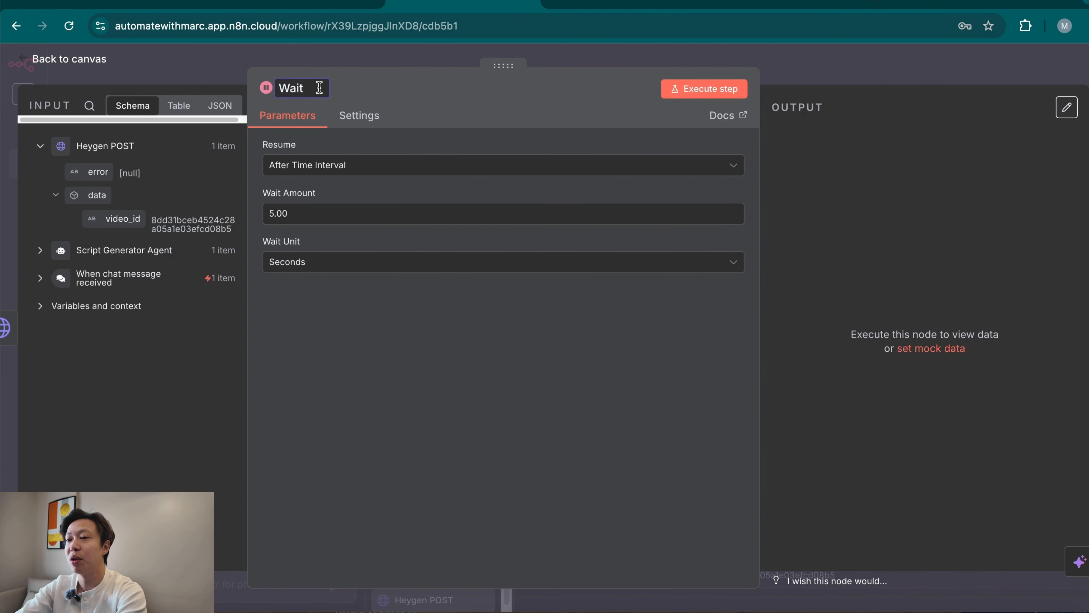
{"action": "type", "text": "30 "}
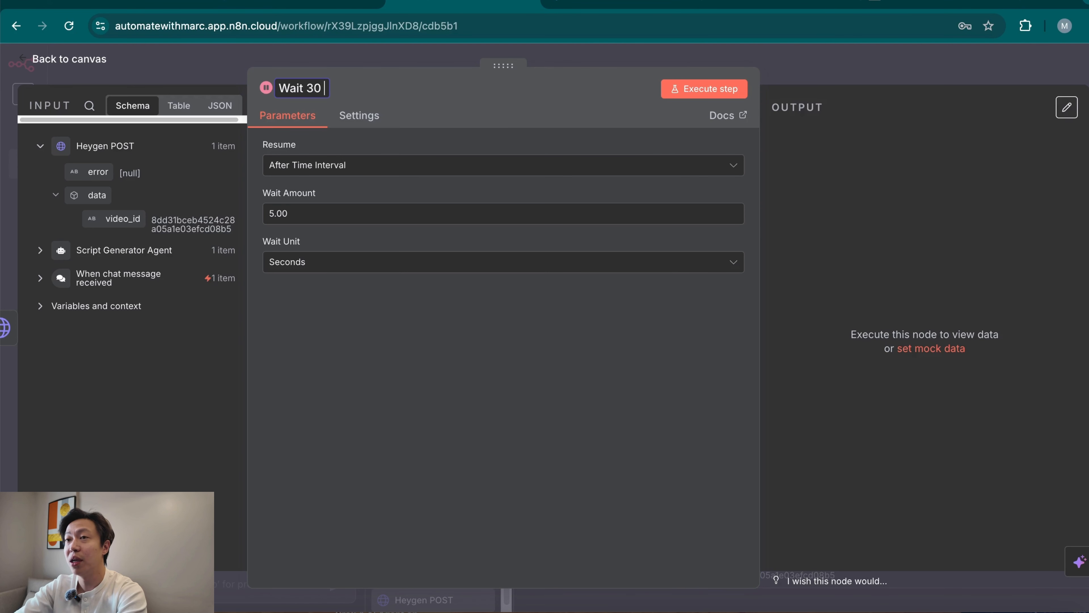
{"action": "type", "text": "second"}
{"action": "key", "text": "BackSpace"}
{"action": "key", "text": "BackSpace"}
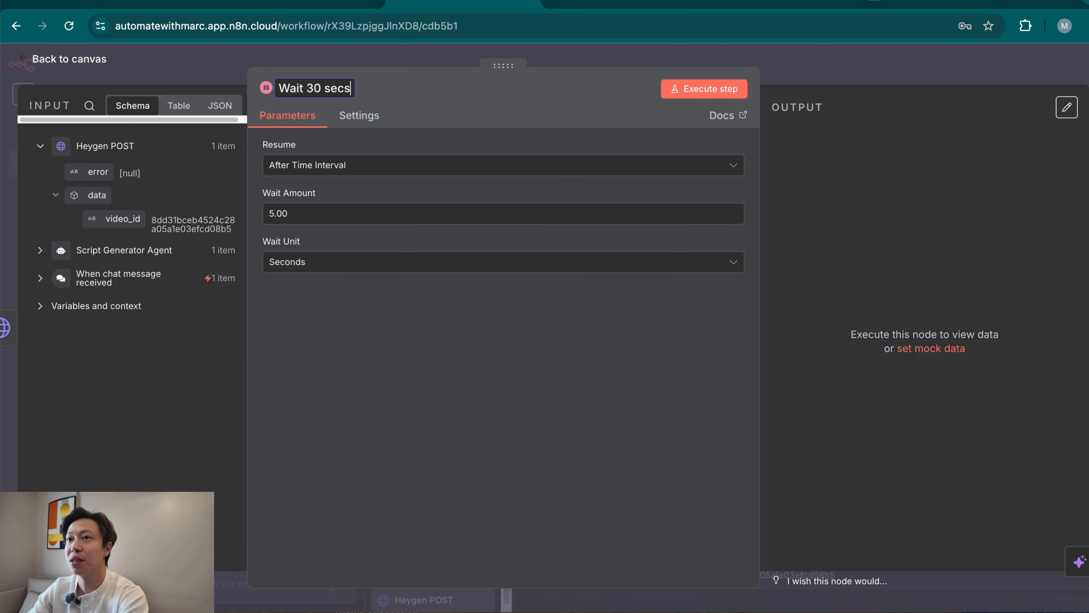
{"action": "double_click", "coordinate": [309, 217]}
{"action": "type", "text": "30"}
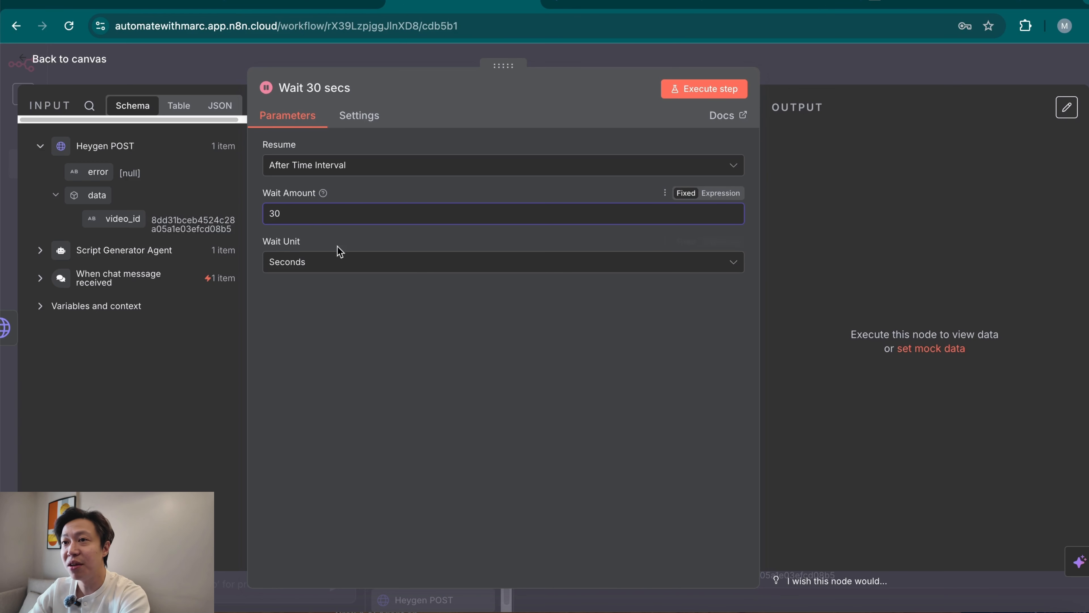
{"action": "left_click", "coordinate": [885, 70]}
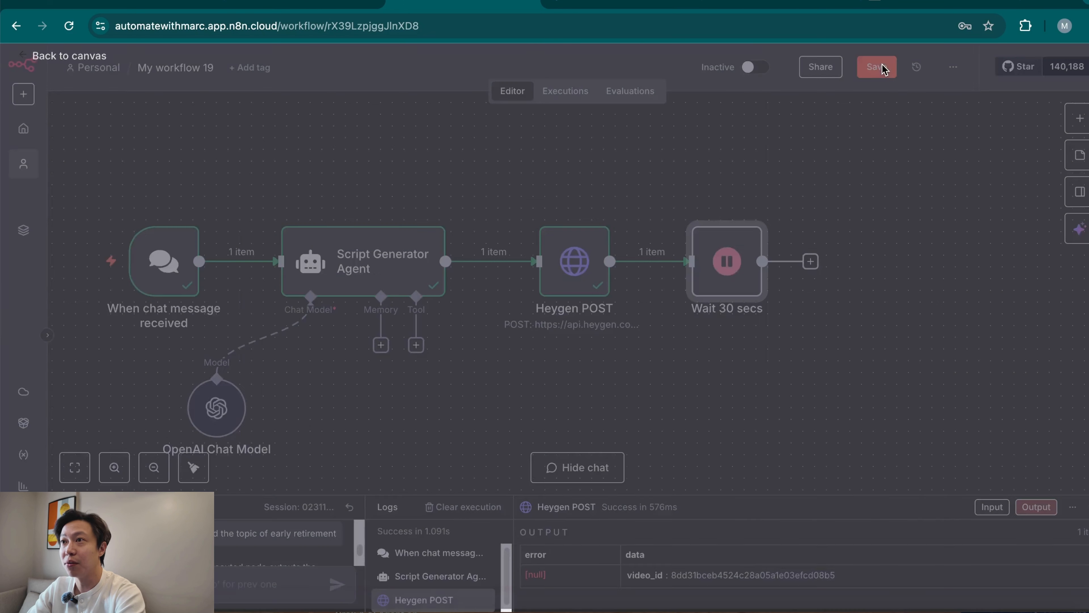
Add an HTTP Request node after Wait 30 secs and rename it GET Request.
{"action": "scroll", "coordinate": [643, 301], "scroll_direction": "right", "scroll_amount": 3}
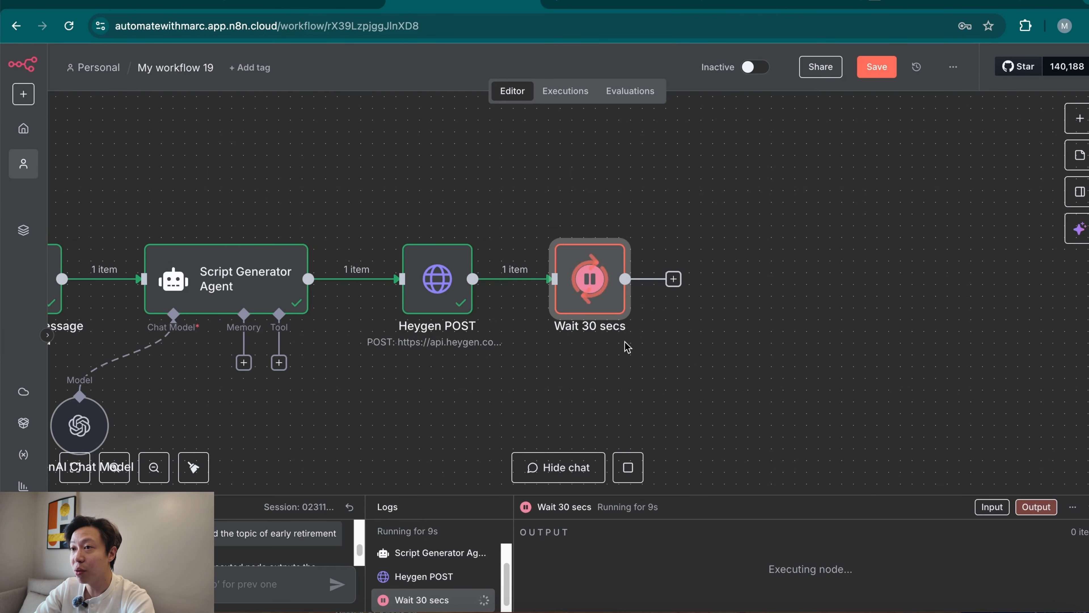
{"action": "left_click", "coordinate": [673, 279]}
{"action": "type", "text": "http"}
{"action": "left_click", "coordinate": [974, 227]}
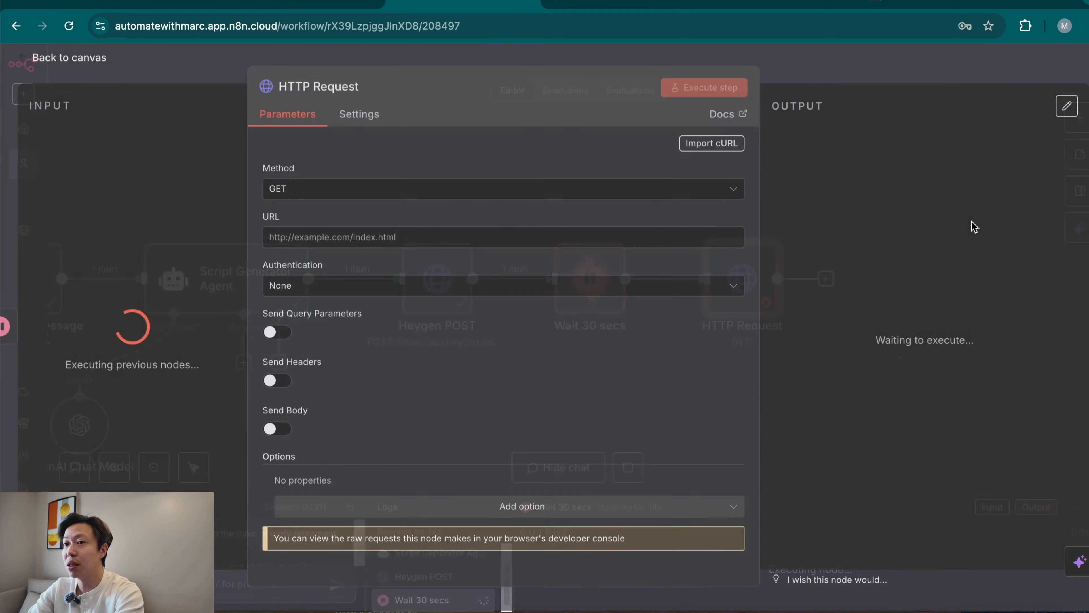
{"action": "left_click", "coordinate": [302, 88]}
{"action": "type", "text": "GET Request"}
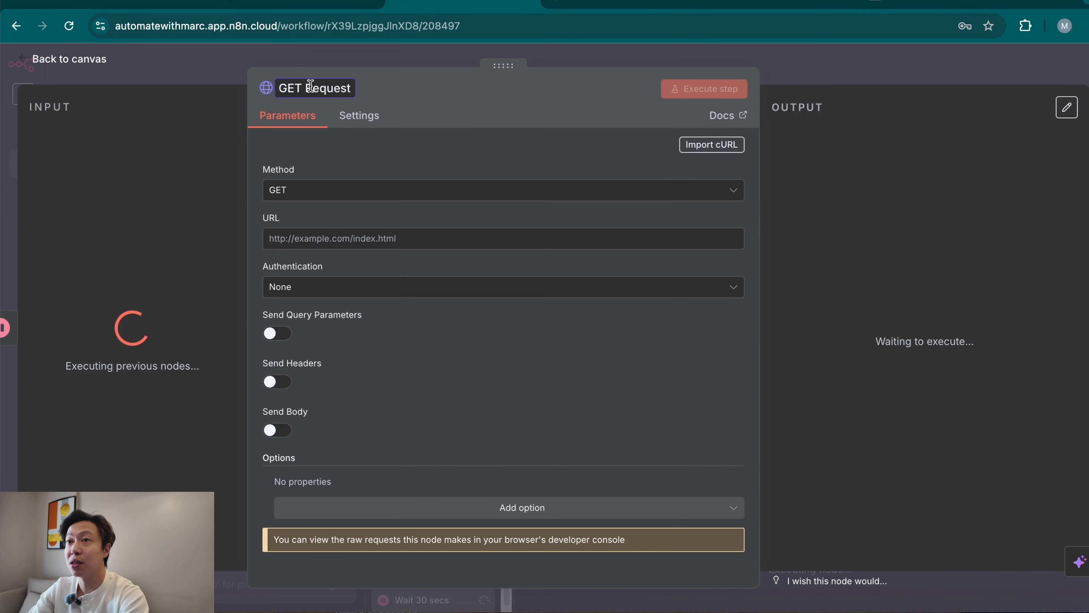
{"action": "left_click", "coordinate": [475, 86]}
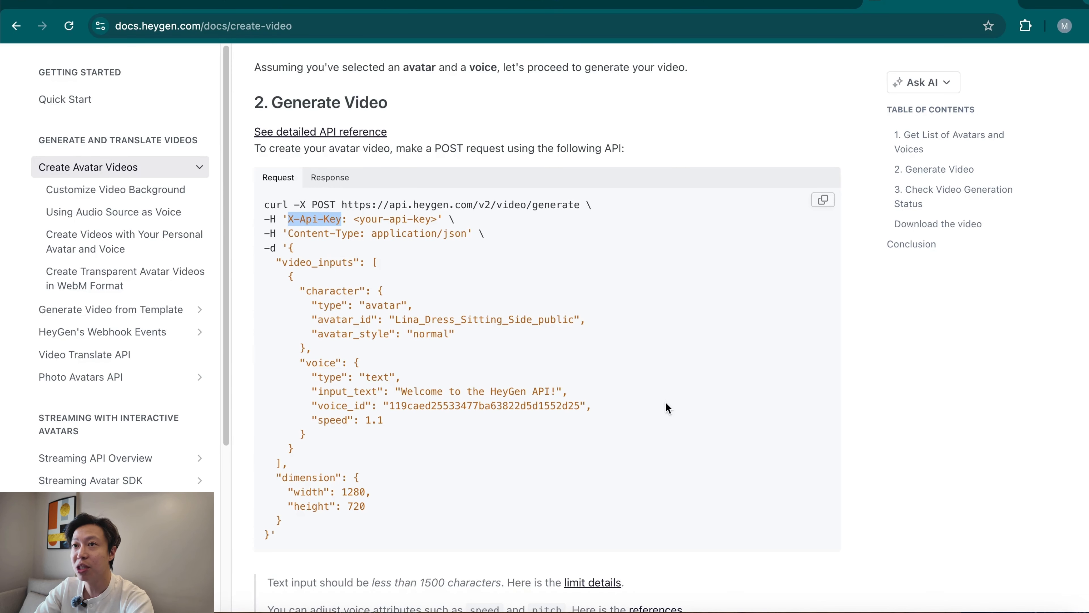
In the HeyGen docs, copy the cURL request from the Check Video Generation Status section.
{"action": "scroll", "coordinate": [667, 408], "scroll_direction": "down", "scroll_amount": 10}
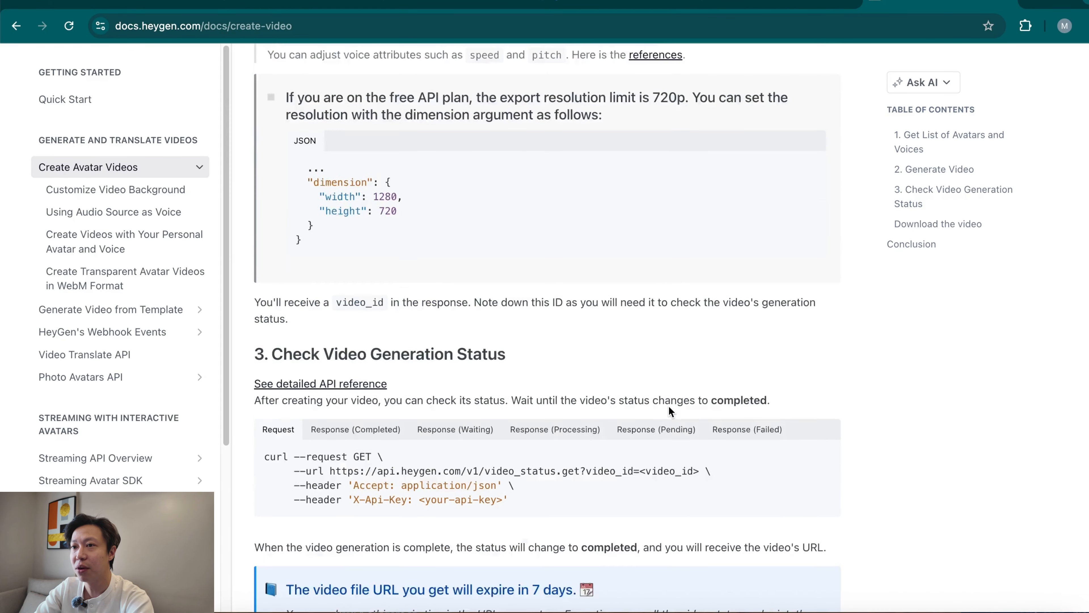
{"action": "scroll", "coordinate": [669, 407], "scroll_direction": "down", "scroll_amount": 4}
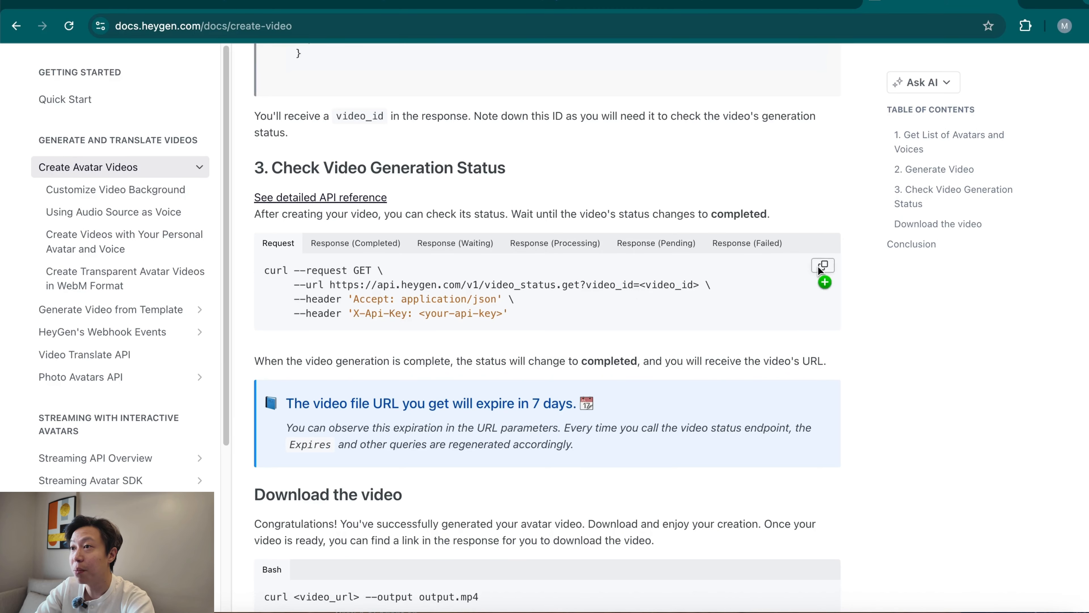
{"action": "left_click", "coordinate": [821, 268]}
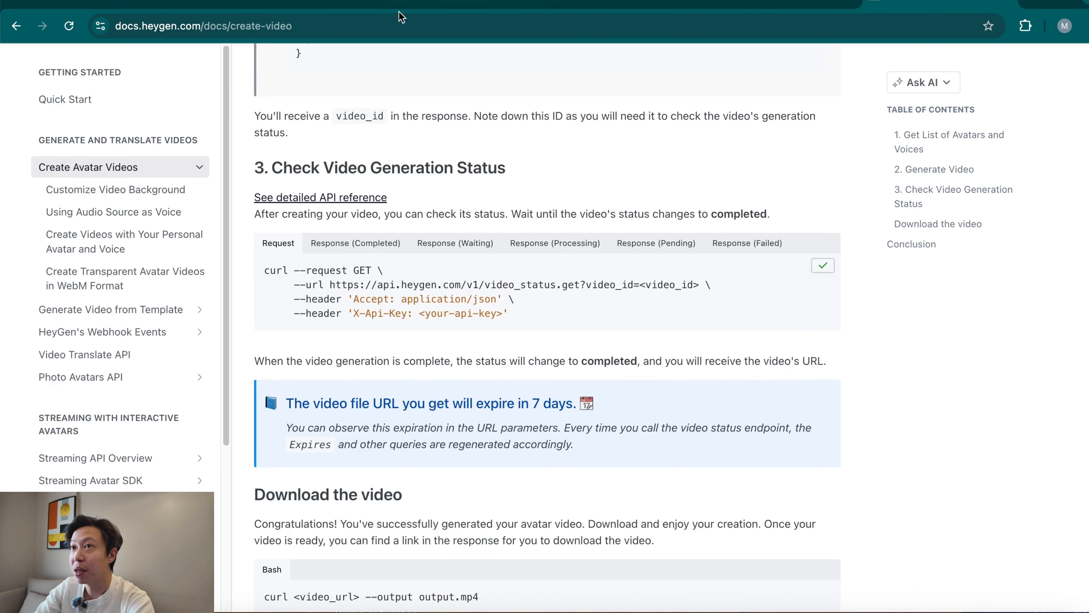
Switch back to n8n and import the copied cURL command into the GET Request node.
{"action": "left_click", "coordinate": [479, 6]}
{"action": "left_click", "coordinate": [712, 144]}
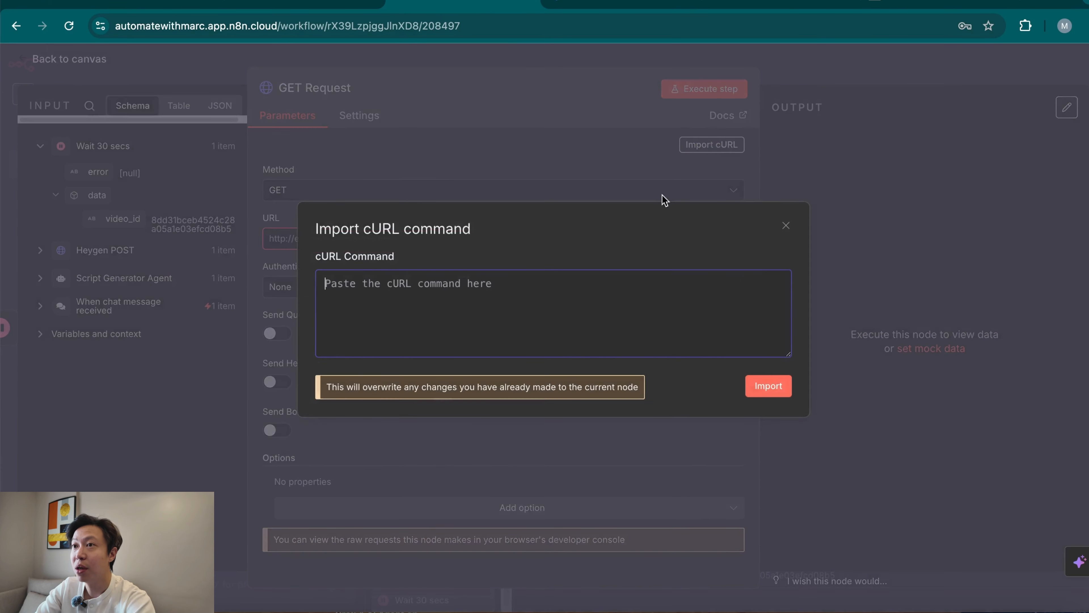
{"action": "key", "text": "ctrl+v"}
{"action": "left_click", "coordinate": [769, 386]}
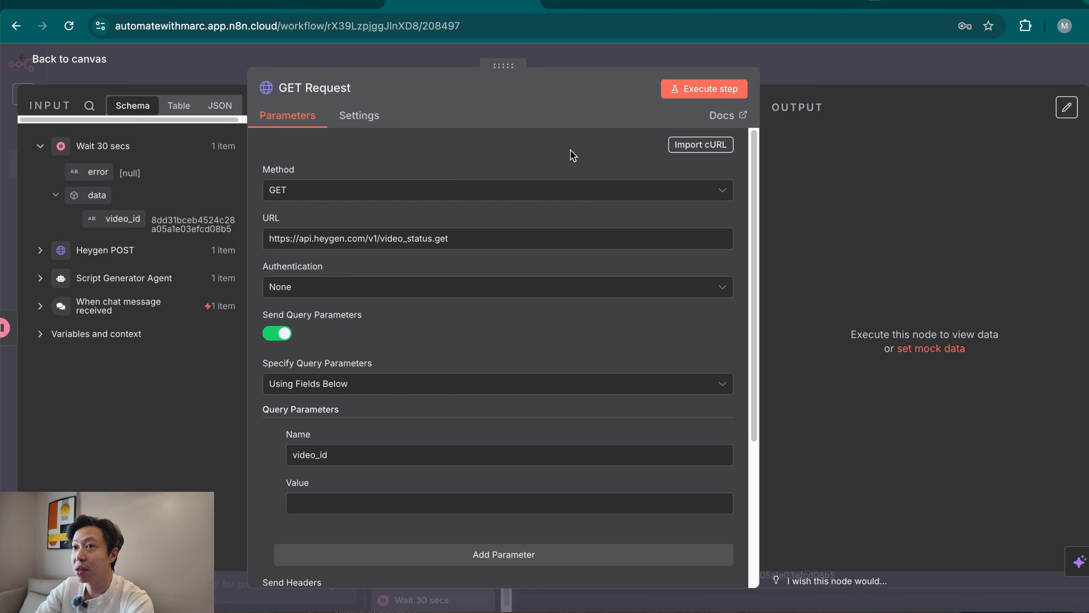
Set the GET Request node's authentication to Generic Credential Type with Header Auth, using the Heygen Demo - AWM credential.
{"action": "left_click", "coordinate": [407, 293]}
{"action": "left_click", "coordinate": [413, 400]}
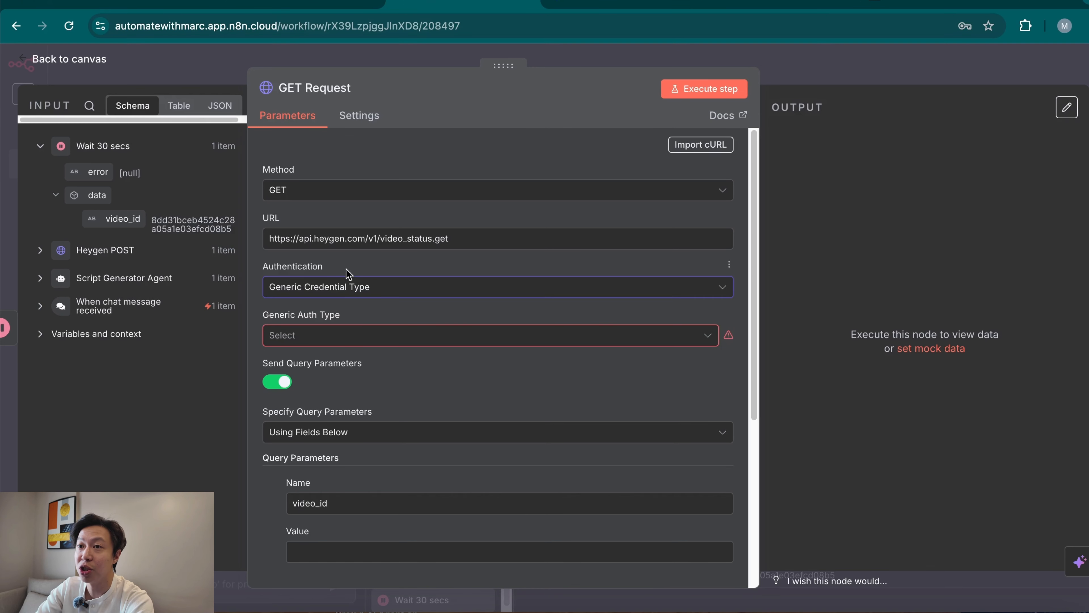
{"action": "left_click", "coordinate": [386, 343]}
{"action": "left_click", "coordinate": [355, 477]}
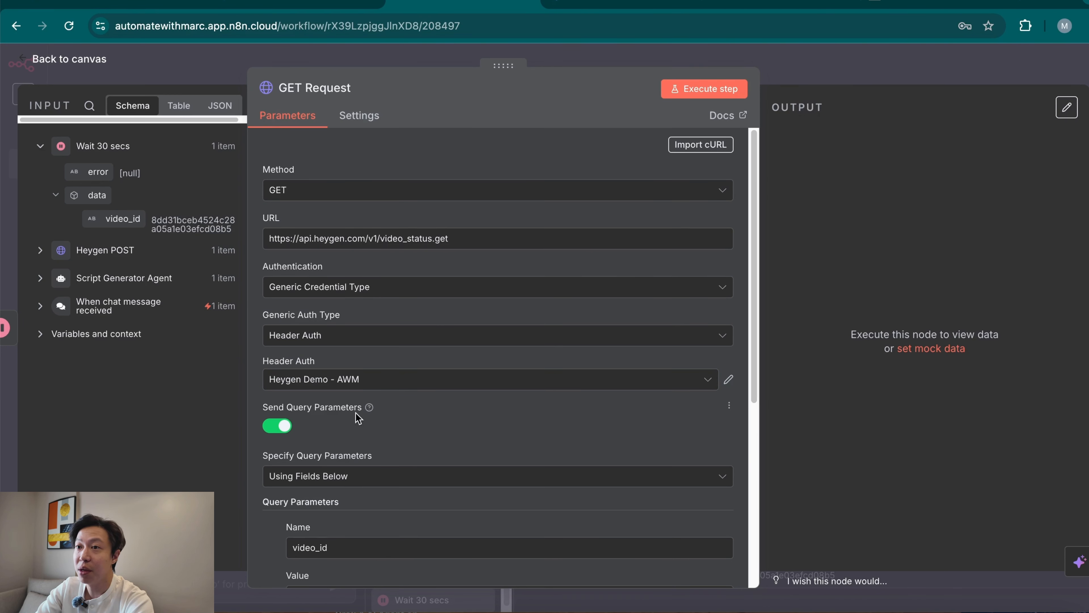
Map the video_id from the Wait 30 secs output as the value of the GET Request's video_id query parameter.
{"action": "scroll", "coordinate": [455, 418], "scroll_direction": "down", "scroll_amount": 3}
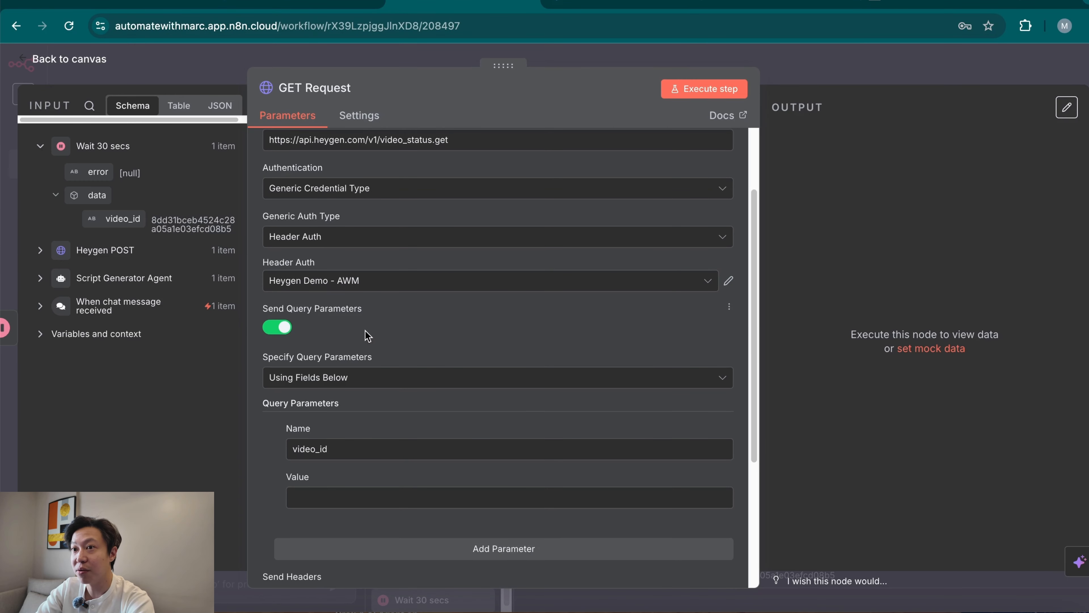
{"action": "scroll", "coordinate": [362, 416], "scroll_direction": "down", "scroll_amount": 3}
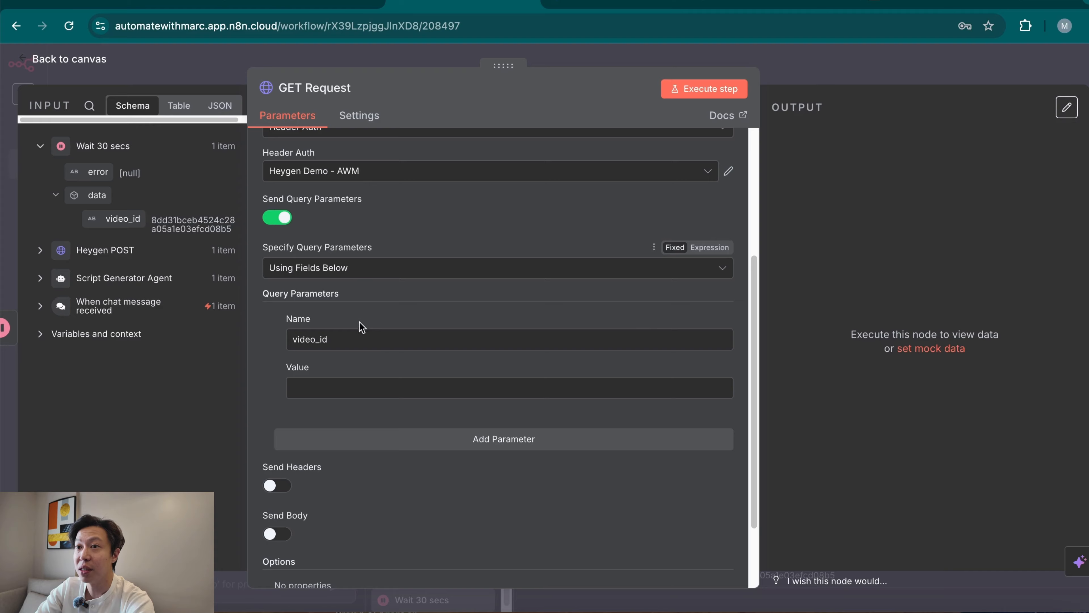
{"action": "left_click", "coordinate": [350, 391]}
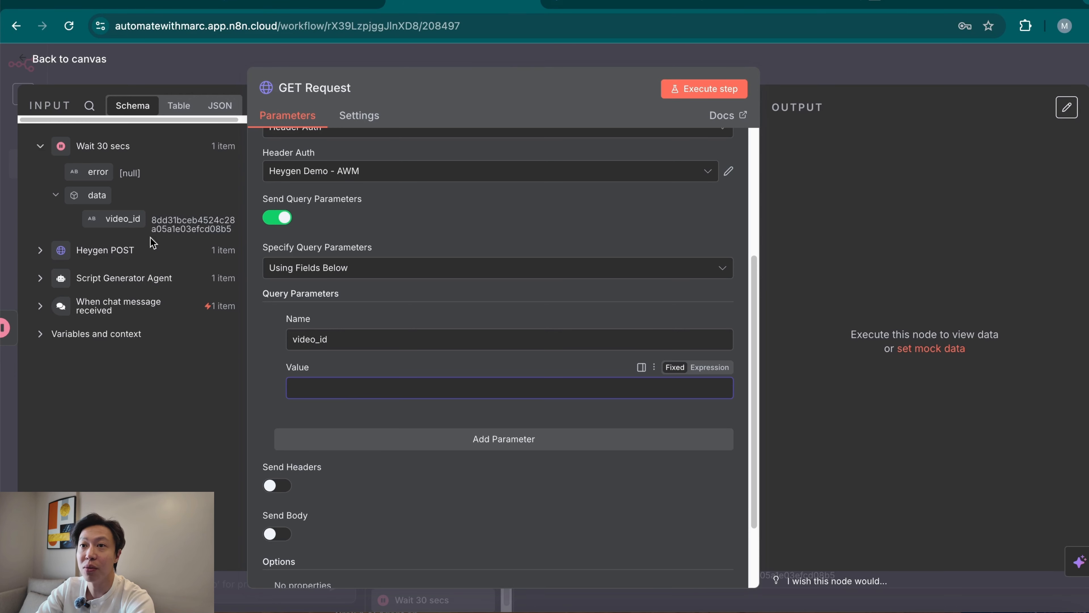
{"action": "left_click_drag", "start_coordinate": [118, 218], "coordinate": [326, 390]}
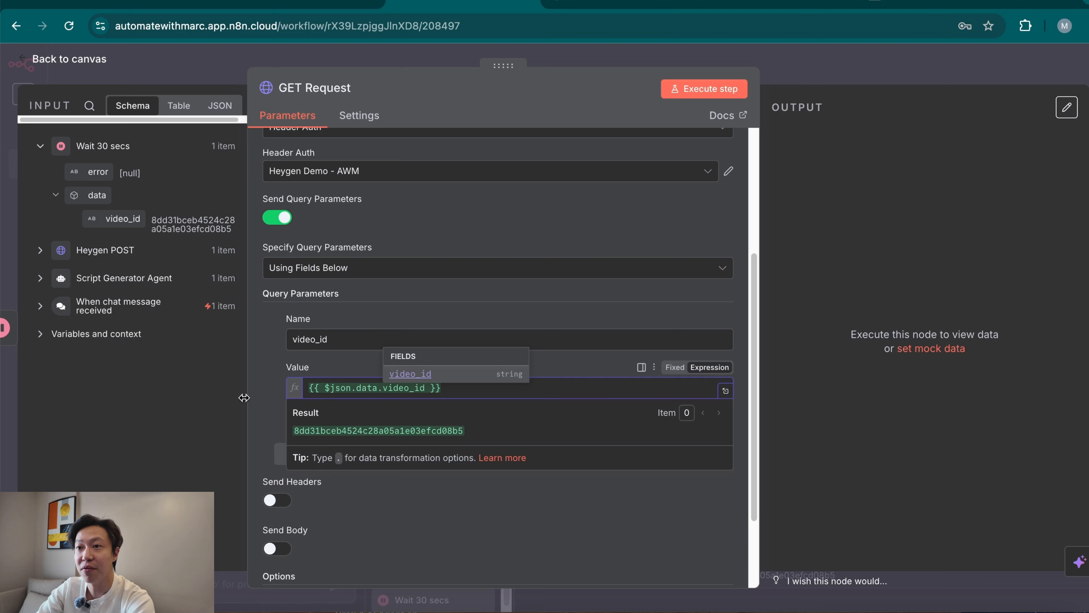
{"action": "left_click", "coordinate": [255, 372]}
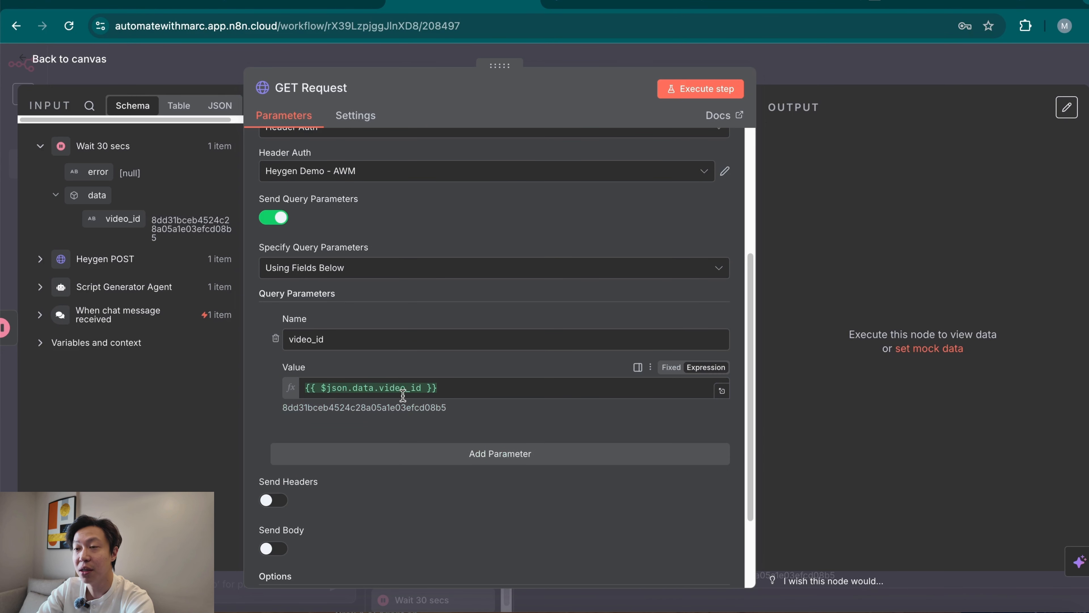
Execute the GET Request node, check the video's status in its output, and return to the canvas.
{"action": "left_click", "coordinate": [708, 89]}
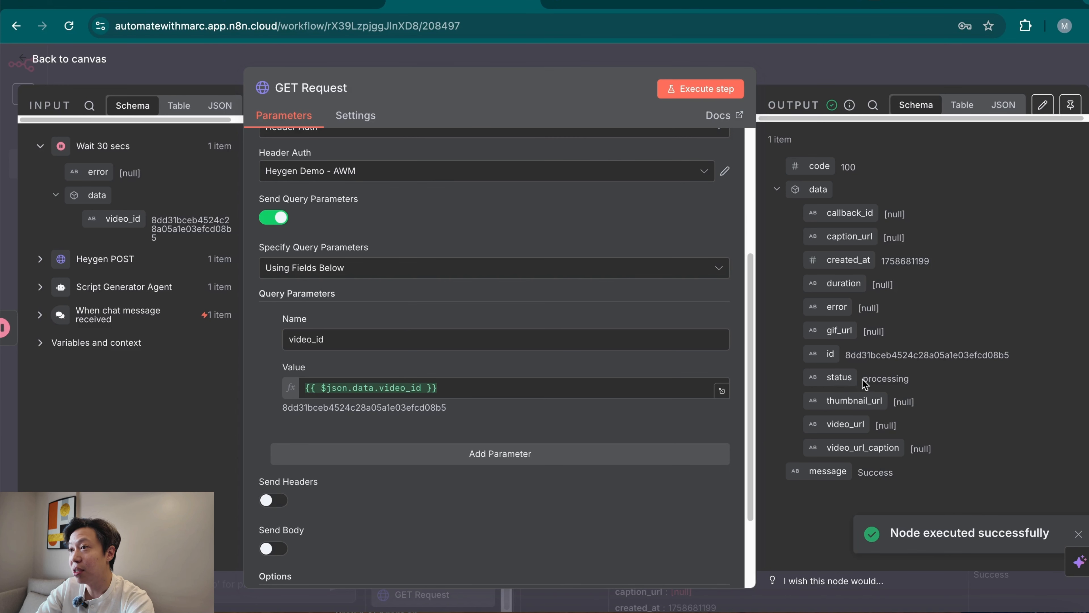
{"action": "double_click", "coordinate": [865, 379]}
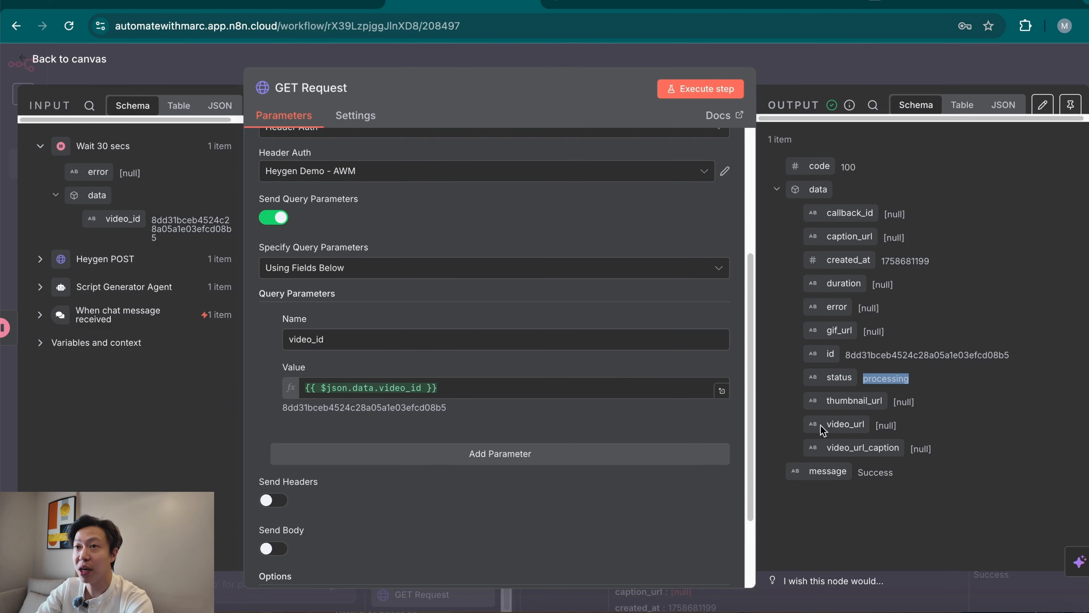
{"action": "left_click", "coordinate": [844, 64]}
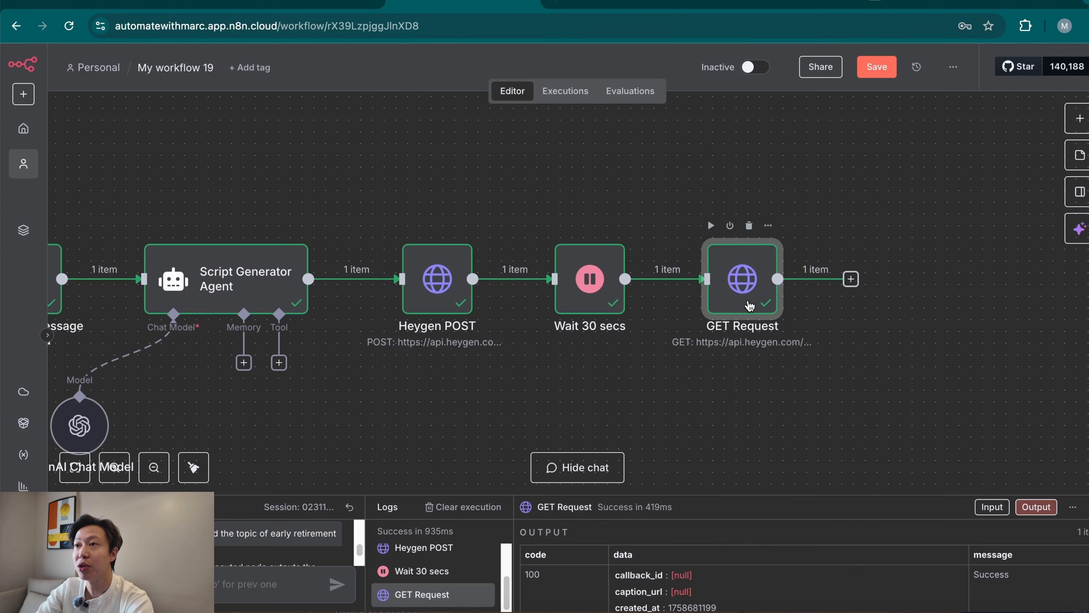
Add an If node after GET Request that checks whether the mapped data.status is equal to completed.
{"action": "left_click", "coordinate": [848, 278]}
{"action": "type", "text": "if"}
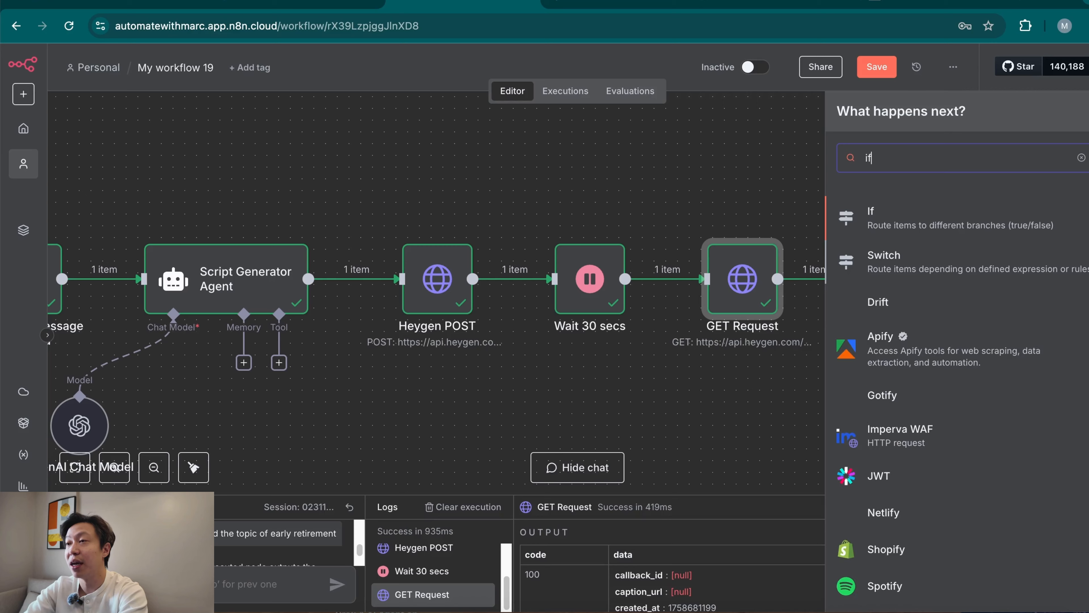
{"action": "left_click", "coordinate": [1004, 221]}
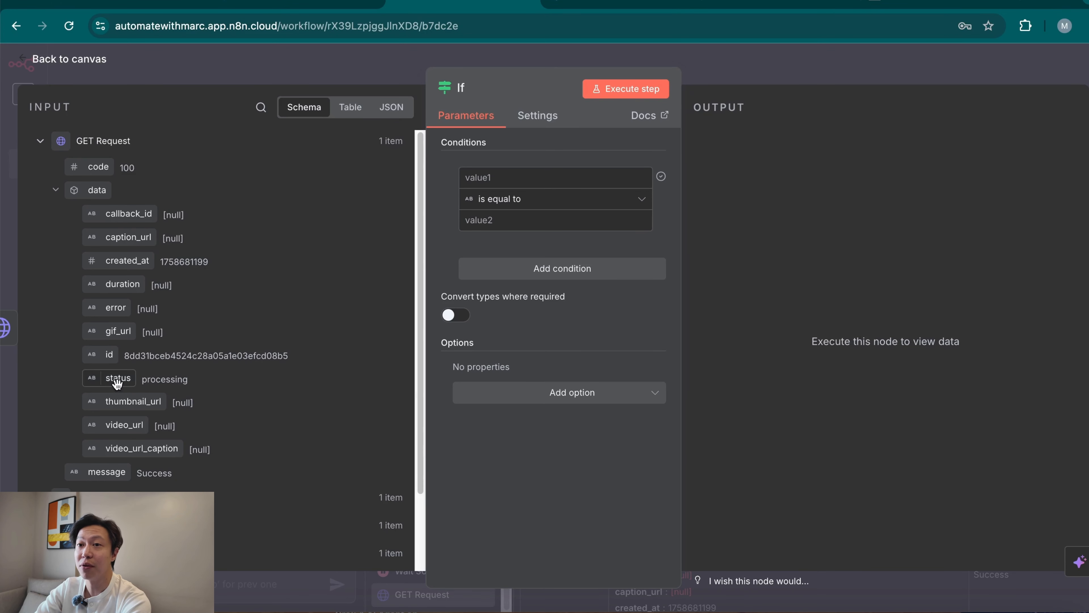
{"action": "left_click_drag", "start_coordinate": [116, 380], "coordinate": [476, 178]}
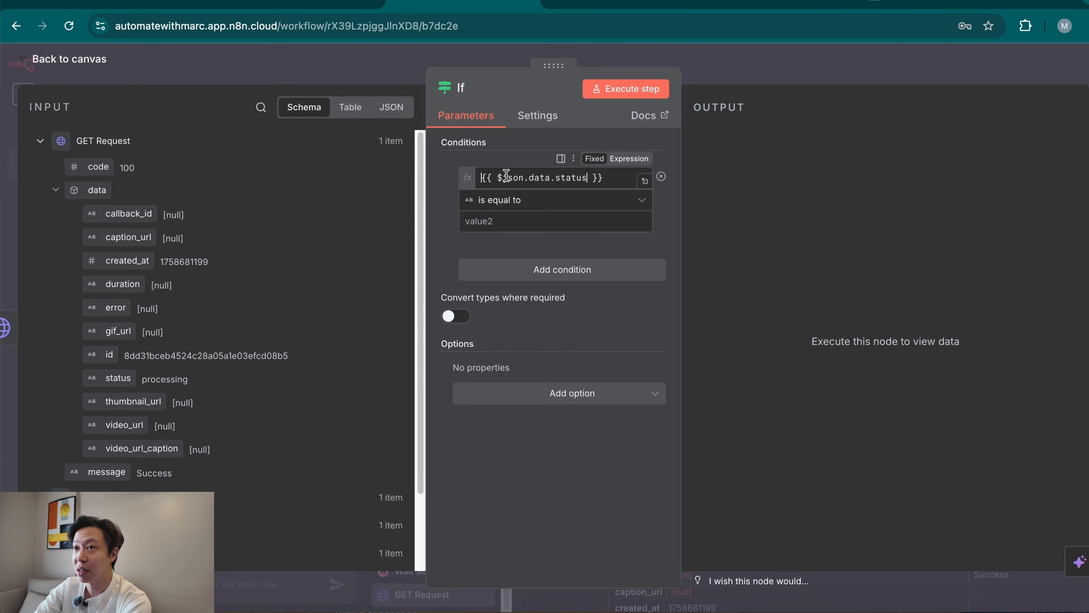
{"action": "left_click", "coordinate": [487, 365]}
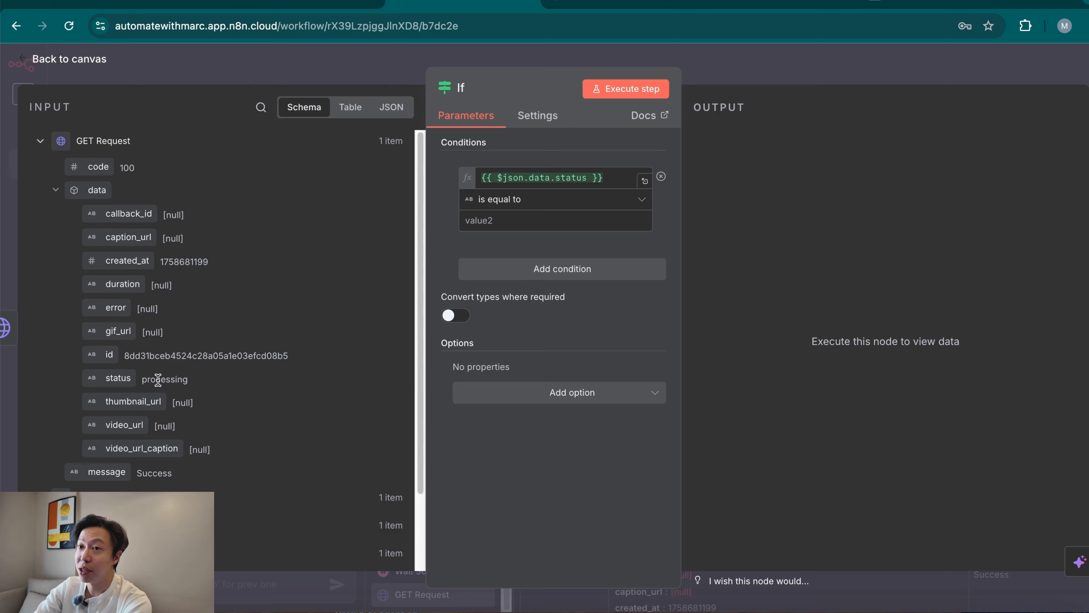
{"action": "left_click", "coordinate": [545, 220]}
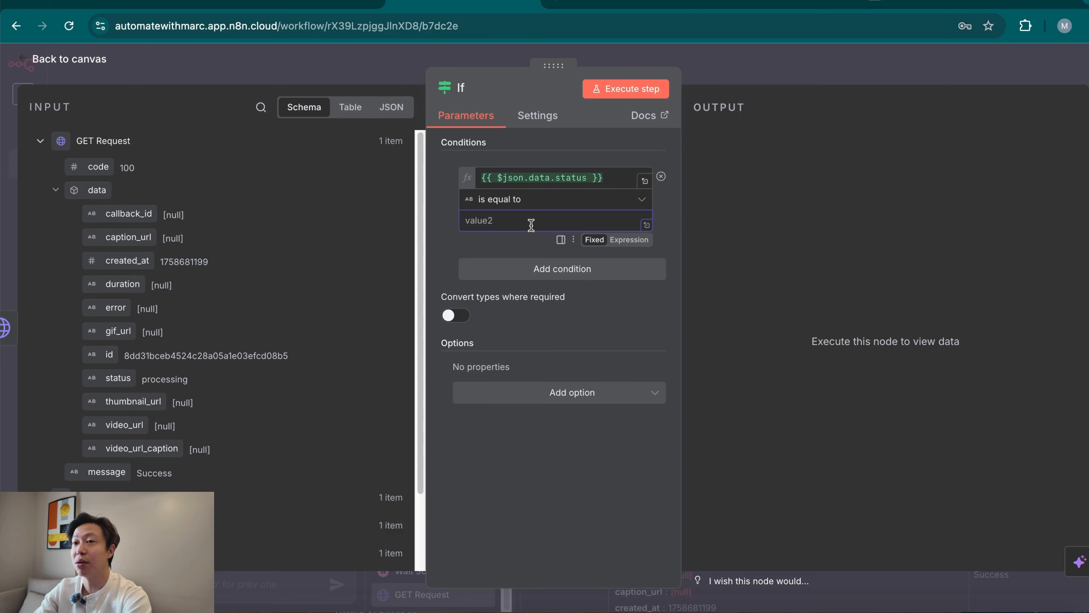
{"action": "type", "text": "completed"}
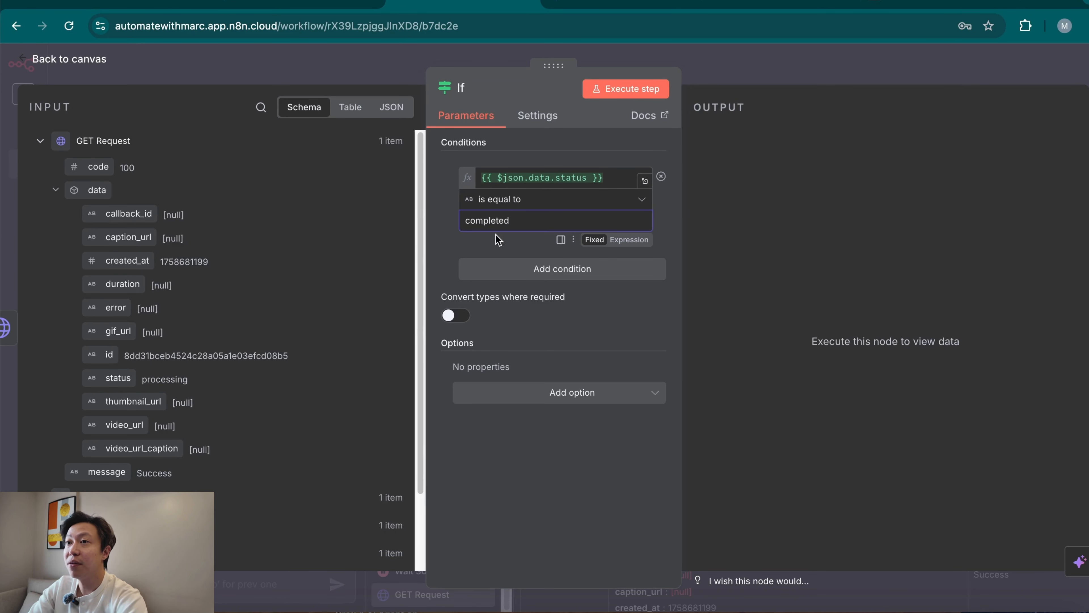
{"action": "left_click", "coordinate": [439, 241]}
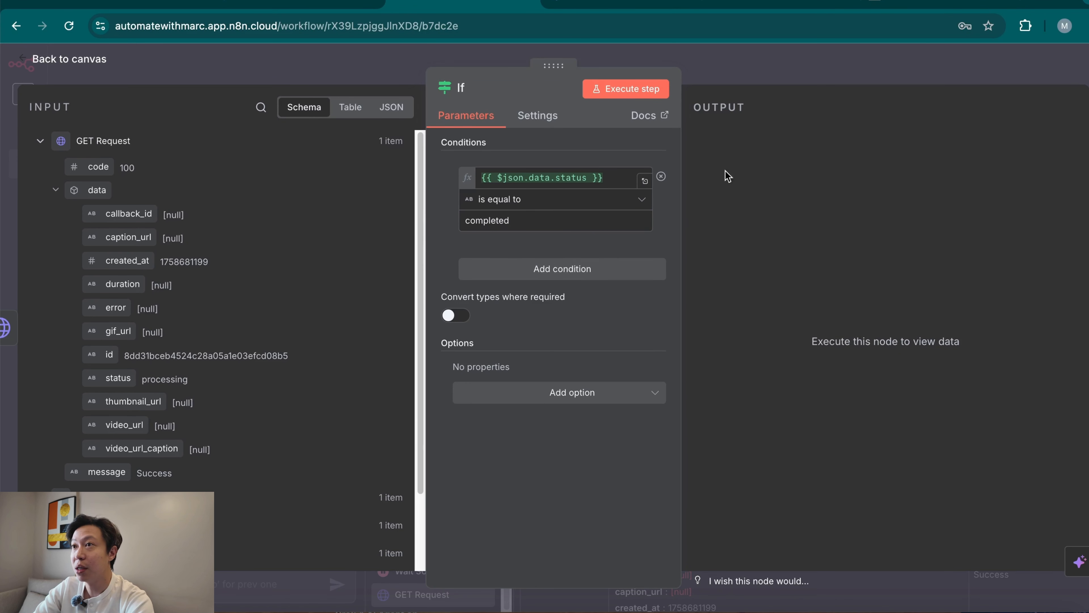
{"action": "left_click", "coordinate": [815, 71]}
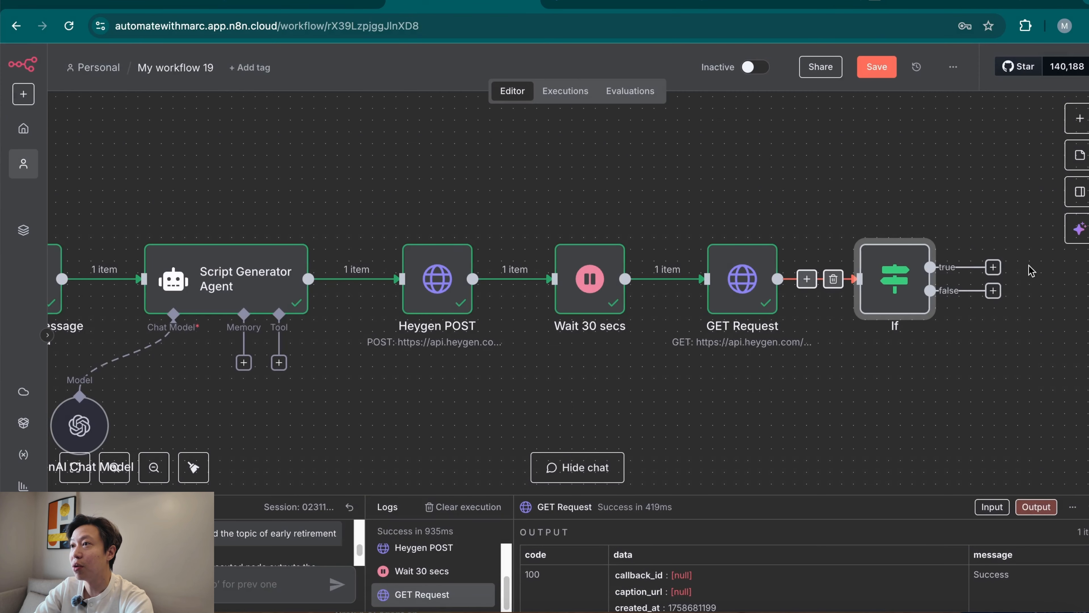
Add a Wait node on the If node's false branch and rename it Wait Another 30 Secs.
{"action": "left_click", "coordinate": [993, 291]}
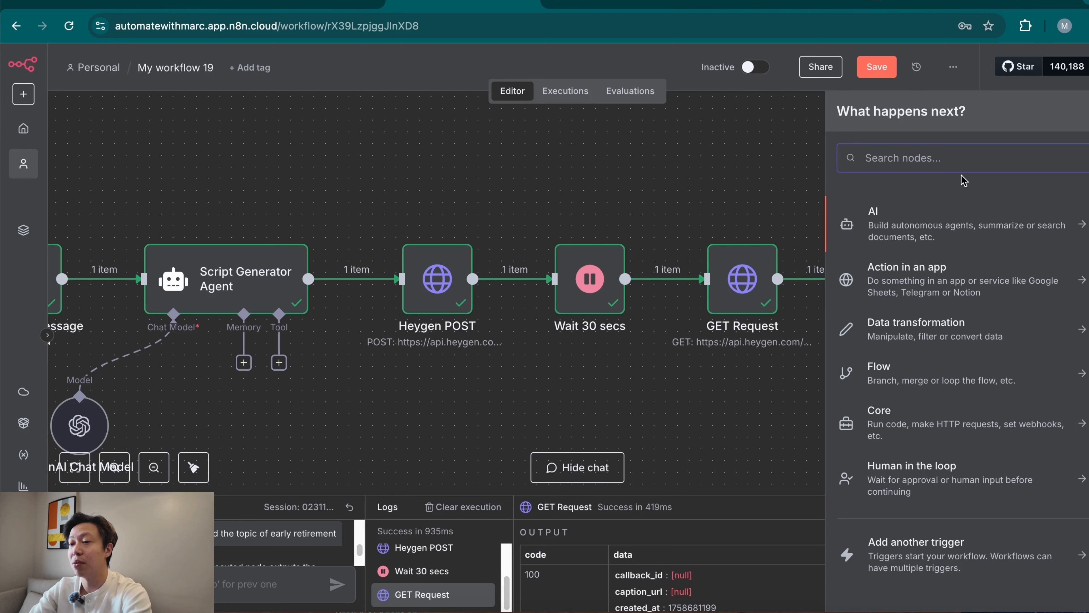
{"action": "type", "text": "wait"}
{"action": "left_click", "coordinate": [931, 221]}
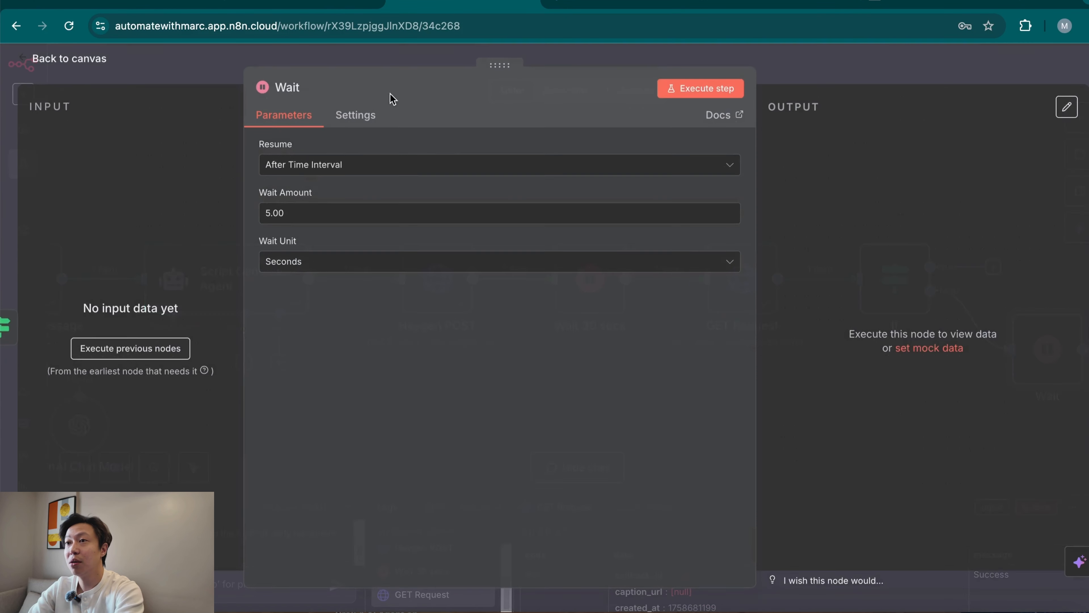
{"action": "left_click", "coordinate": [312, 88]}
{"action": "type", "text": "Another"}
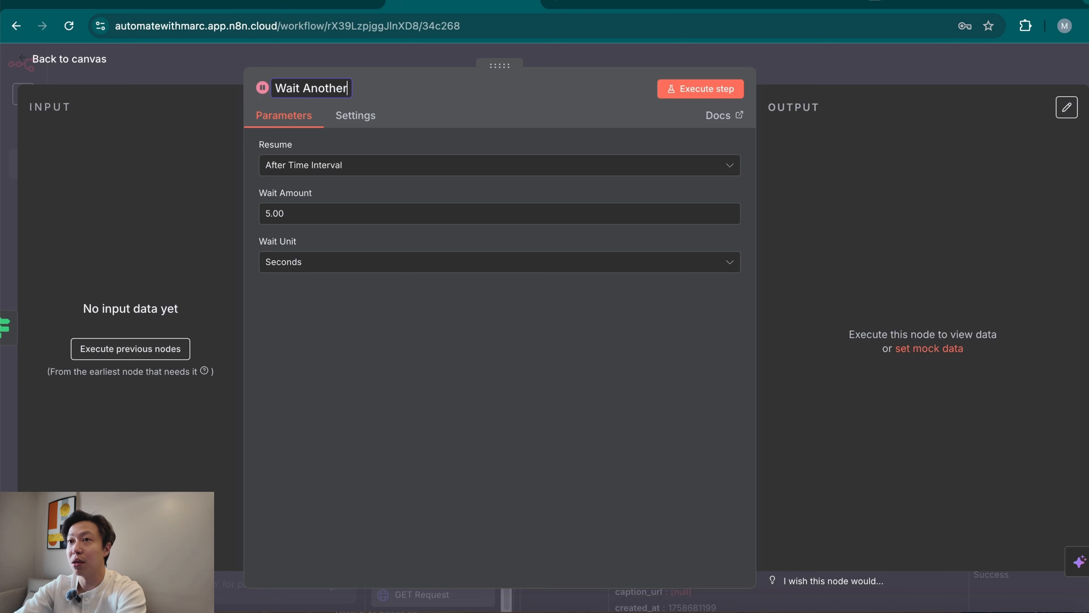
{"action": "type", "text": " 30 Secs"}
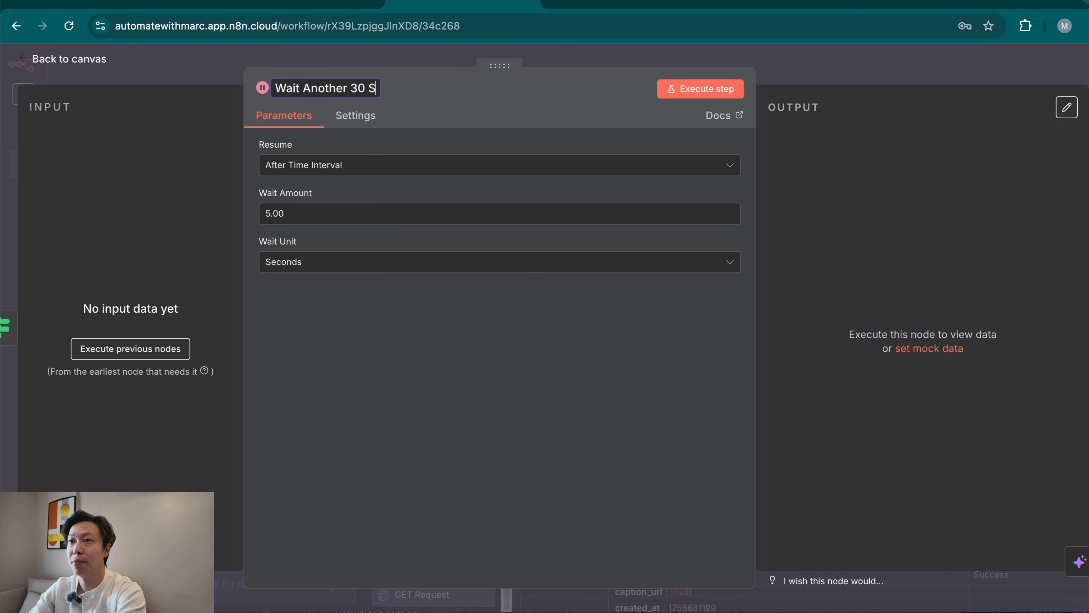
Set the wait amount of Wait Another 30 Secs to 30 seconds and return to the canvas.
{"action": "triple_click", "coordinate": [325, 214]}
{"action": "type", "text": "30"}
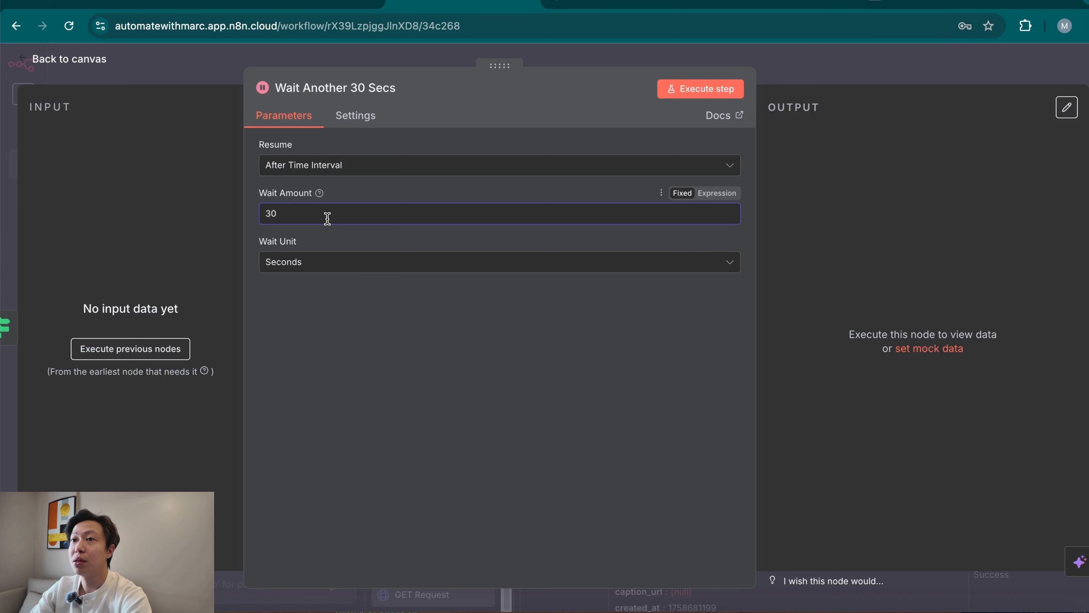
{"action": "left_click", "coordinate": [438, 461]}
{"action": "left_click", "coordinate": [939, 74]}
Move Wait Another 30 Secs below the If node and connect its output back to the GET Request input.
{"action": "left_click_drag", "start_coordinate": [1048, 353], "coordinate": [685, 348]}
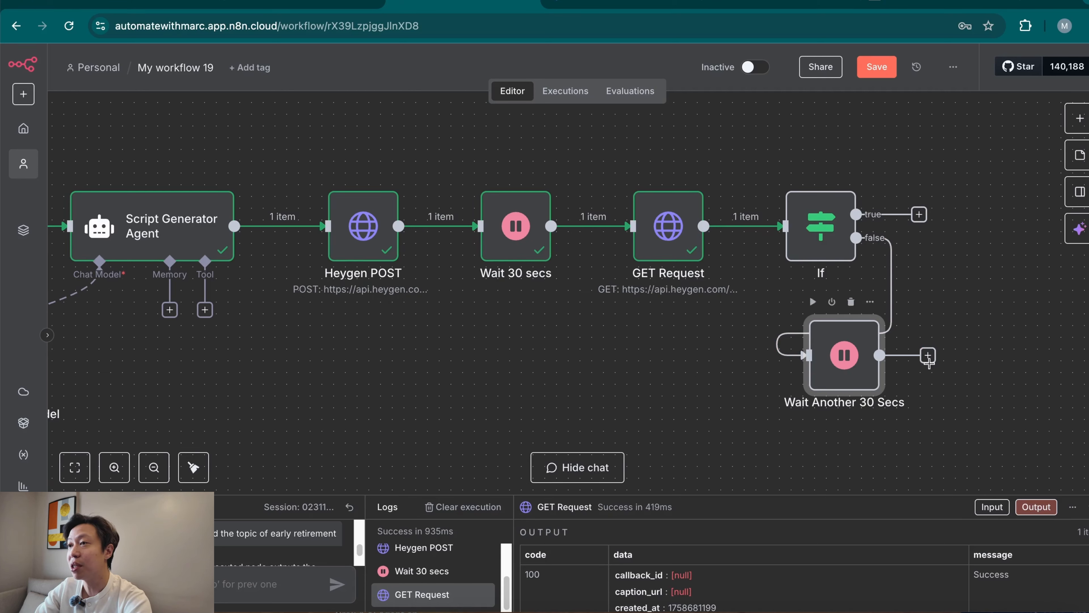
{"action": "left_click_drag", "start_coordinate": [928, 357], "coordinate": [638, 228]}
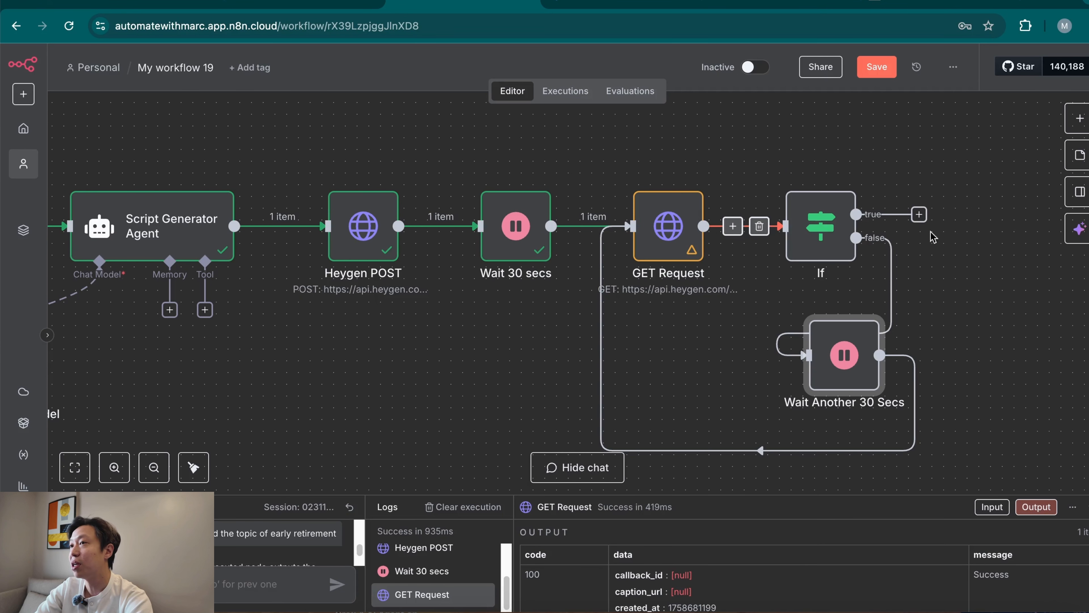
Execute the GET Request node again to refresh the video's status, and close the node.
{"action": "double_click", "coordinate": [674, 231]}
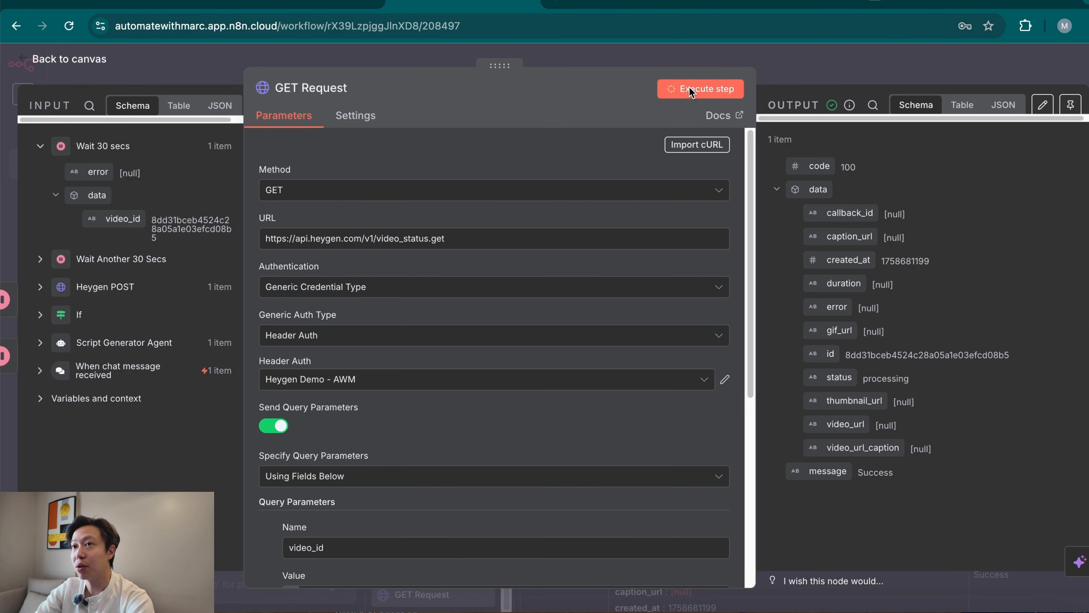
{"action": "left_click", "coordinate": [697, 92]}
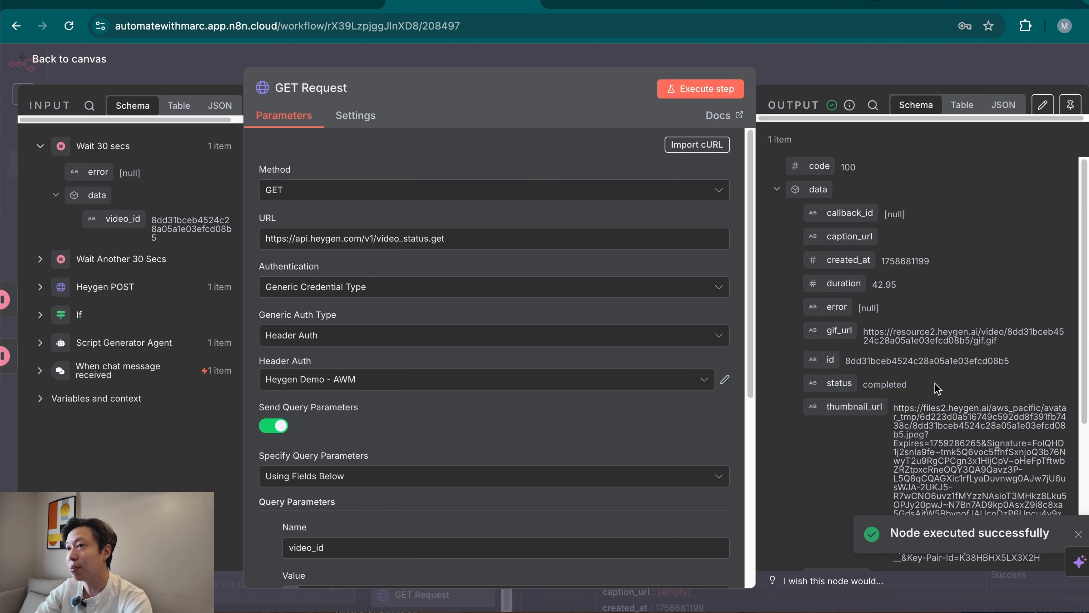
{"action": "left_click", "coordinate": [899, 74]}
Execute the If node on the canvas to test its condition with the refreshed GET Request data.
{"action": "left_click_drag", "start_coordinate": [754, 366], "coordinate": [683, 366]}
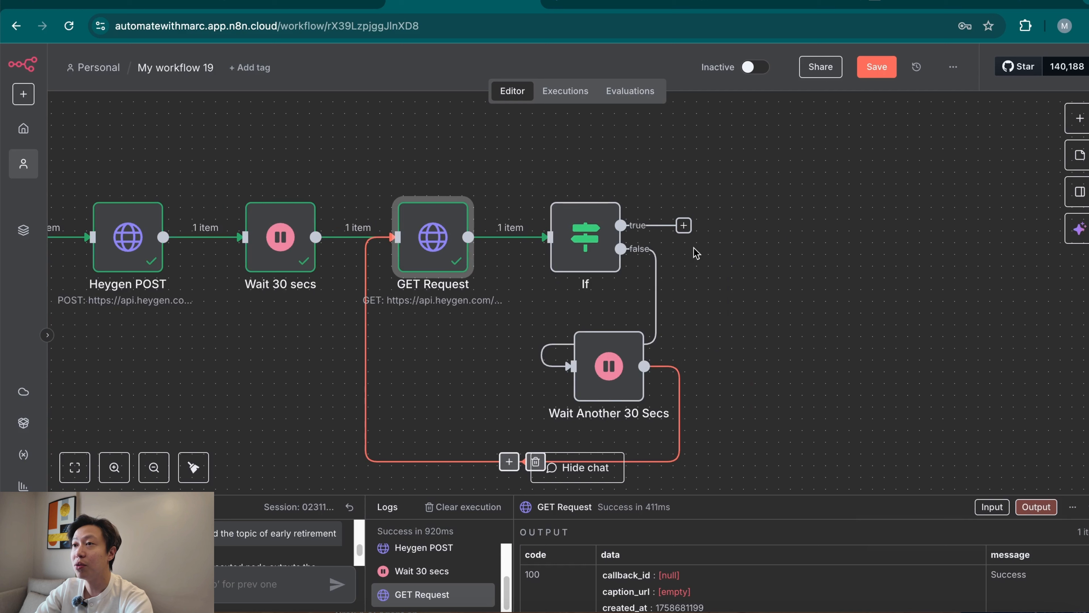
{"action": "left_click", "coordinate": [558, 206]}
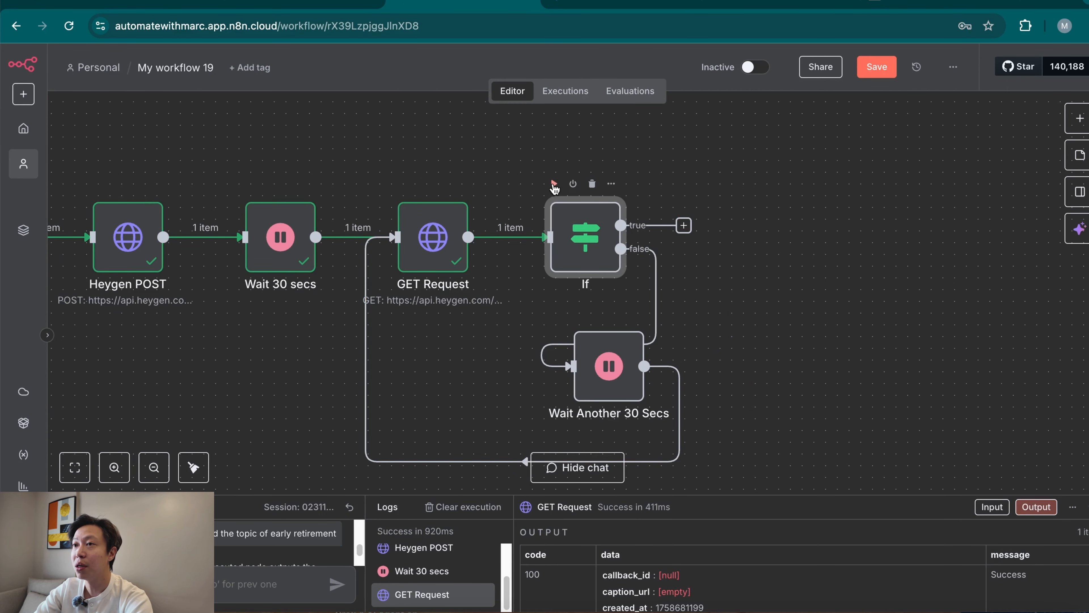
{"action": "left_click", "coordinate": [553, 184]}
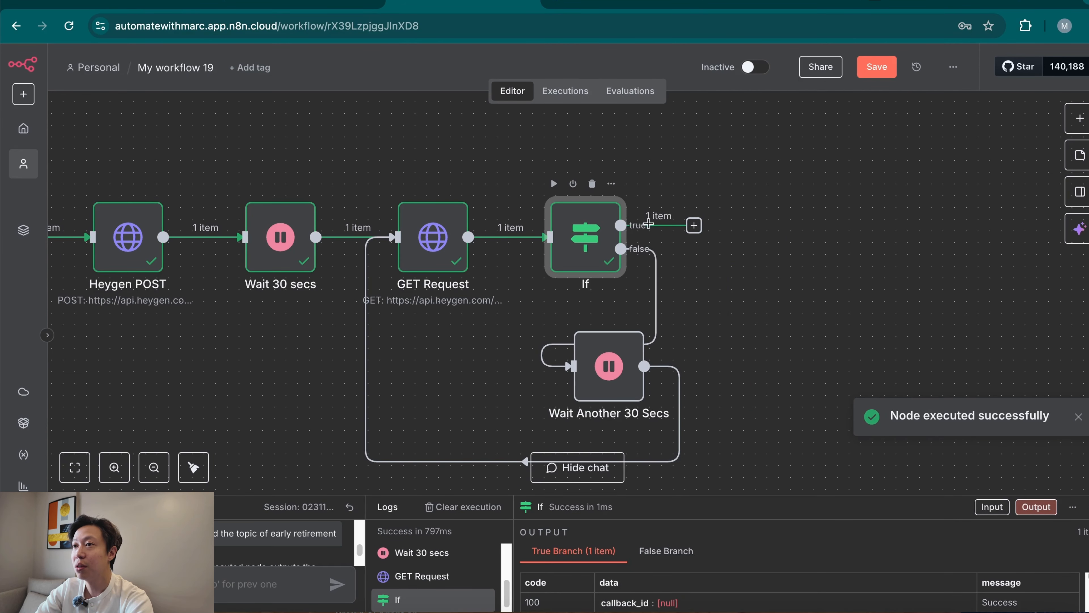
Add an HTTP Request node on the If node's true branch and rename it POST to Submagic (Text Overlay Tool).
{"action": "left_click", "coordinate": [694, 226]}
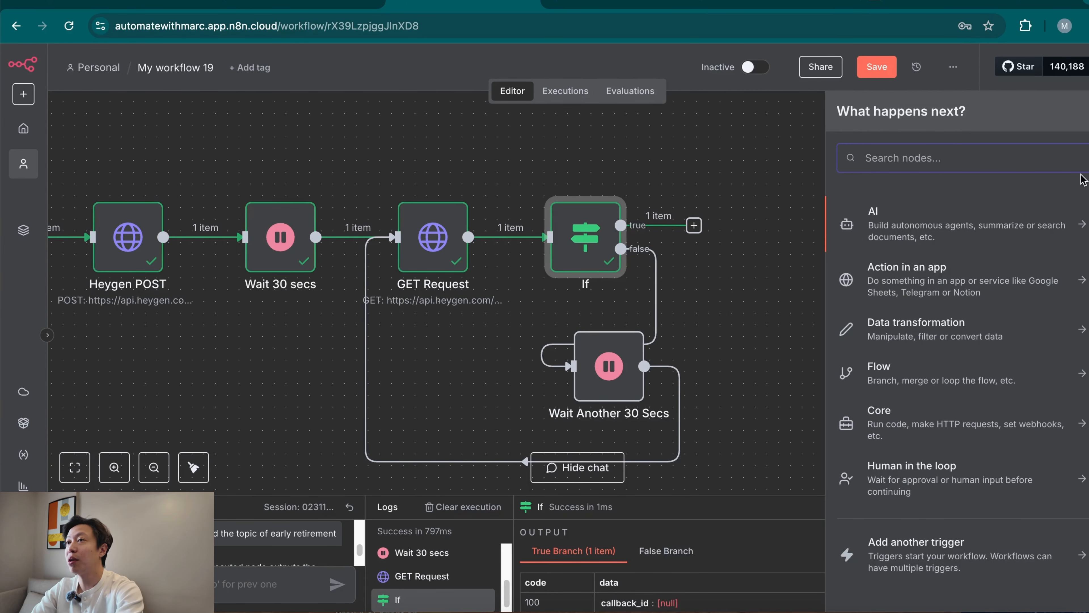
{"action": "type", "text": "htt"}
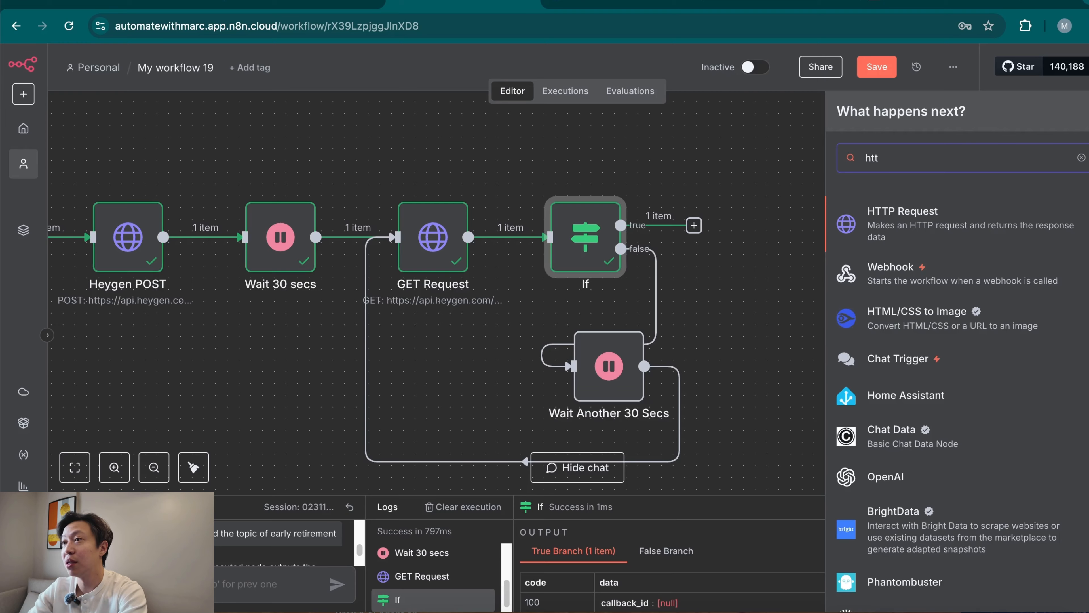
{"action": "left_click", "coordinate": [965, 219]}
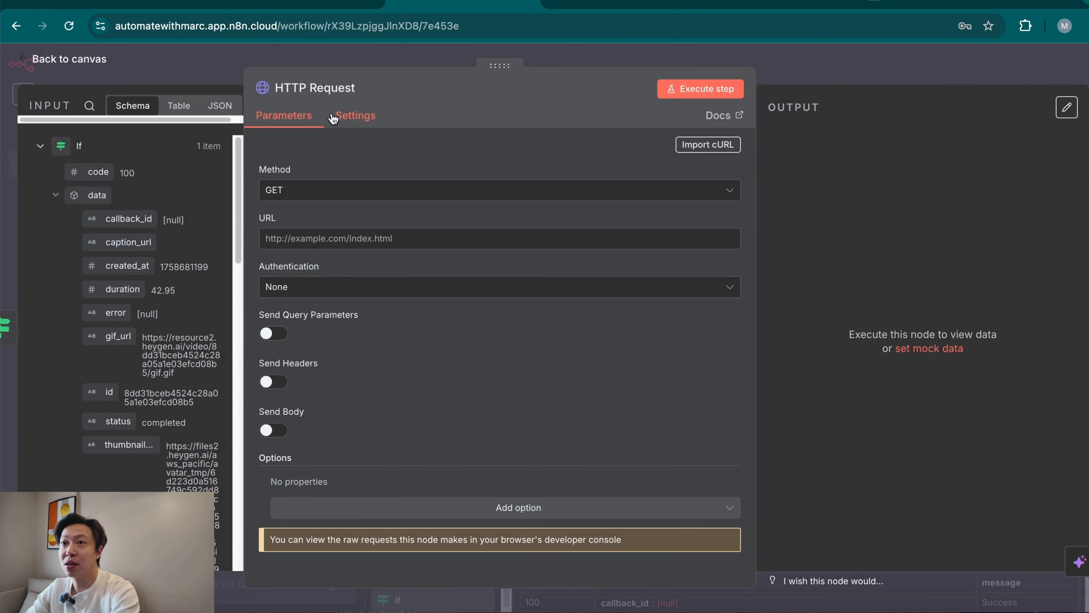
{"action": "left_click", "coordinate": [336, 83]}
{"action": "type", "text": "POST"}
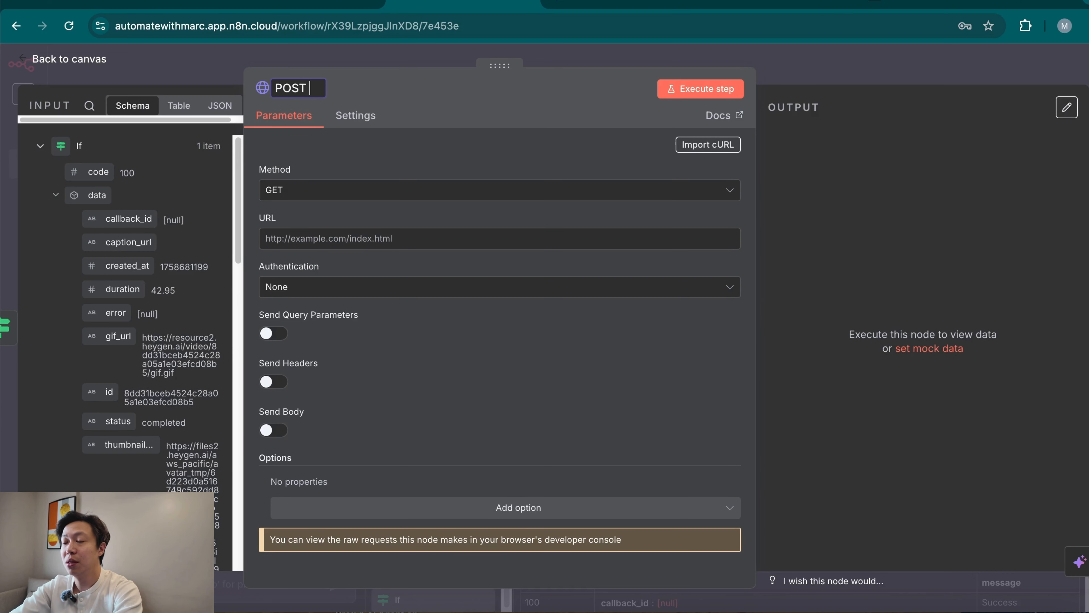
{"action": "type", "text": " to Submagic (Text Overlay Tool)"}
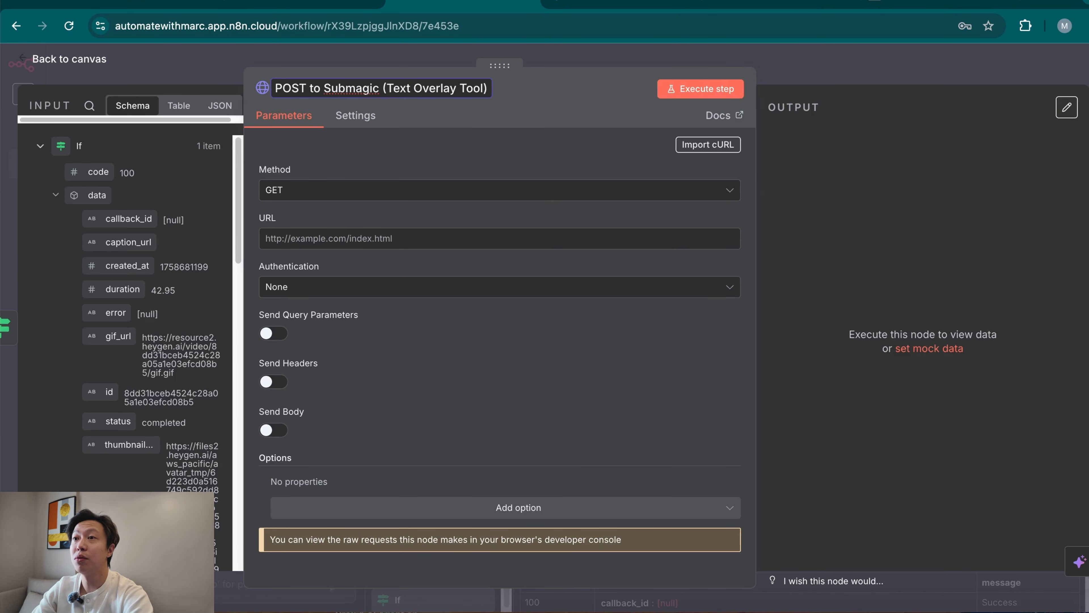
{"action": "left_click", "coordinate": [567, 126]}
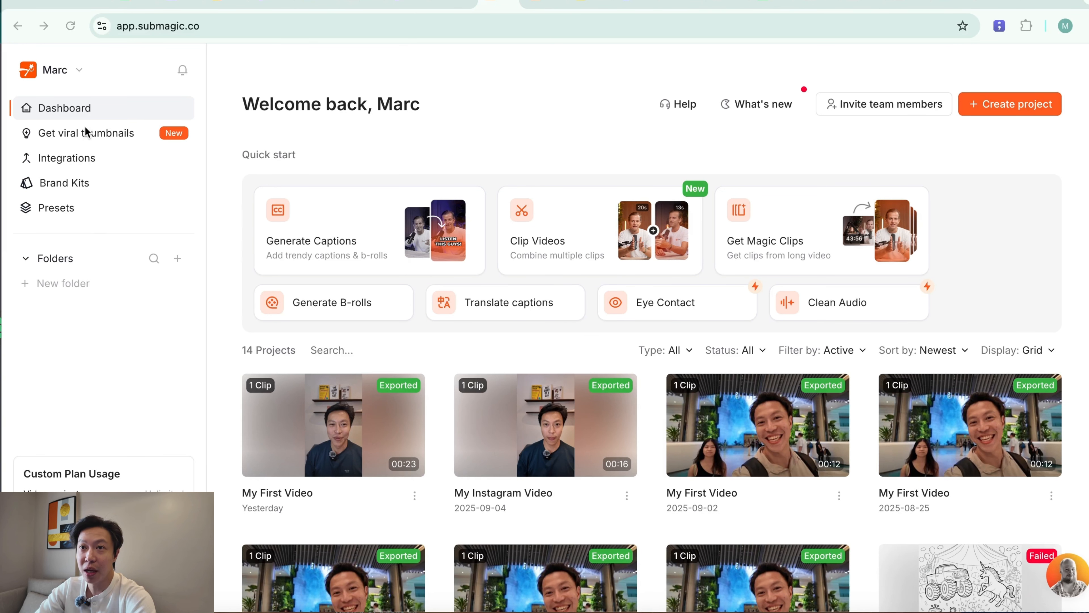
Open the API key management page from Submagic's integrations.
{"action": "left_click", "coordinate": [76, 158]}
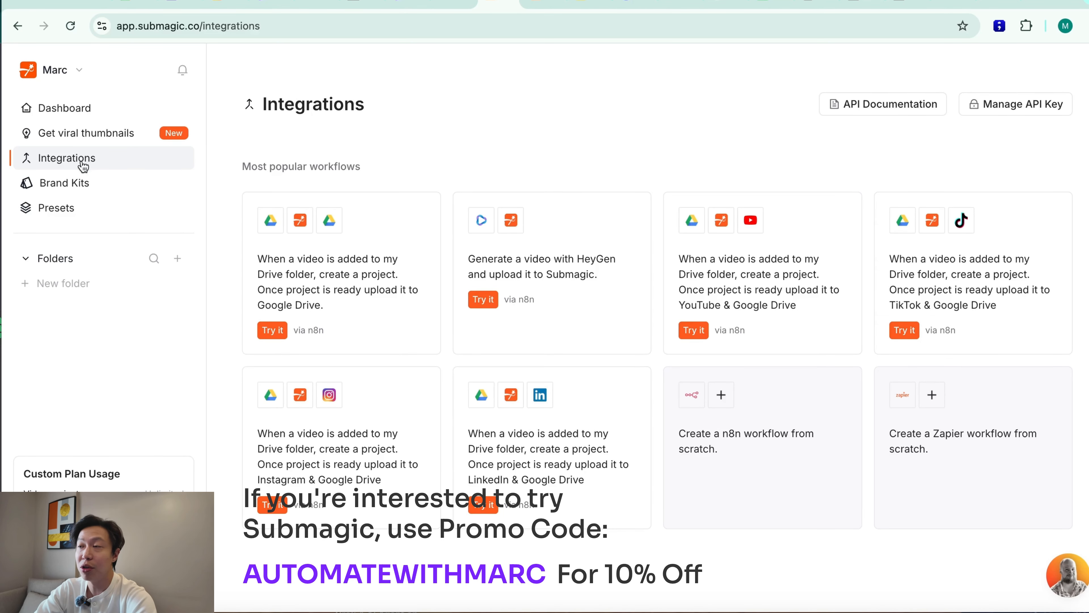
{"action": "left_click", "coordinate": [1007, 112]}
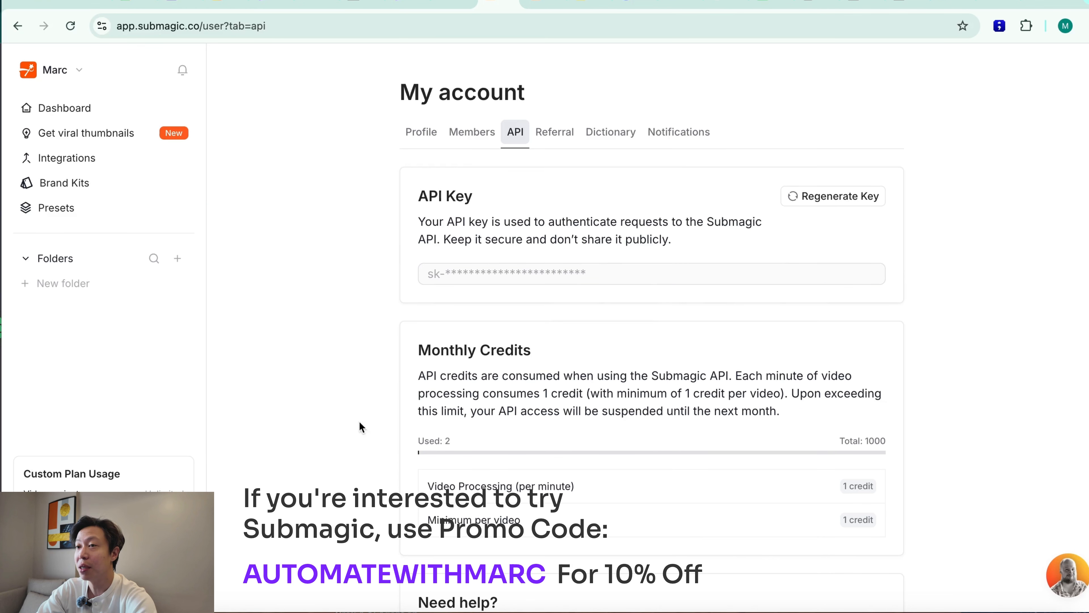
Copy the example create-project cURL request from Submagic's API documentation and import it into the POST to Submagic (Text Overlay Tool) node.
{"action": "left_click", "coordinate": [544, 5]}
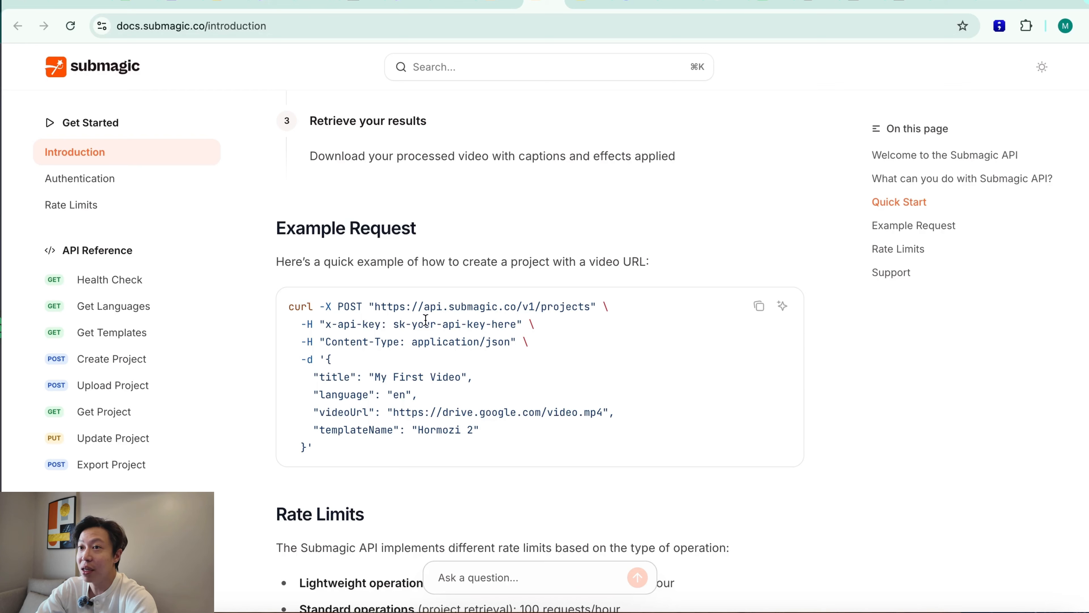
{"action": "left_click", "coordinate": [759, 306]}
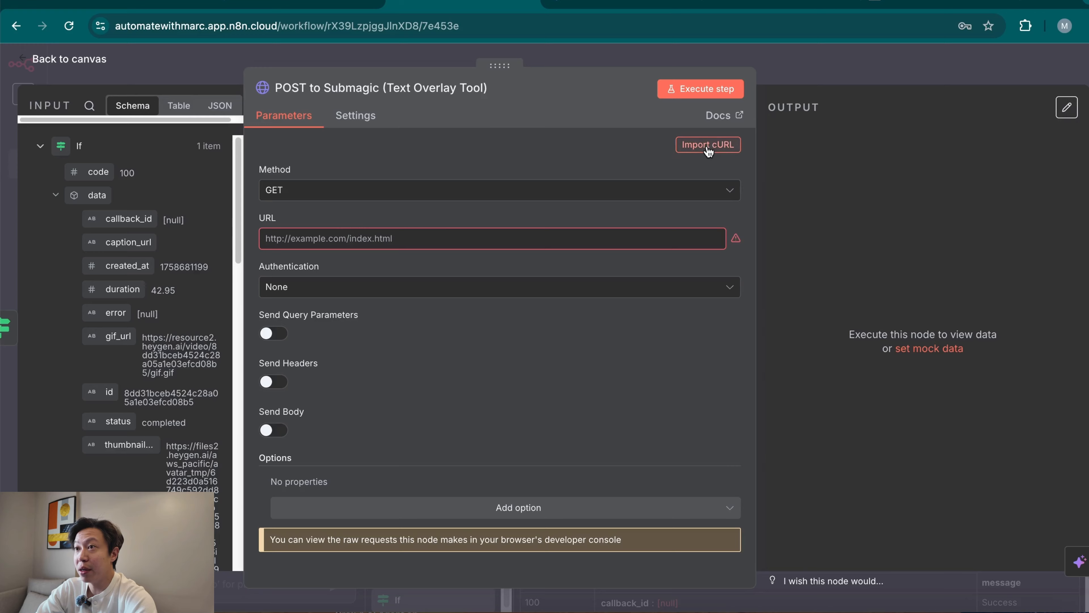
{"action": "left_click", "coordinate": [708, 146]}
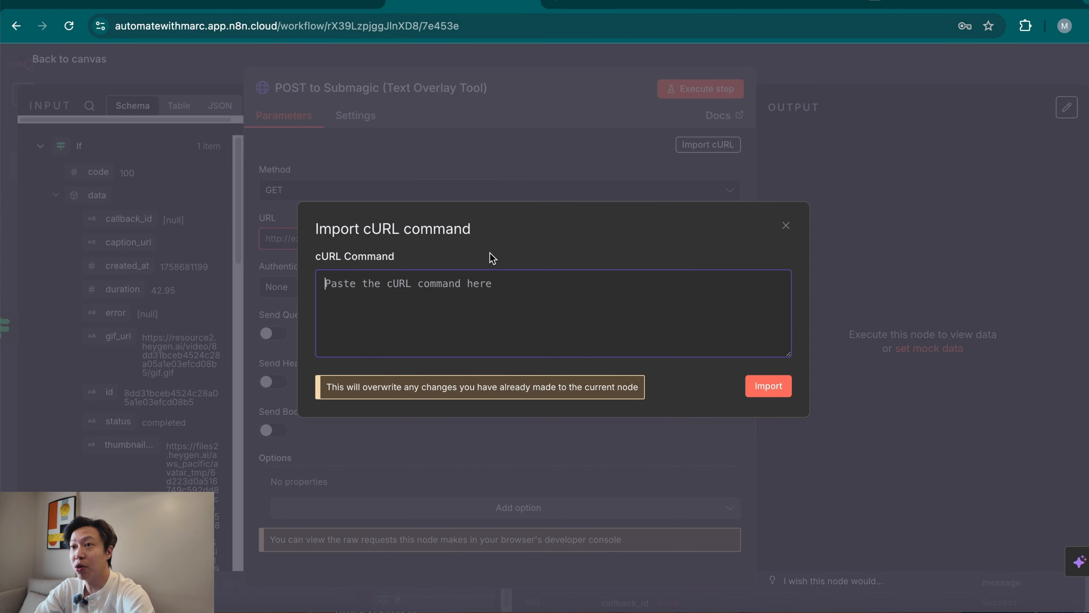
{"action": "key", "text": "ctrl+v"}
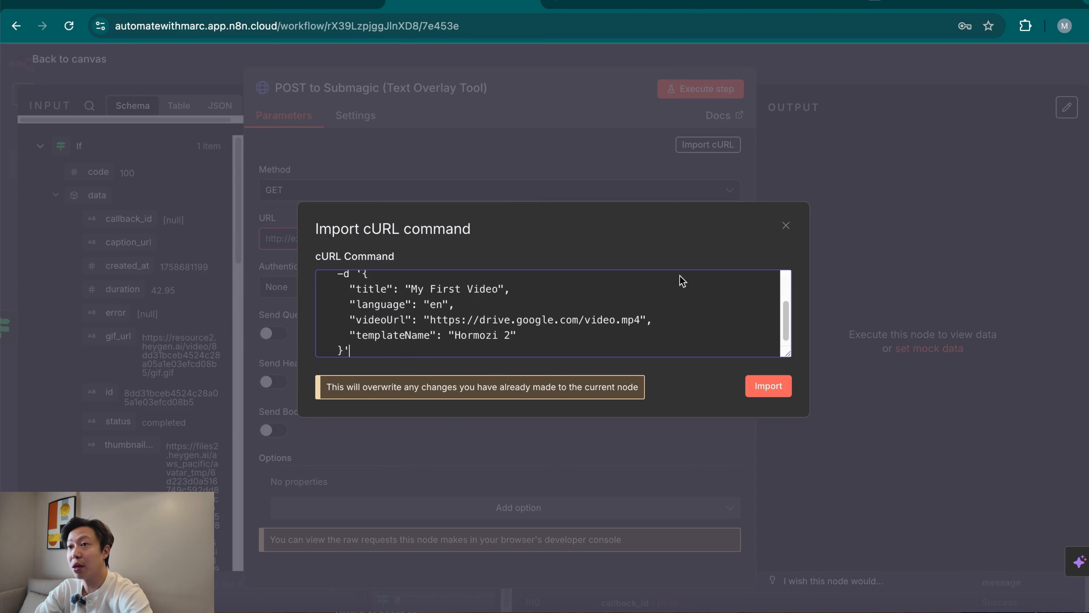
{"action": "left_click", "coordinate": [781, 389]}
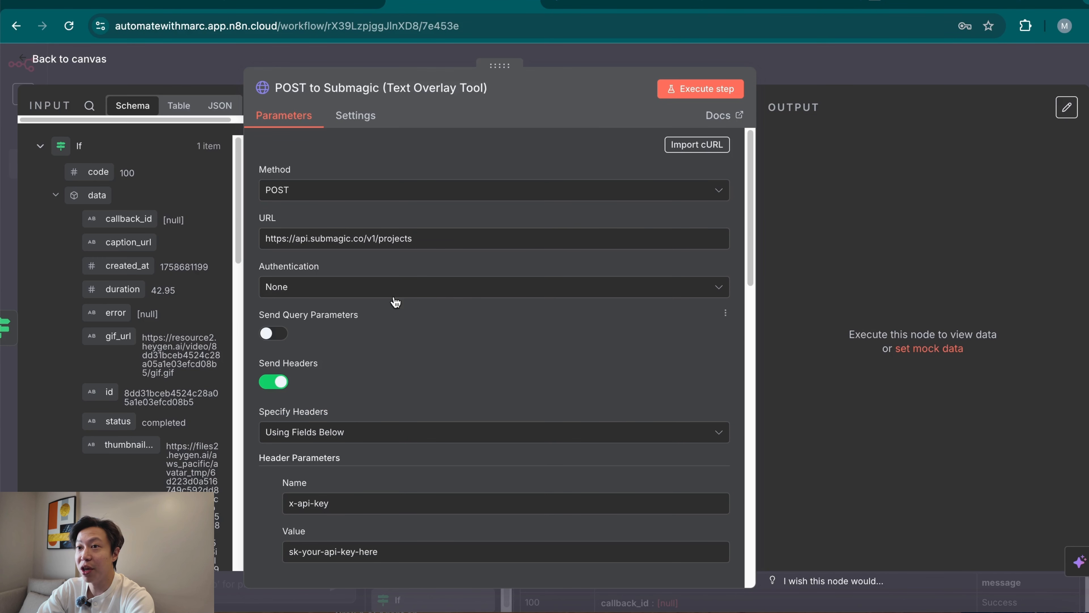
Authenticate the POST to Submagic node with a generic Header Auth credential, Submagic Demo, and turn off Send Headers.
{"action": "left_click", "coordinate": [429, 288]}
{"action": "left_click", "coordinate": [343, 411]}
{"action": "left_click", "coordinate": [361, 340]}
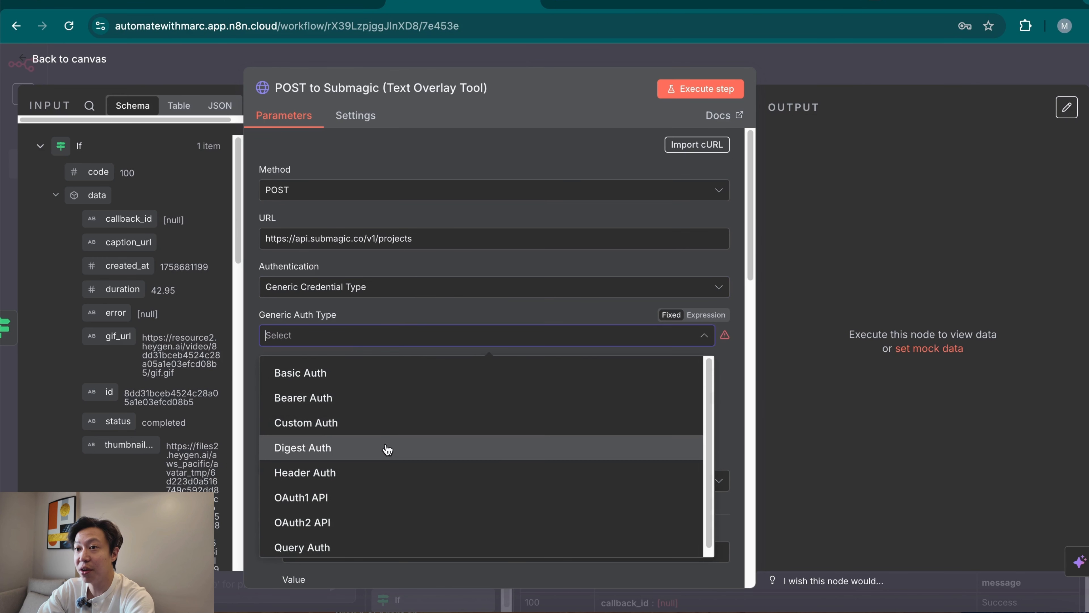
{"action": "left_click", "coordinate": [382, 475]}
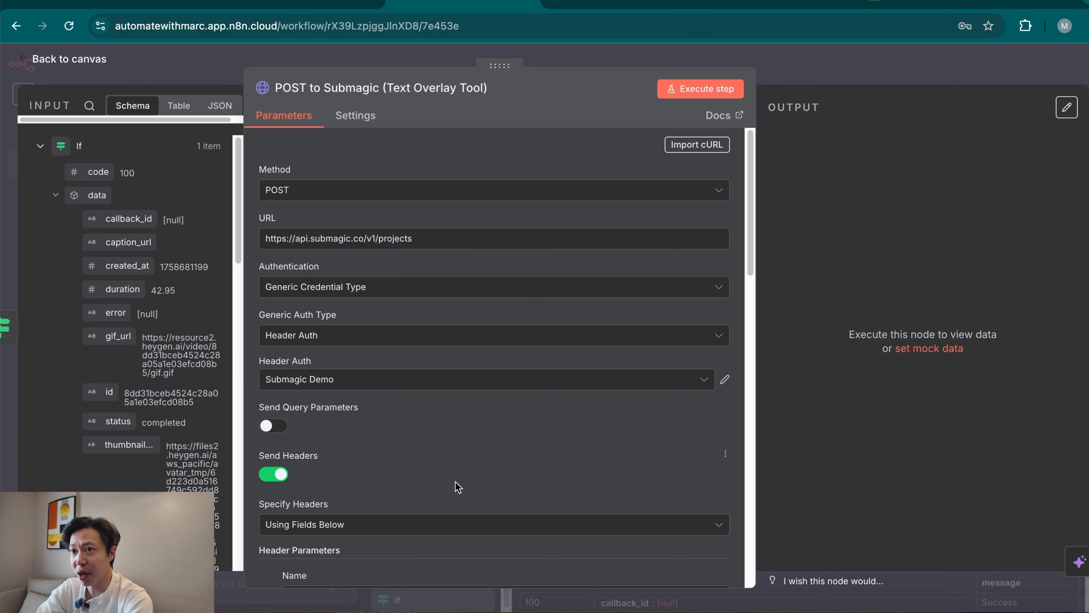
{"action": "scroll", "coordinate": [457, 486], "scroll_direction": "down", "scroll_amount": 1}
{"action": "left_click", "coordinate": [279, 461]}
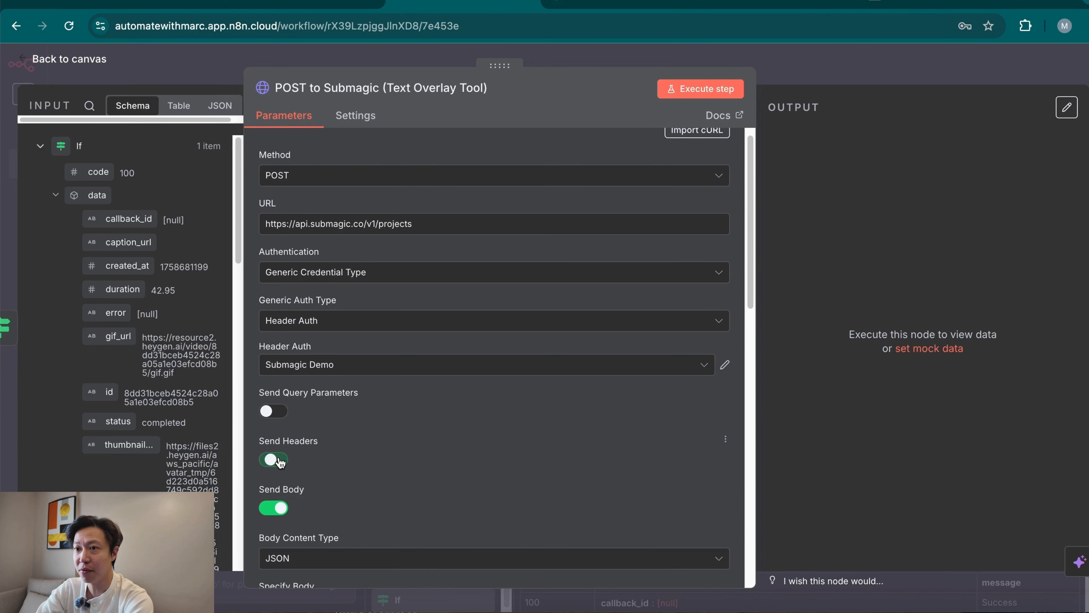
Replace the videoUrl body parameter's value with the If node's video_url, {{ $json.data.video_url }}.
{"action": "scroll", "coordinate": [497, 488], "scroll_direction": "down", "scroll_amount": 8}
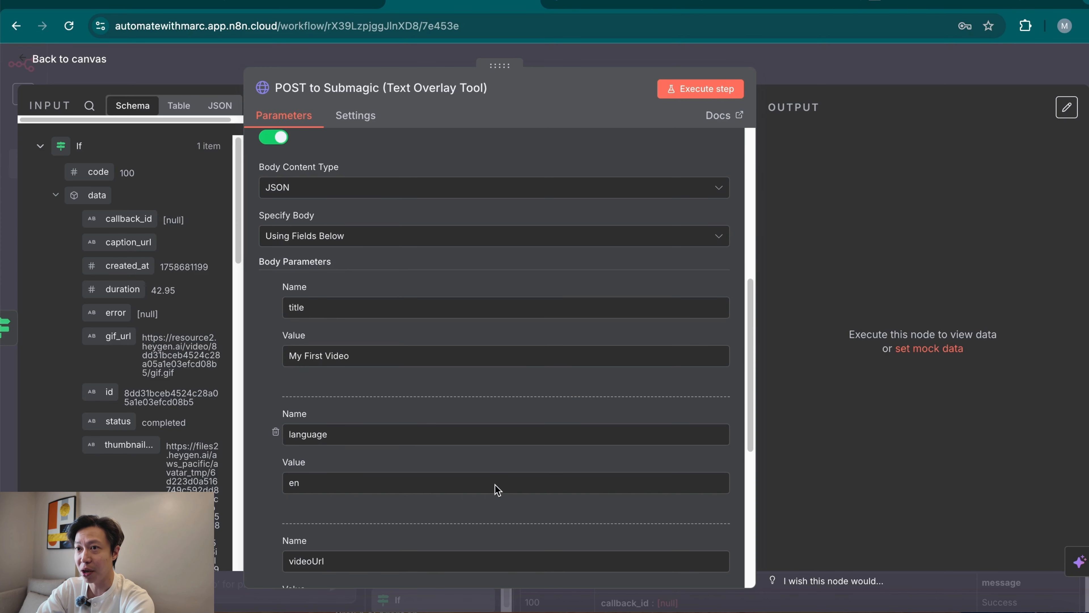
{"action": "scroll", "coordinate": [495, 487], "scroll_direction": "down", "scroll_amount": 3}
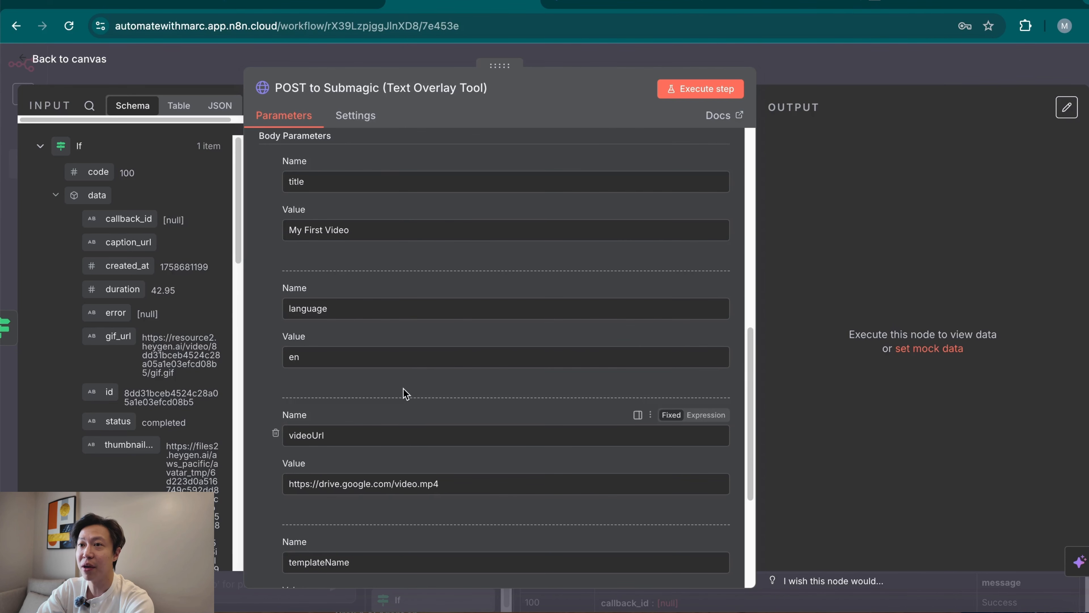
{"action": "scroll", "coordinate": [403, 425], "scroll_direction": "down", "scroll_amount": 2}
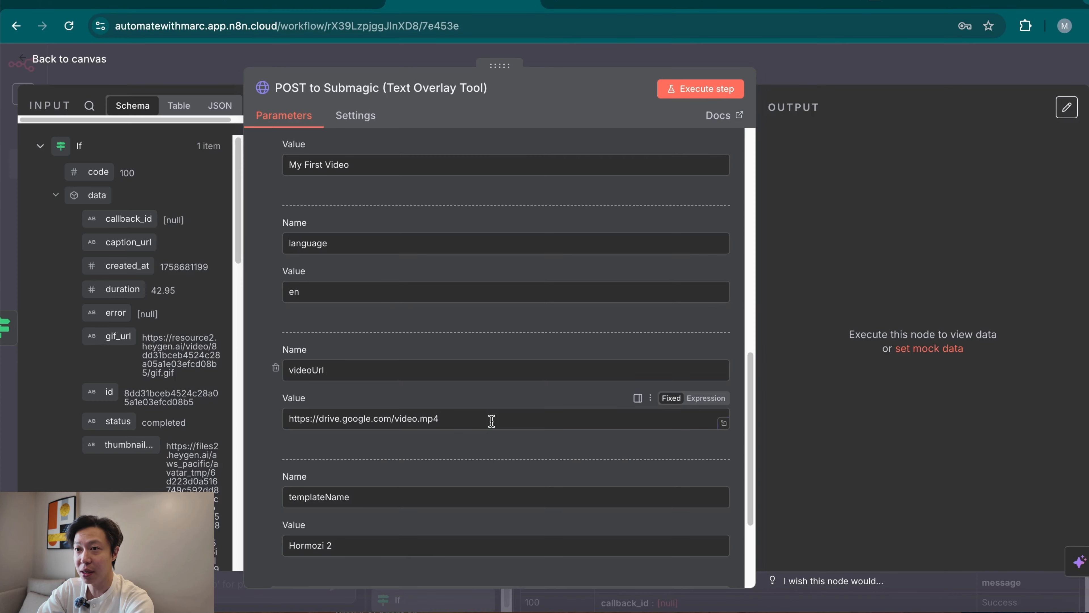
{"action": "triple_click", "coordinate": [492, 420]}
{"action": "key", "text": "BackSpace"}
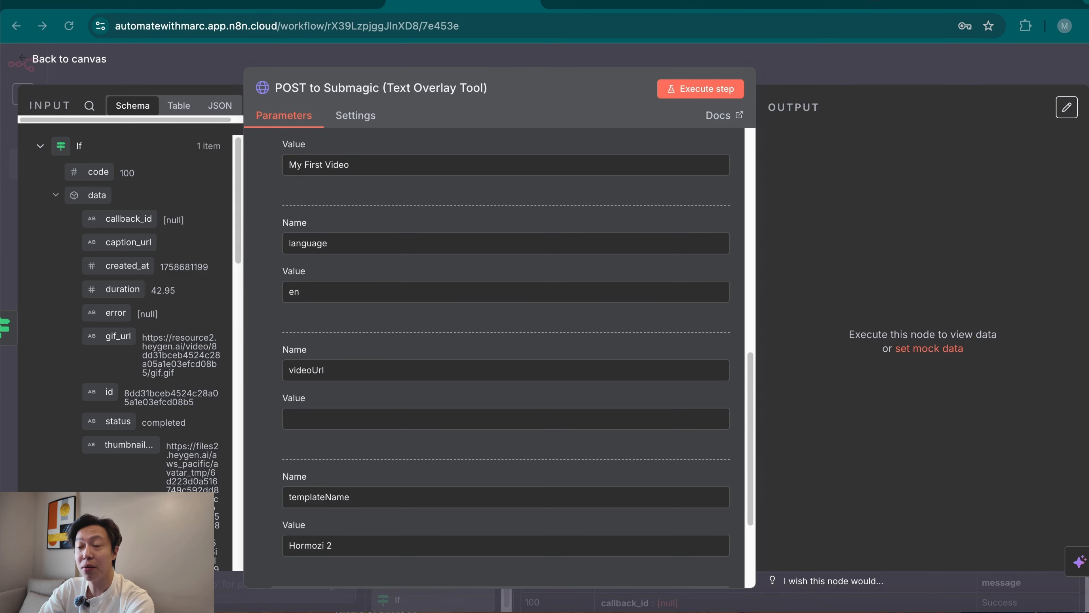
{"action": "scroll", "coordinate": [124, 406], "scroll_direction": "down", "scroll_amount": 6}
{"action": "scroll", "coordinate": [124, 400], "scroll_direction": "down", "scroll_amount": 7}
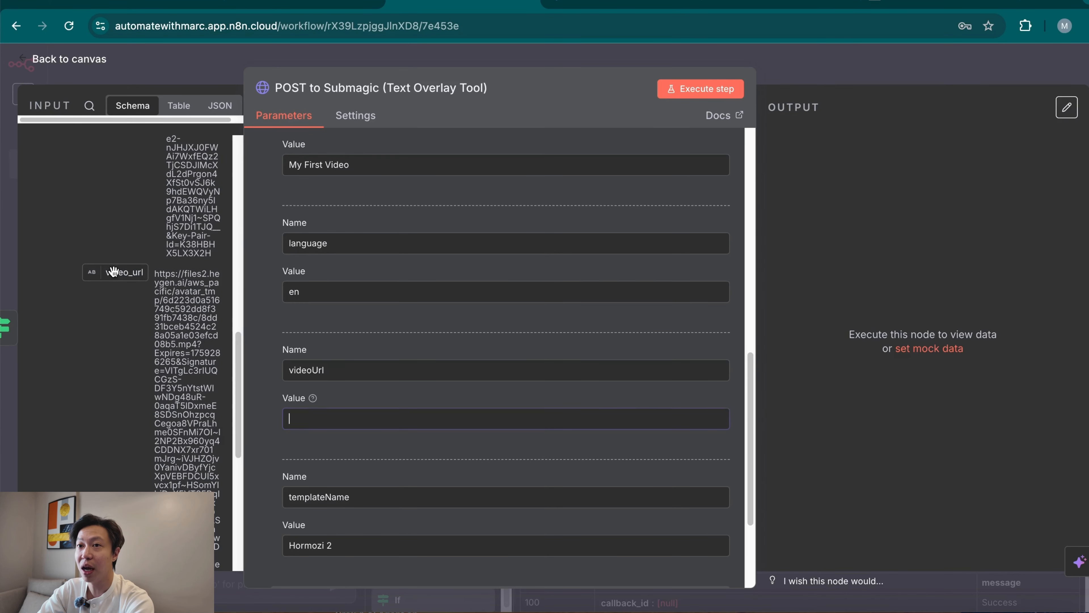
{"action": "left_click_drag", "start_coordinate": [121, 272], "coordinate": [375, 423]}
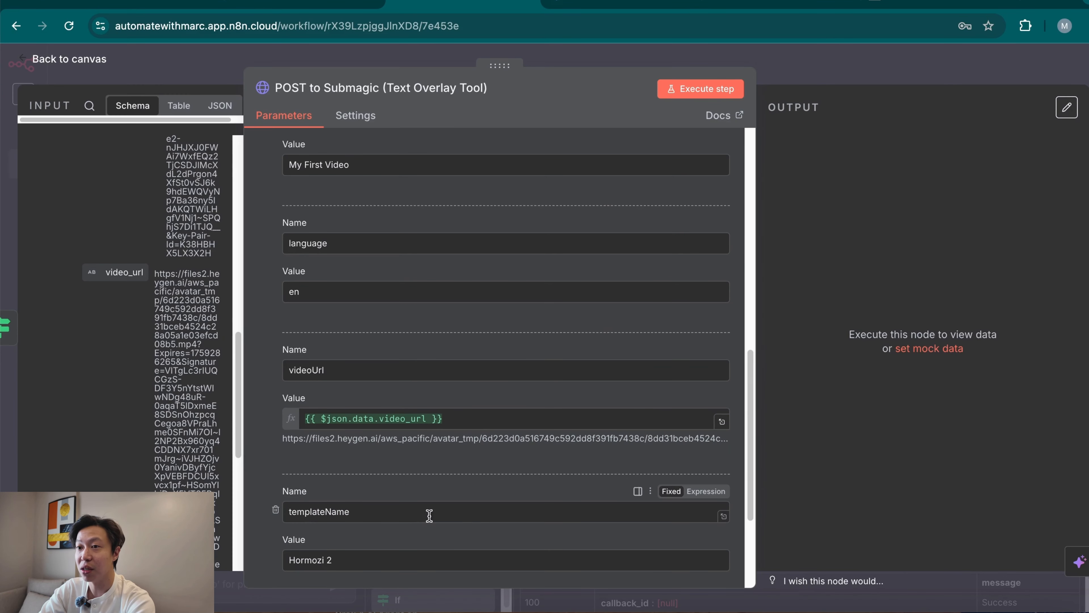
Execute the POST to Submagic node to send the HeyGen video for captioning, and close the node.
{"action": "scroll", "coordinate": [450, 510], "scroll_direction": "down", "scroll_amount": 3}
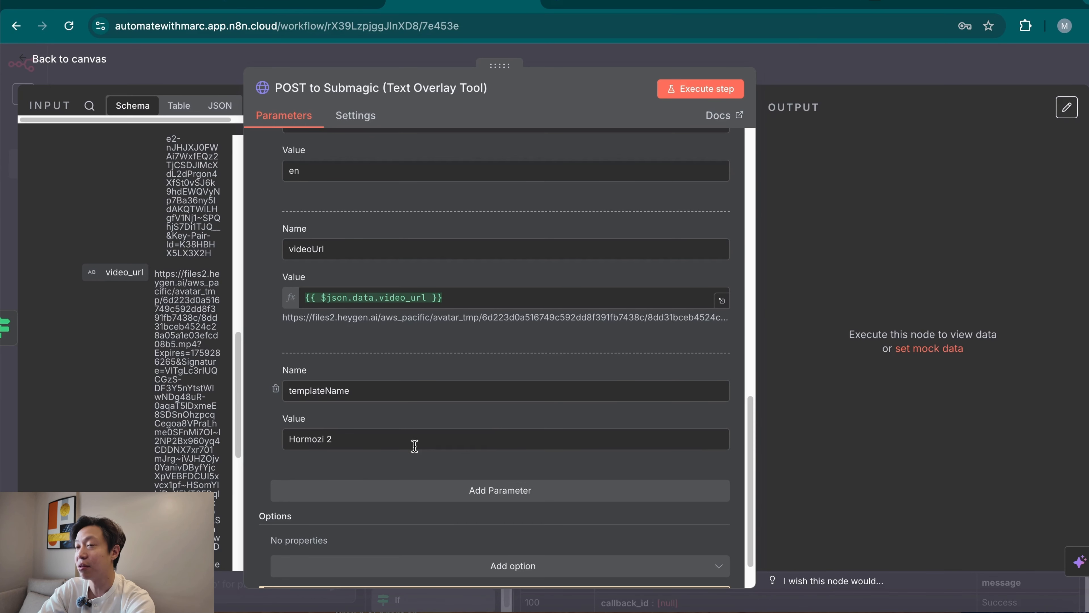
{"action": "scroll", "coordinate": [499, 441], "scroll_direction": "up", "scroll_amount": 10}
{"action": "scroll", "coordinate": [502, 447], "scroll_direction": "up", "scroll_amount": 2}
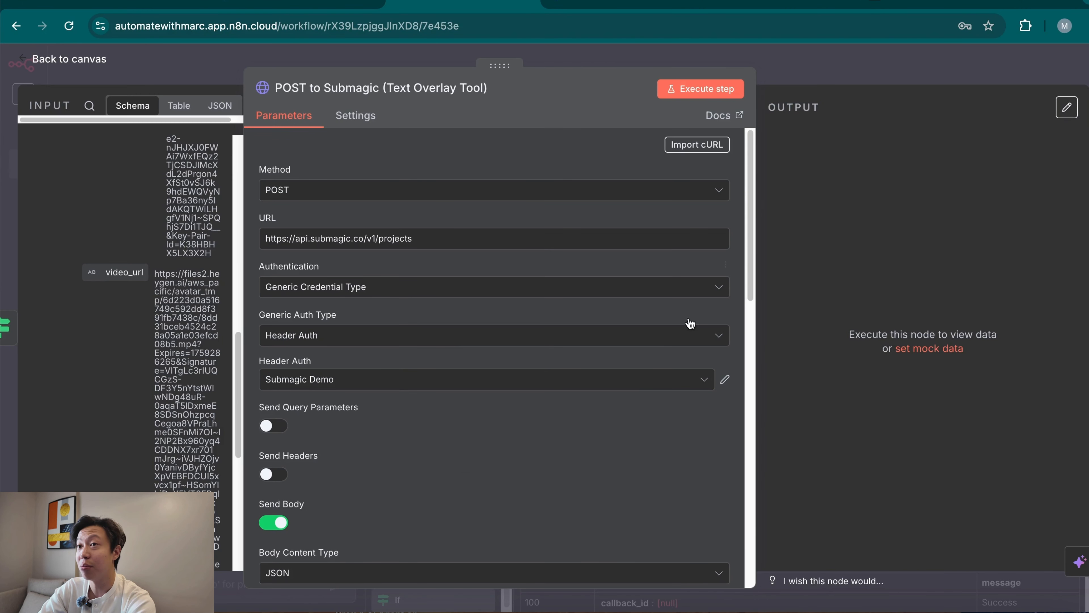
{"action": "left_click", "coordinate": [698, 90]}
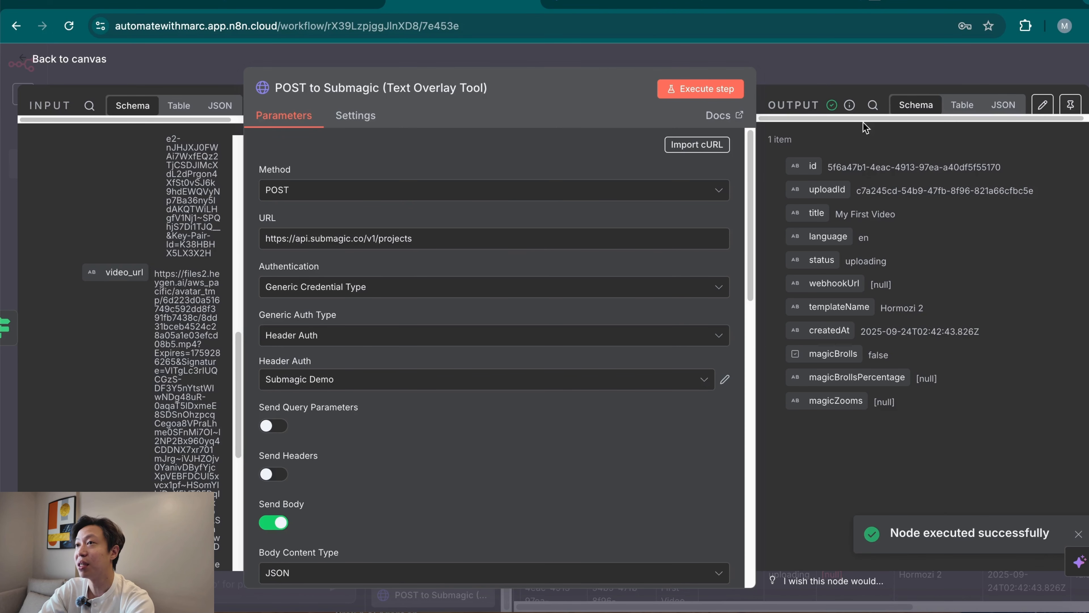
{"action": "left_click", "coordinate": [856, 78]}
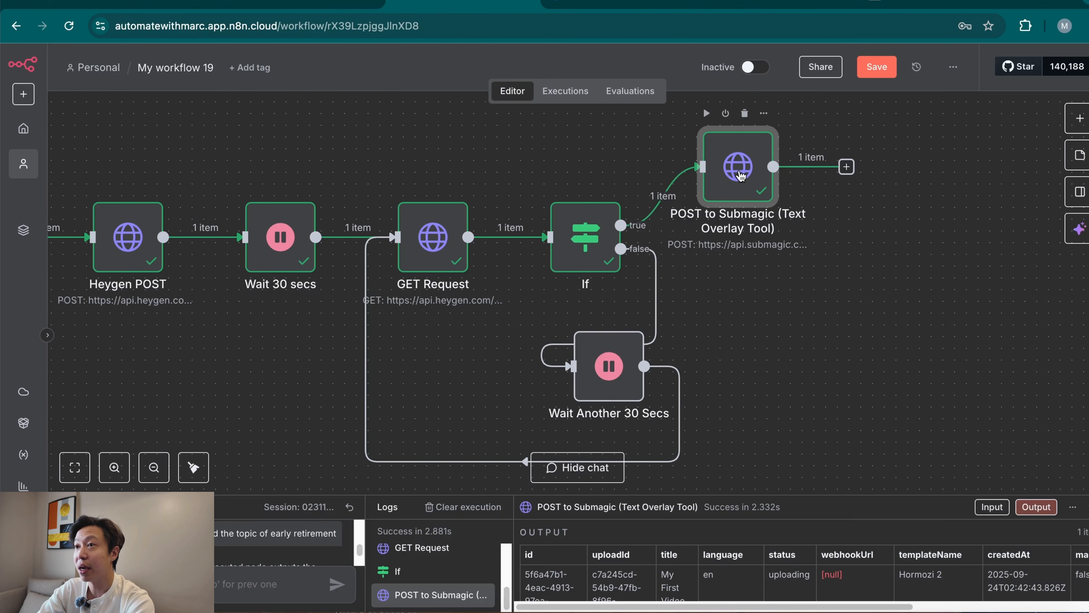
Move the POST to Submagic node to a new row below the OpenAI Chat Model node.
{"action": "left_click_drag", "start_coordinate": [734, 176], "coordinate": [176, 378]}
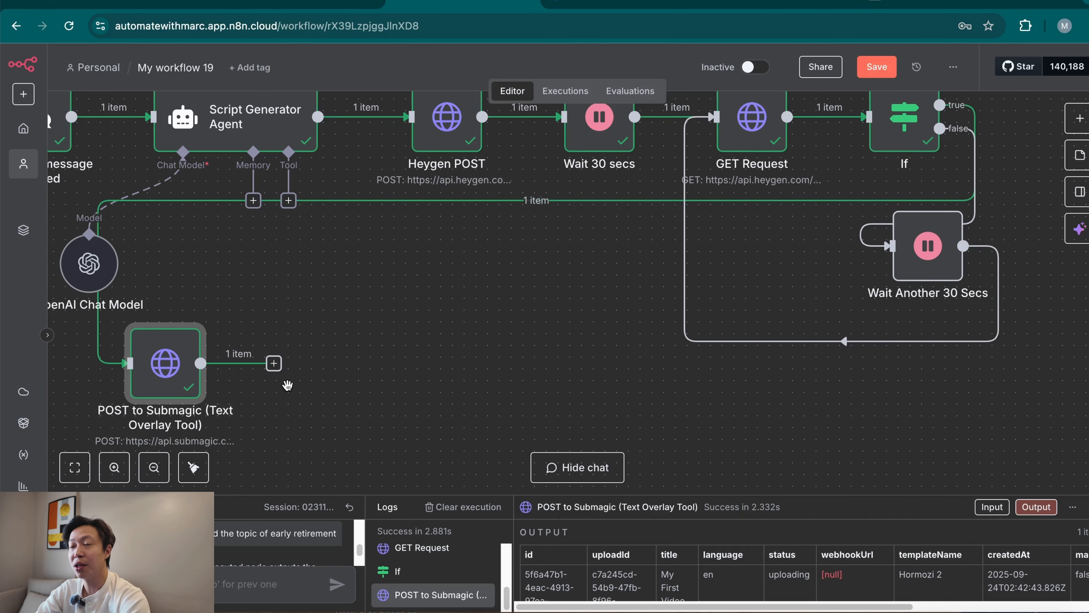
{"action": "scroll", "coordinate": [288, 383], "scroll_direction": "down", "scroll_amount": 2}
{"action": "scroll", "coordinate": [288, 383], "scroll_direction": "down", "scroll_amount": 2}
{"action": "scroll", "coordinate": [318, 356], "scroll_direction": "left", "scroll_amount": 3}
{"action": "left_click_drag", "start_coordinate": [299, 327], "coordinate": [219, 364]}
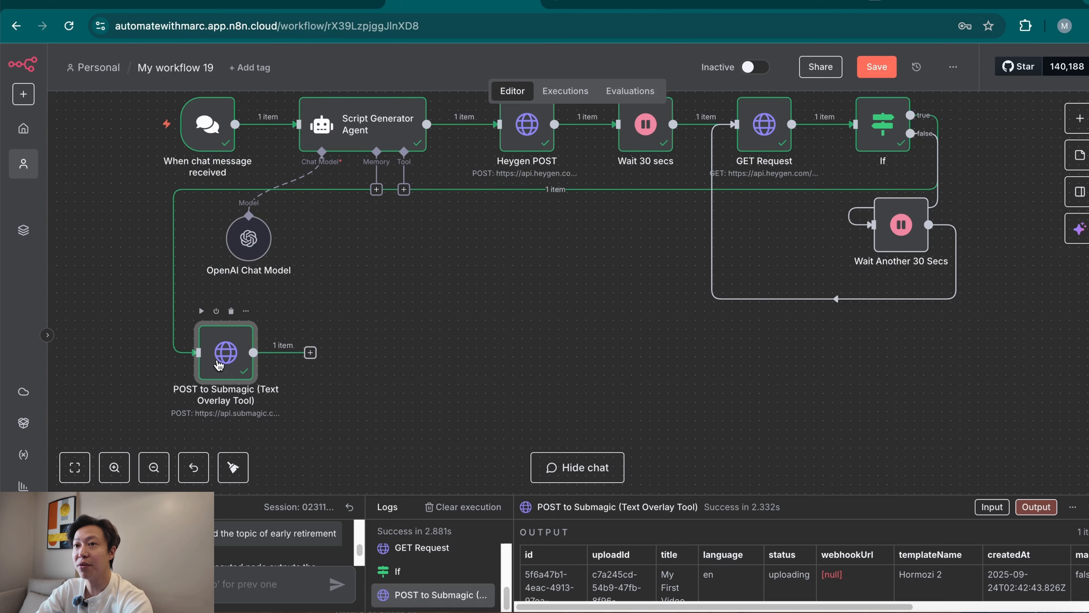
Add a Wait node after POST to Submagic, rename it Wait 15 secs, and set its wait amount to 15 seconds.
{"action": "left_click", "coordinate": [310, 353]}
{"action": "type", "text": "wait"}
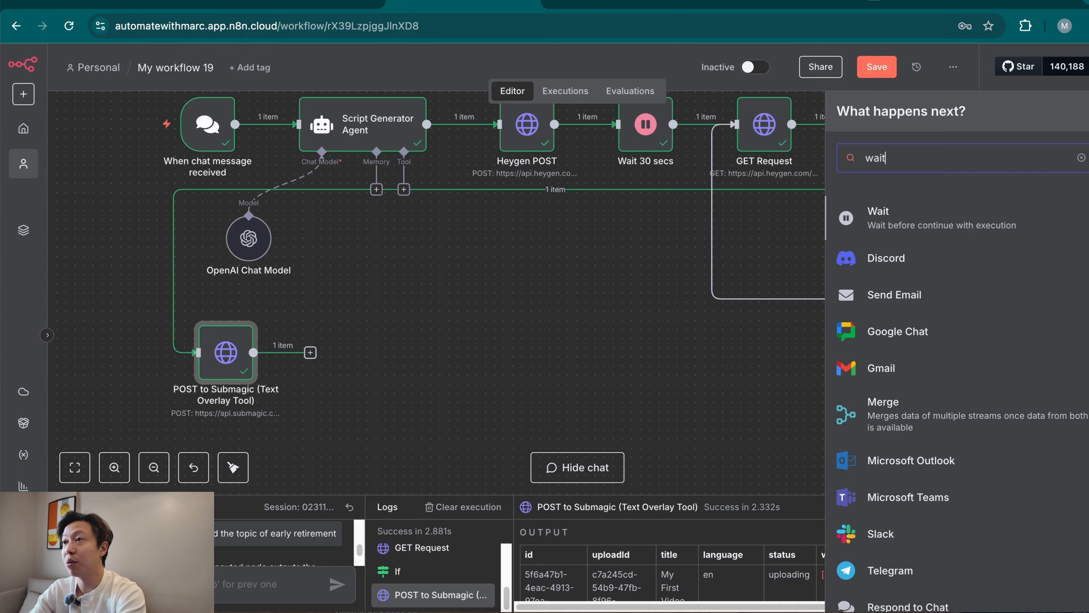
{"action": "left_click", "coordinate": [931, 224]}
{"action": "left_click", "coordinate": [309, 88]}
{"action": "left_click", "coordinate": [309, 88]}
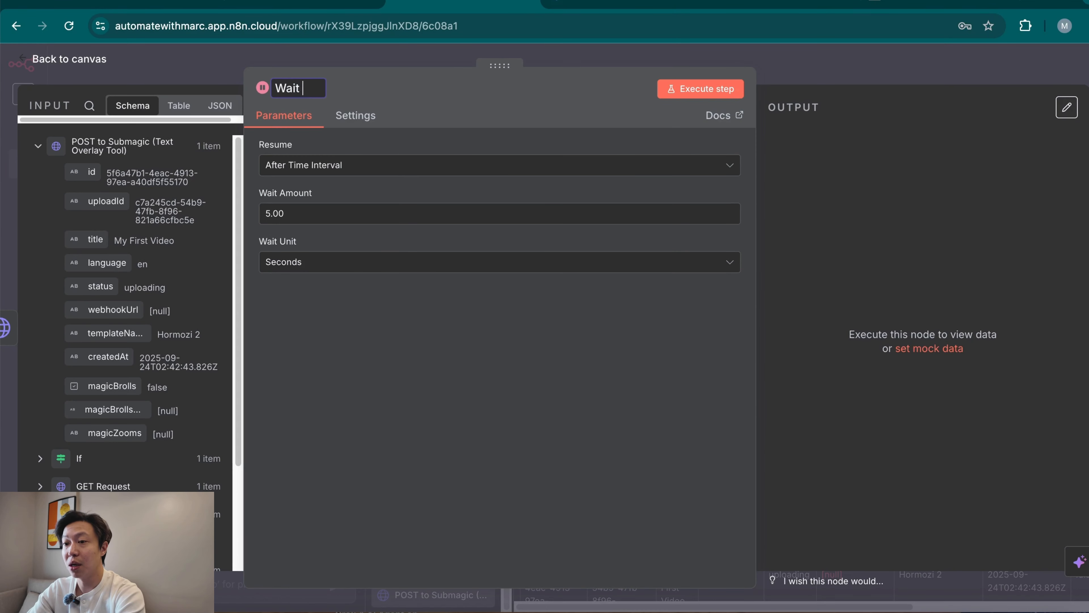
{"action": "type", "text": "15 secs"}
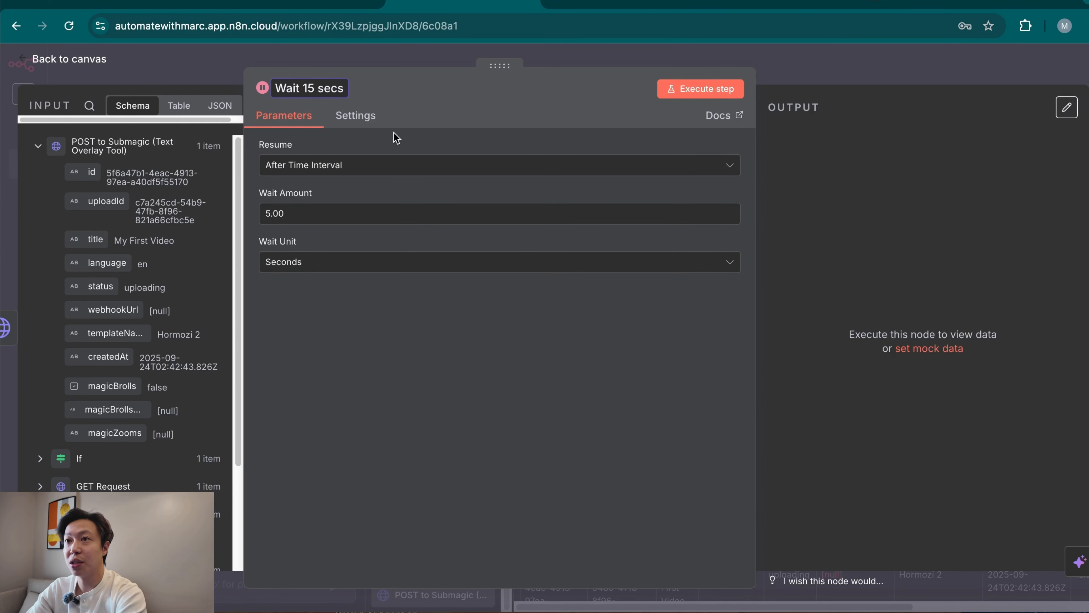
{"action": "left_click", "coordinate": [266, 214]}
{"action": "type", "text": "1"}
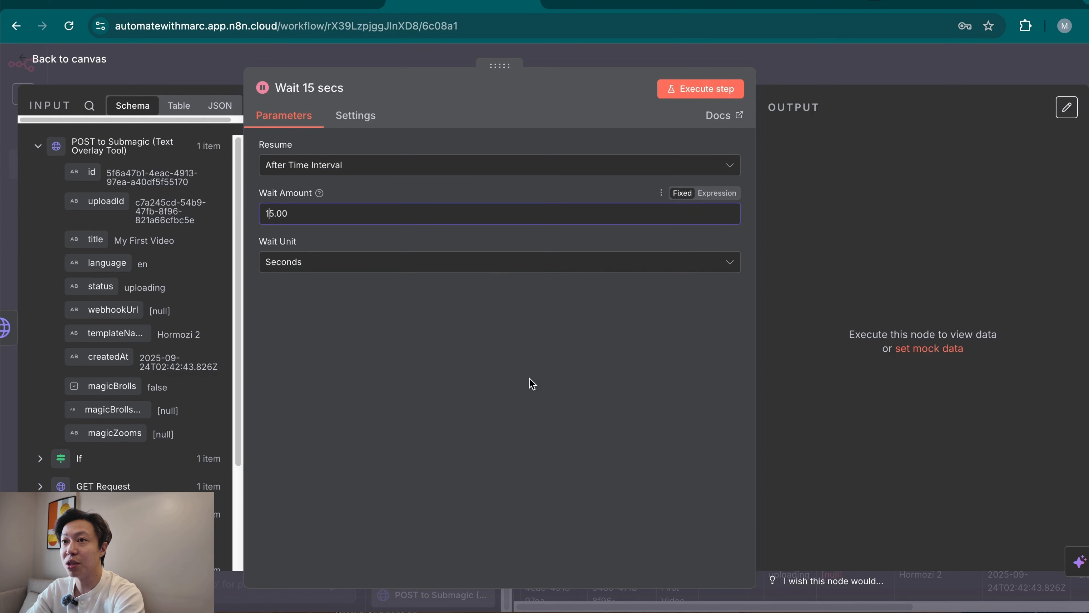
{"action": "left_click", "coordinate": [848, 68]}
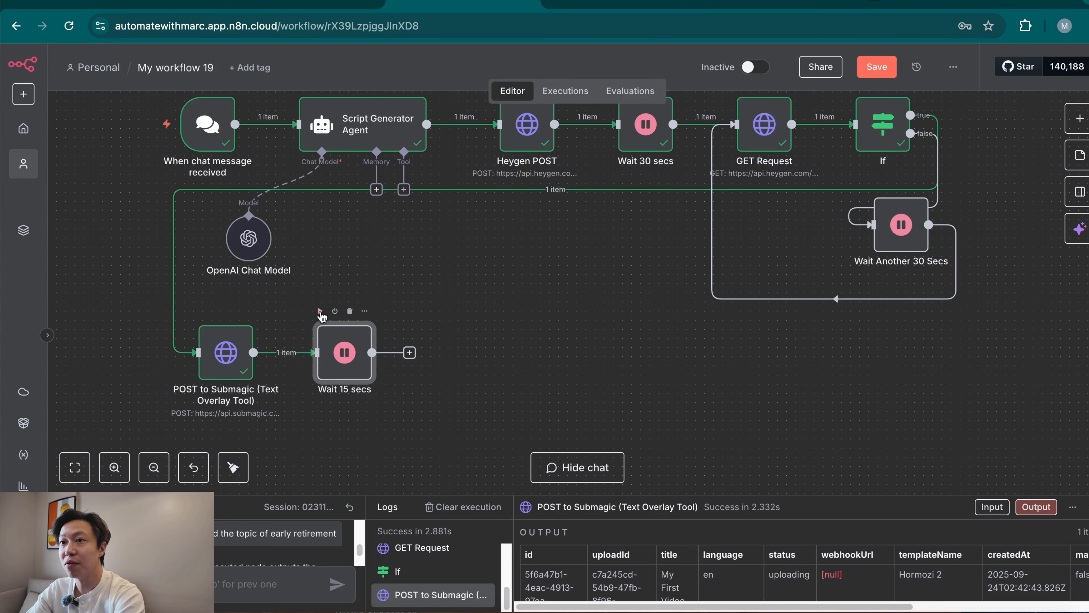
Execute Wait 15 secs and add an HTTP Request node after it named GET Request of image with overlaid texts.
{"action": "left_click", "coordinate": [320, 311]}
{"action": "key", "text": "Tab"}
{"action": "type", "text": "ht"}
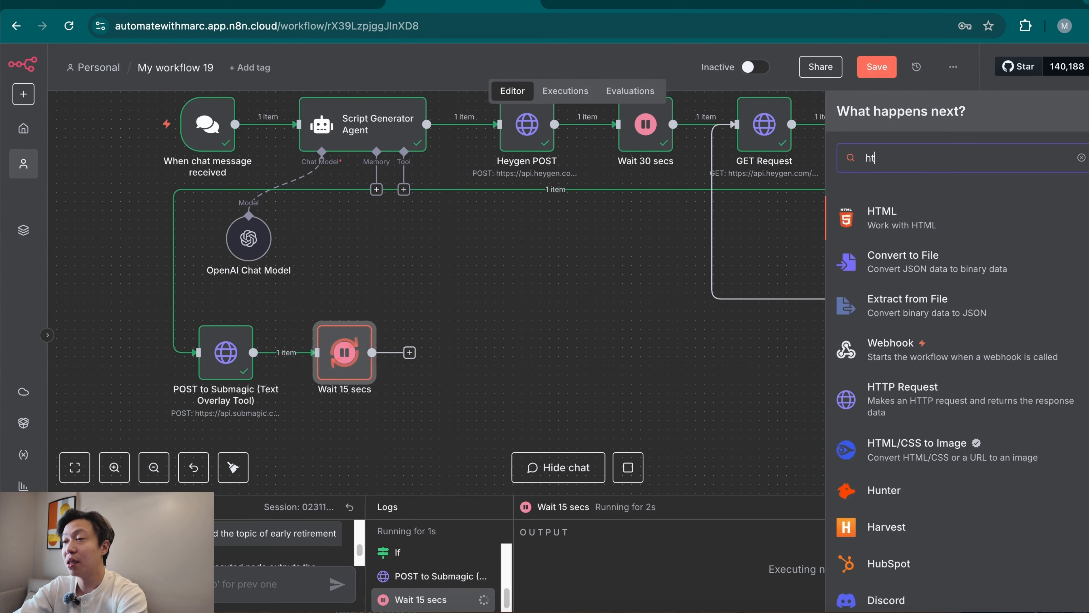
{"action": "type", "text": "tp"}
{"action": "left_click", "coordinate": [986, 228]}
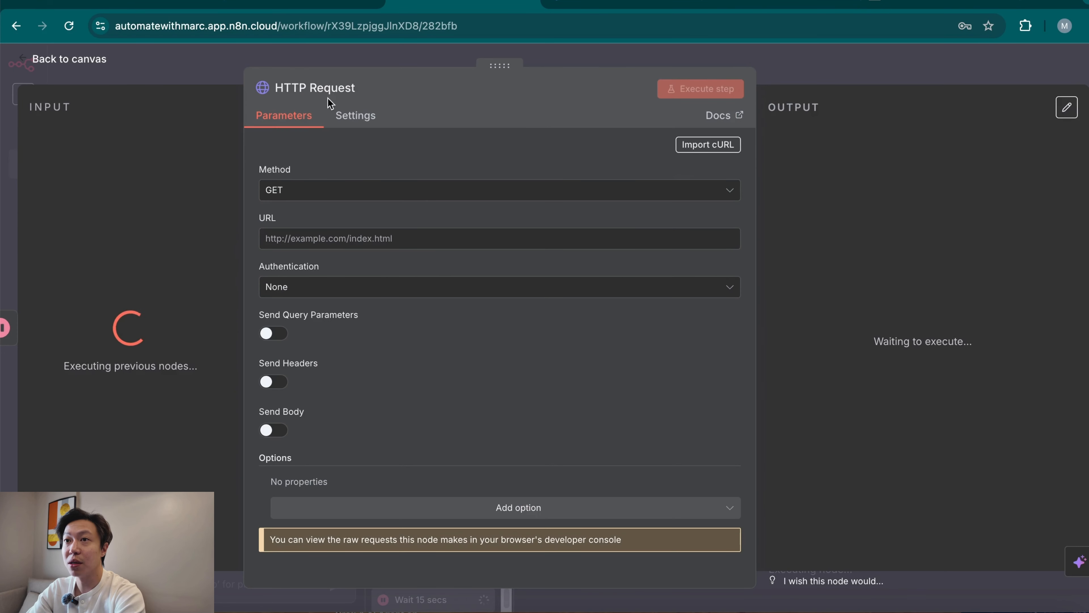
{"action": "left_click", "coordinate": [328, 89]}
{"action": "type", "text": "GET"}
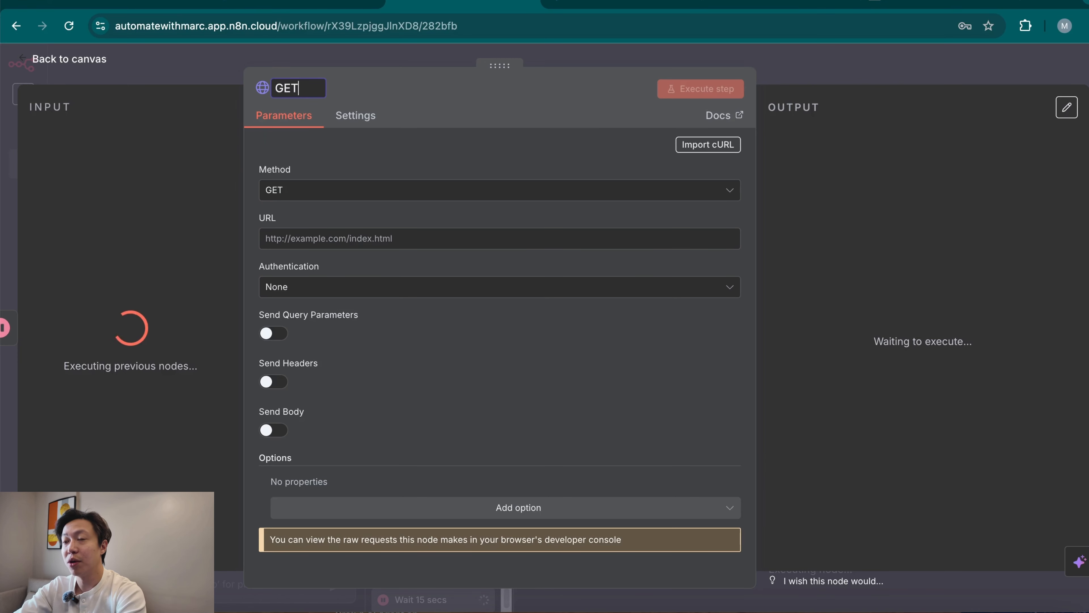
{"action": "type", "text": " Re"}
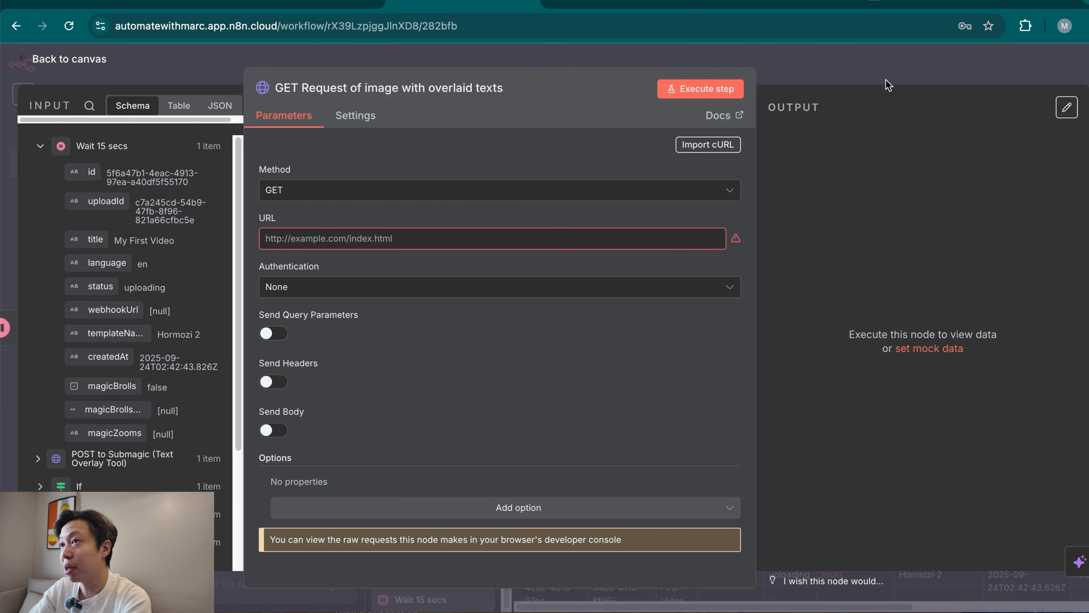
{"action": "left_click", "coordinate": [932, 80]}
Add an If node with default settings after GET Request of image with overlaid texts.
{"action": "left_click", "coordinate": [528, 353]}
{"action": "type", "text": "if"}
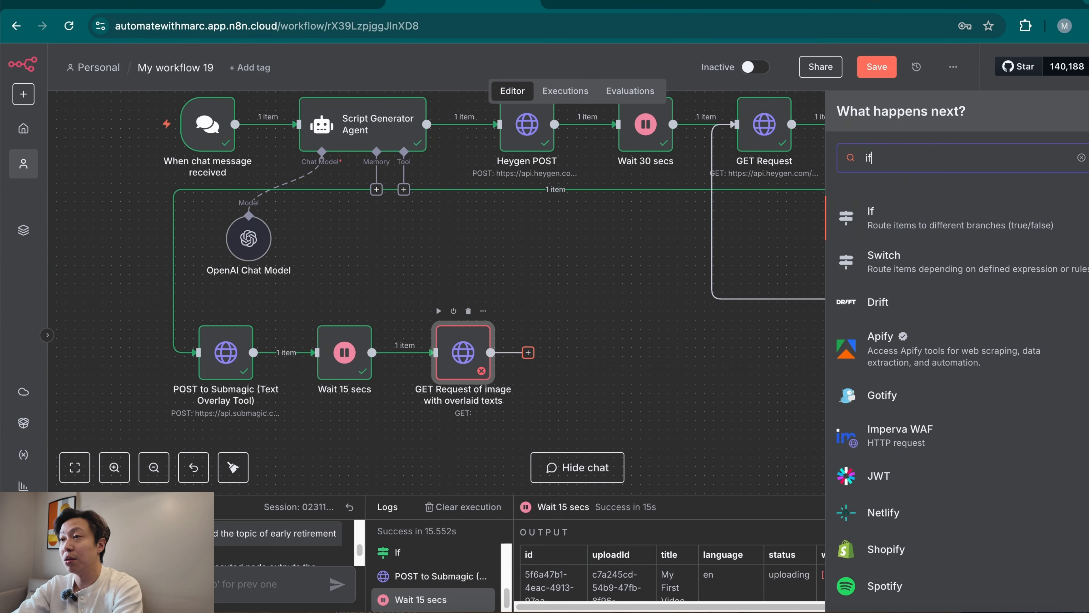
{"action": "key", "text": "Return"}
{"action": "key", "text": "Escape"}
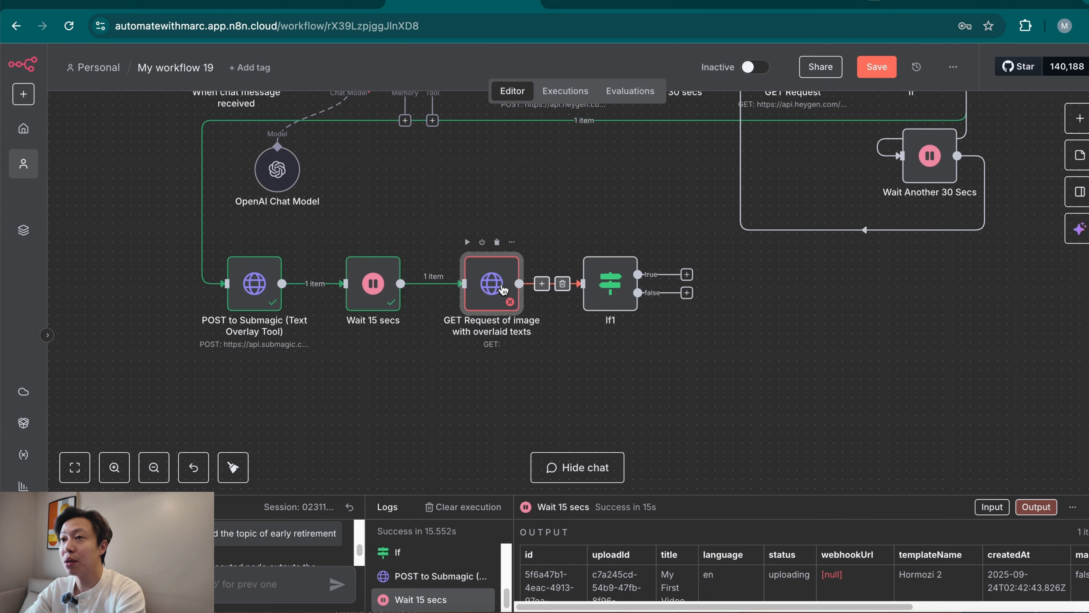
Import the cURL example of Submagic's Get Project API reference into the GET Request of image with overlaid texts node.
{"action": "double_click", "coordinate": [503, 290]}
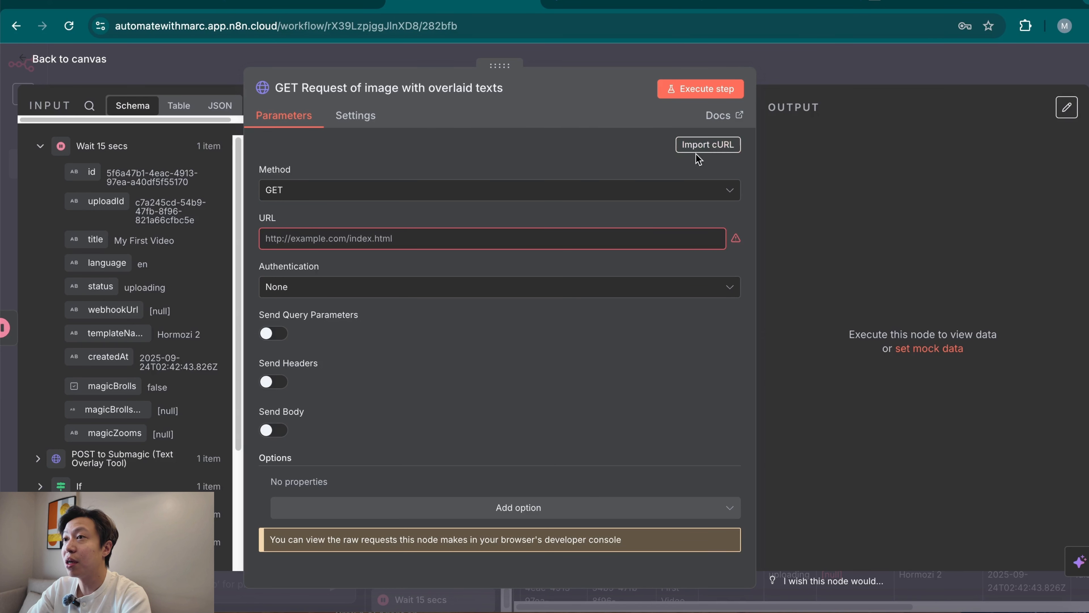
{"action": "left_click", "coordinate": [707, 146]}
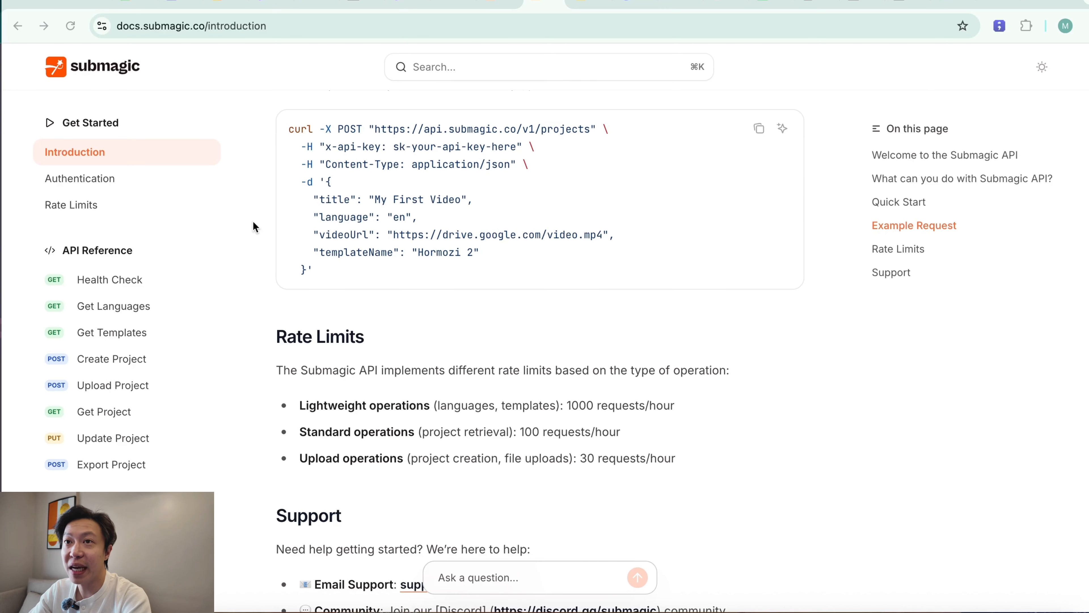
{"action": "left_click", "coordinate": [103, 415]}
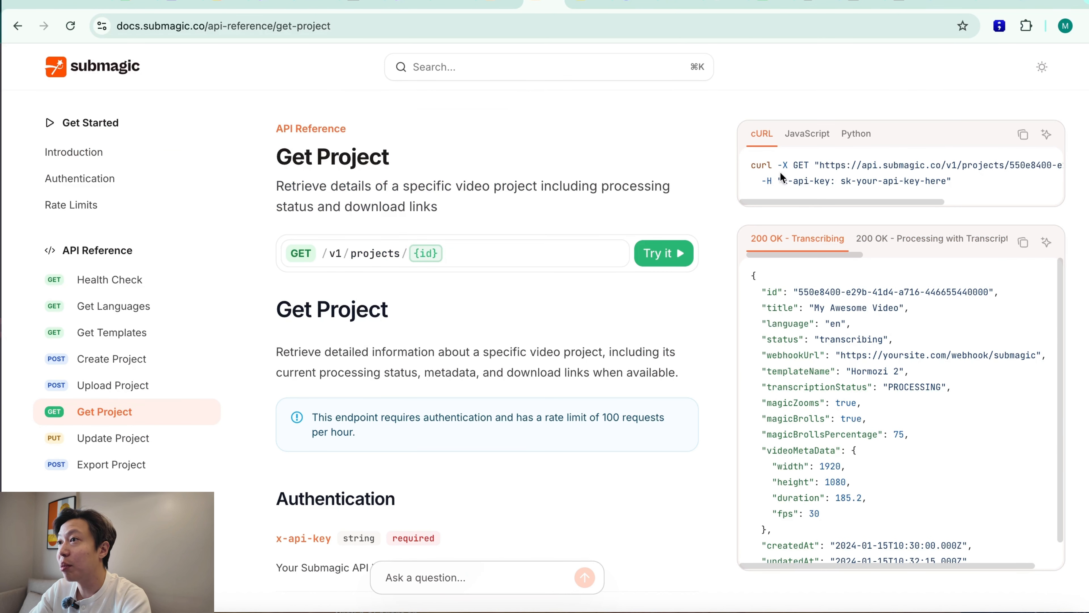
{"action": "left_click", "coordinate": [1024, 136]}
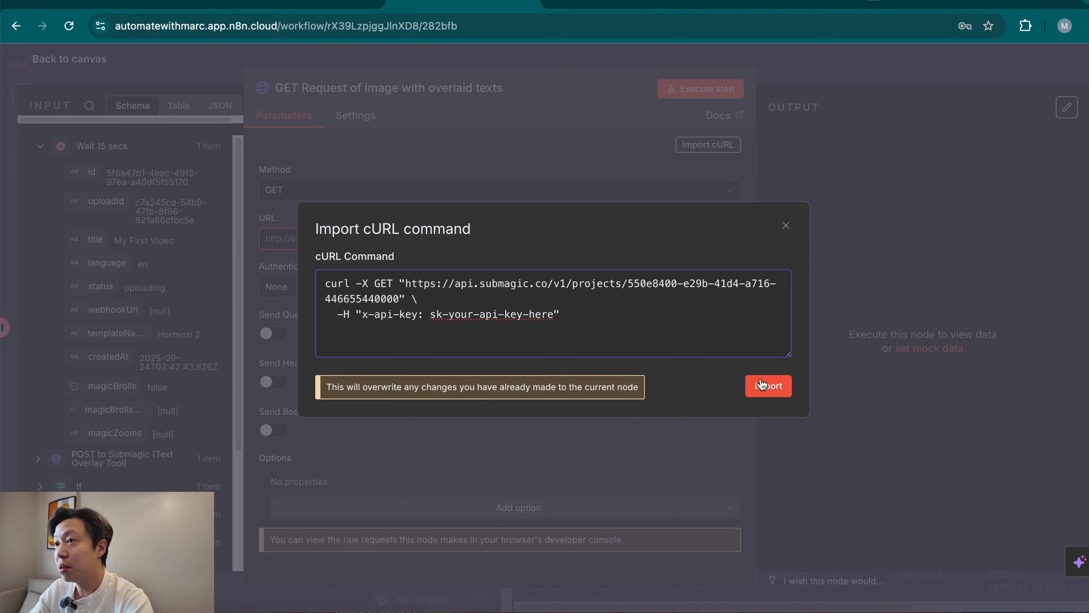
{"action": "left_click", "coordinate": [762, 386]}
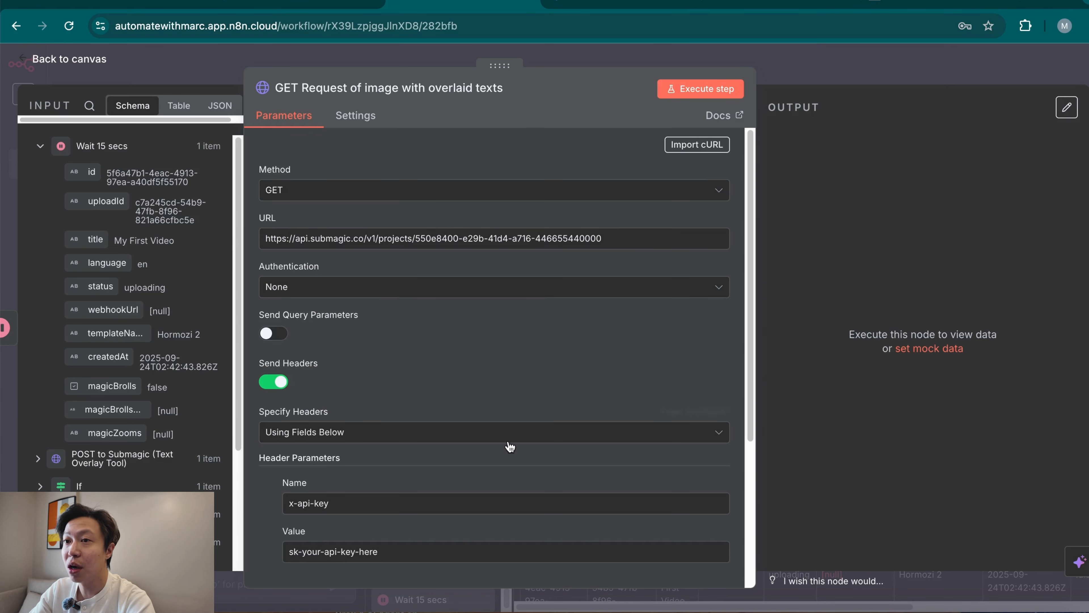
Set the request's authentication to Generic Credential Type with Header Auth using Submagic Demo, and turn off Send Headers.
{"action": "left_click", "coordinate": [425, 296]}
{"action": "left_click", "coordinate": [425, 386]}
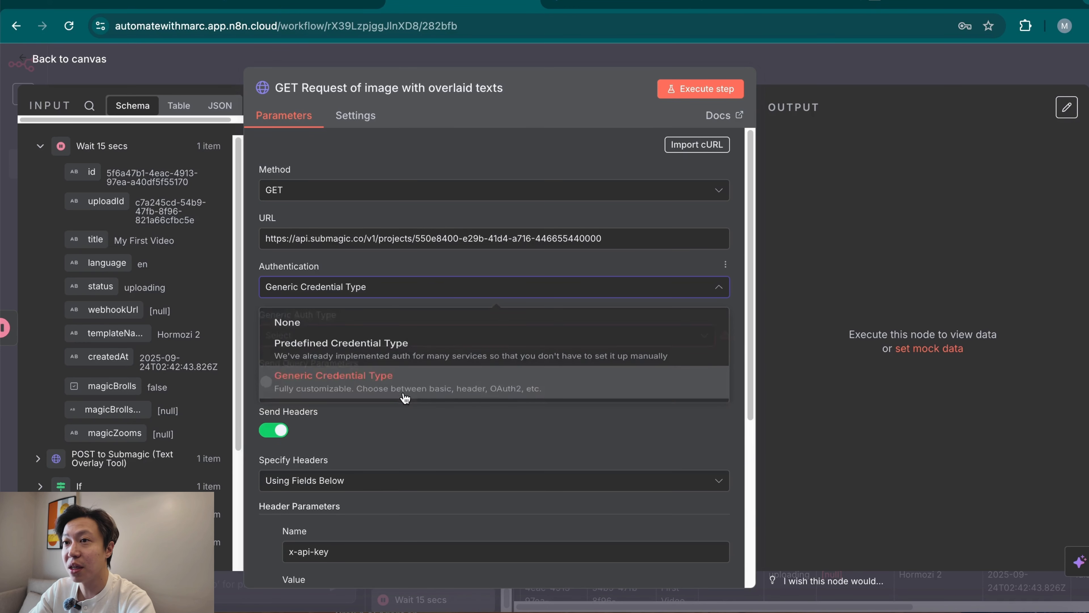
{"action": "left_click", "coordinate": [399, 341]}
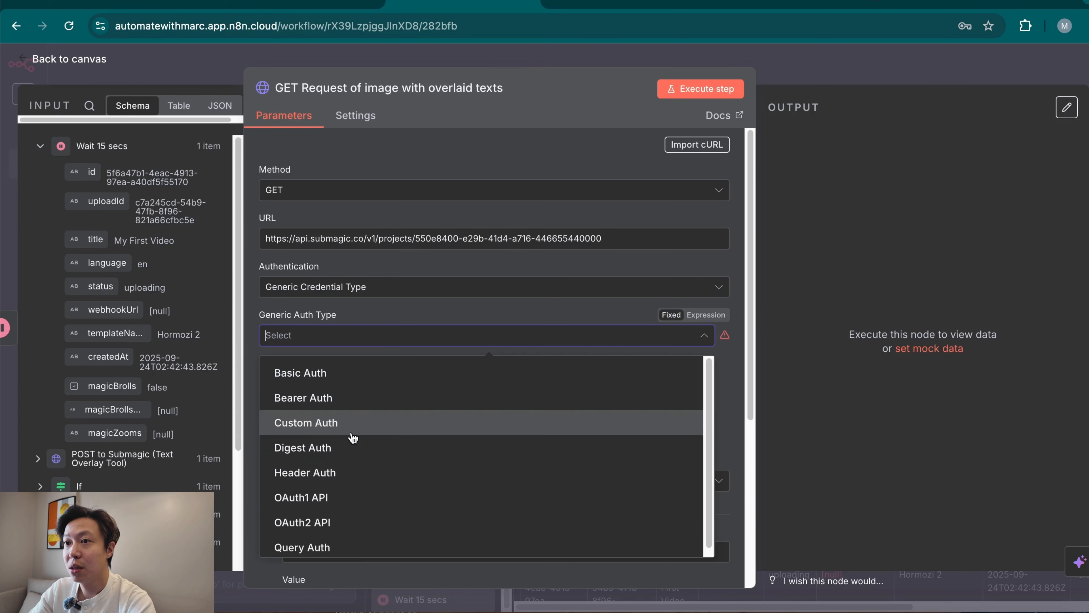
{"action": "left_click", "coordinate": [347, 472]}
{"action": "left_click", "coordinate": [399, 387]}
{"action": "left_click", "coordinate": [395, 335]}
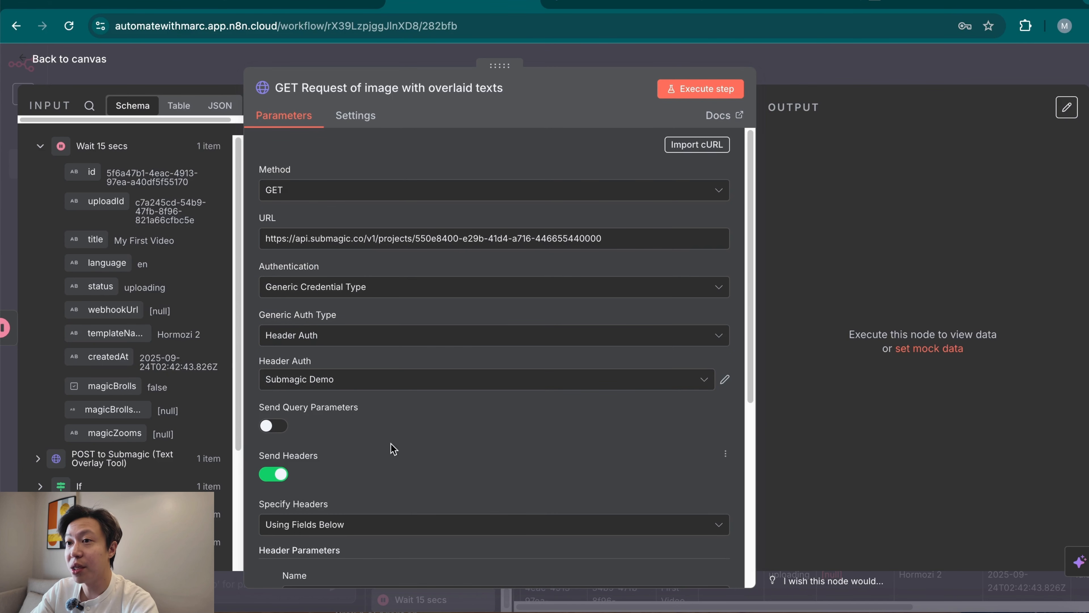
{"action": "scroll", "coordinate": [412, 457], "scroll_direction": "down", "scroll_amount": 3}
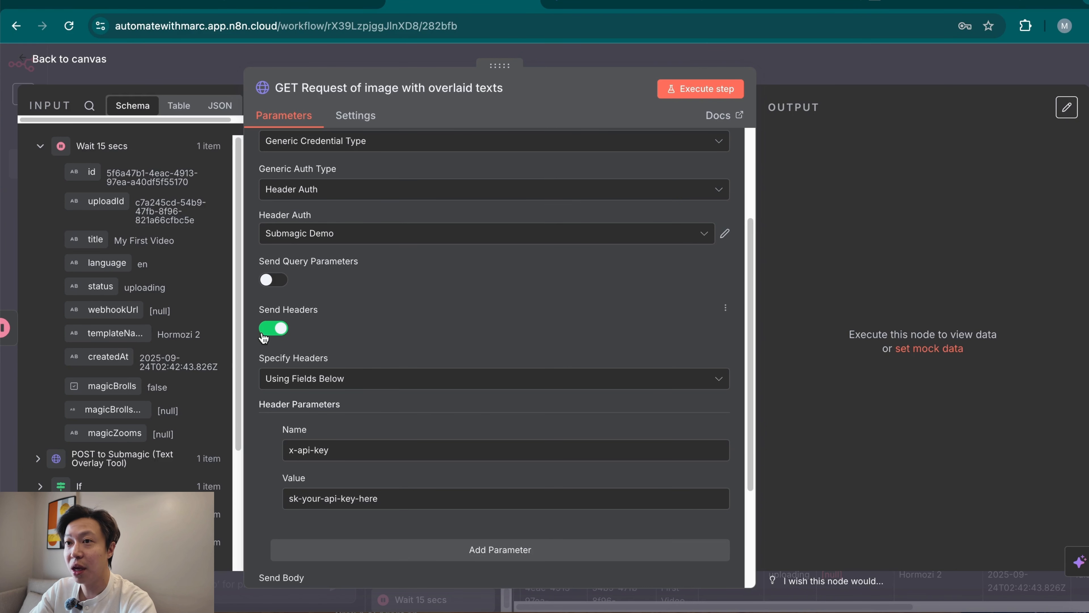
{"action": "left_click", "coordinate": [274, 329]}
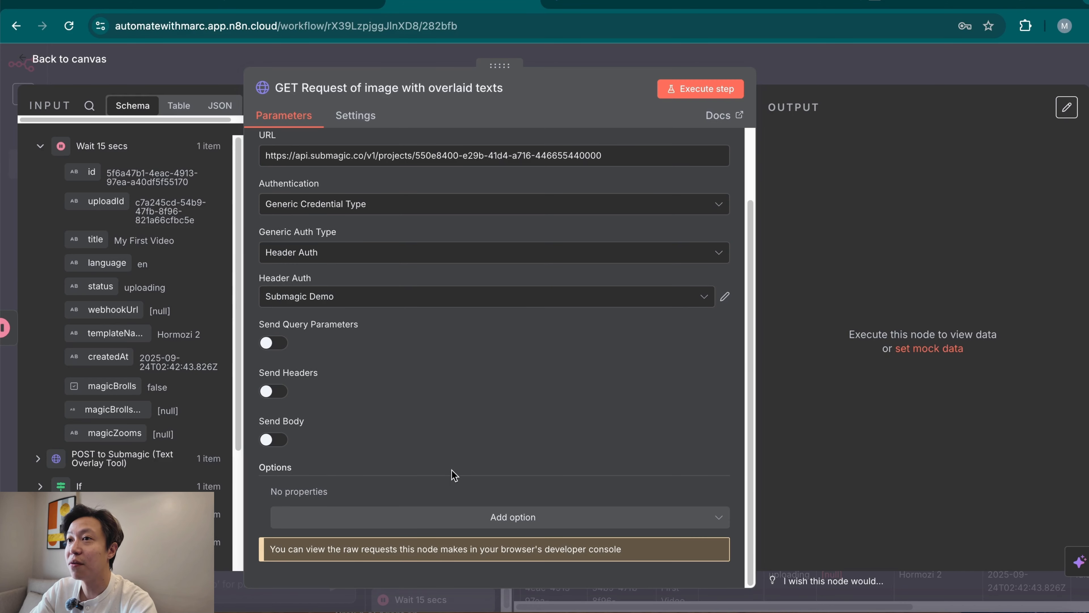
Replace the sample project ID in the URL with the {{ $json.id }} expression from Wait 15 secs and execute the node.
{"action": "scroll", "coordinate": [451, 470], "scroll_direction": "up", "scroll_amount": 2}
{"action": "left_click", "coordinate": [641, 237]}
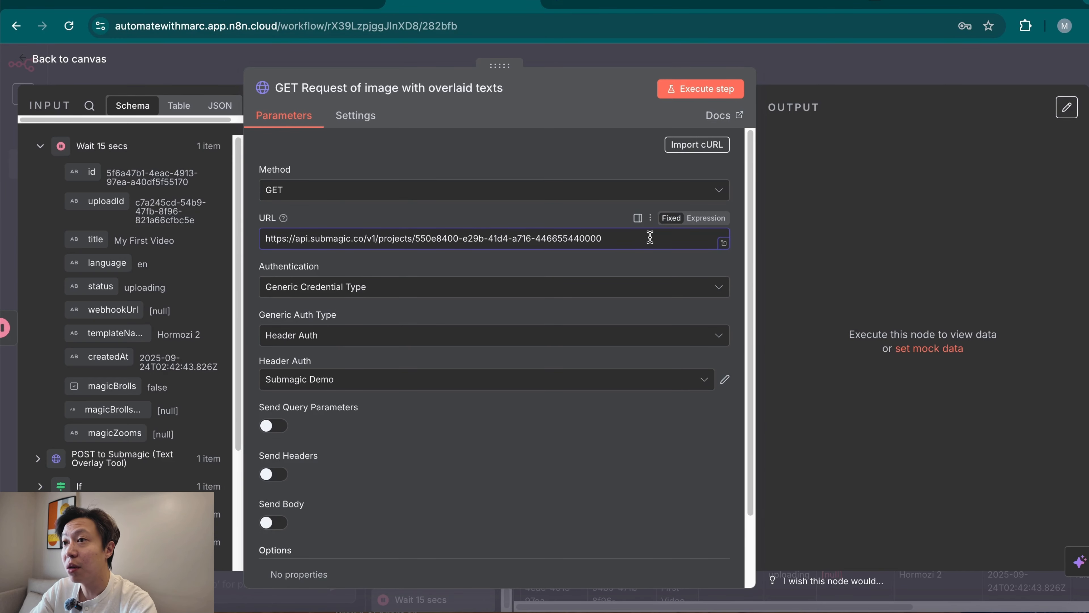
{"action": "left_click_drag", "start_coordinate": [650, 237], "coordinate": [419, 237]}
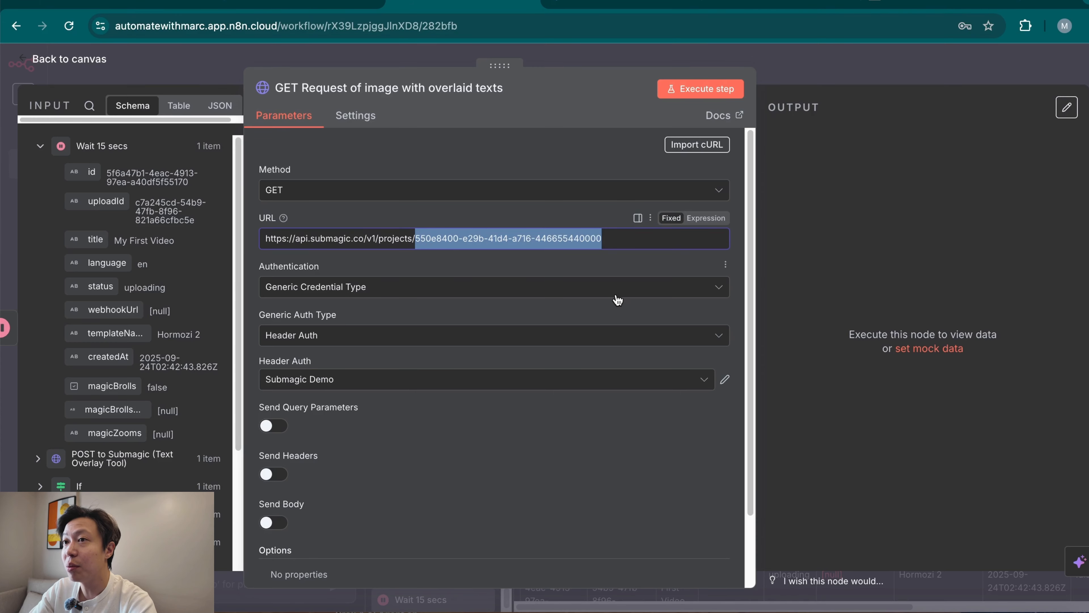
{"action": "key", "text": "BackSpace"}
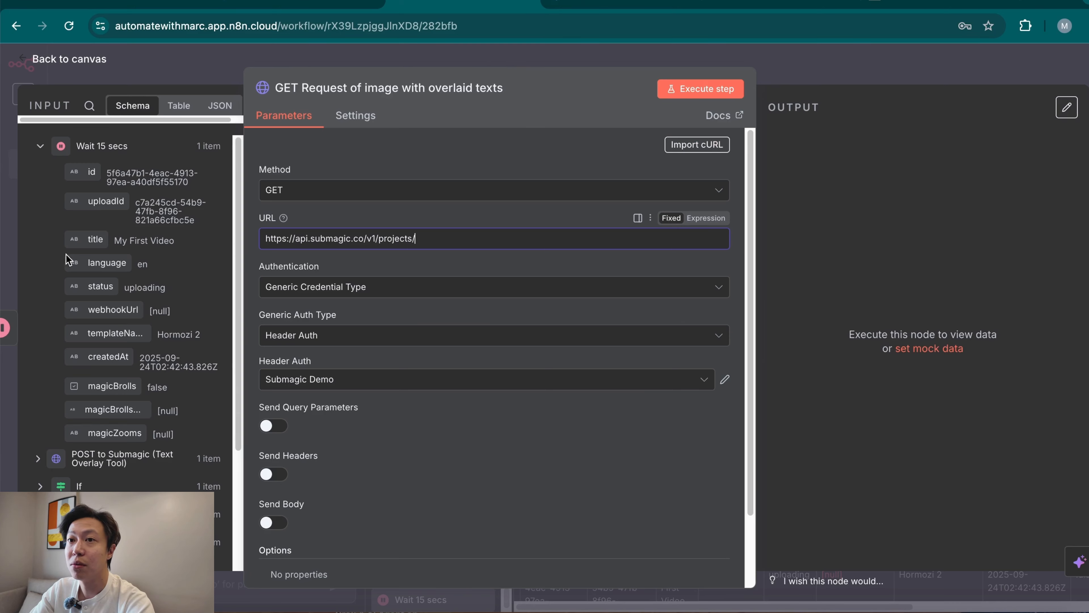
{"action": "left_click_drag", "start_coordinate": [88, 172], "coordinate": [506, 238]}
{"action": "left_click", "coordinate": [706, 218]}
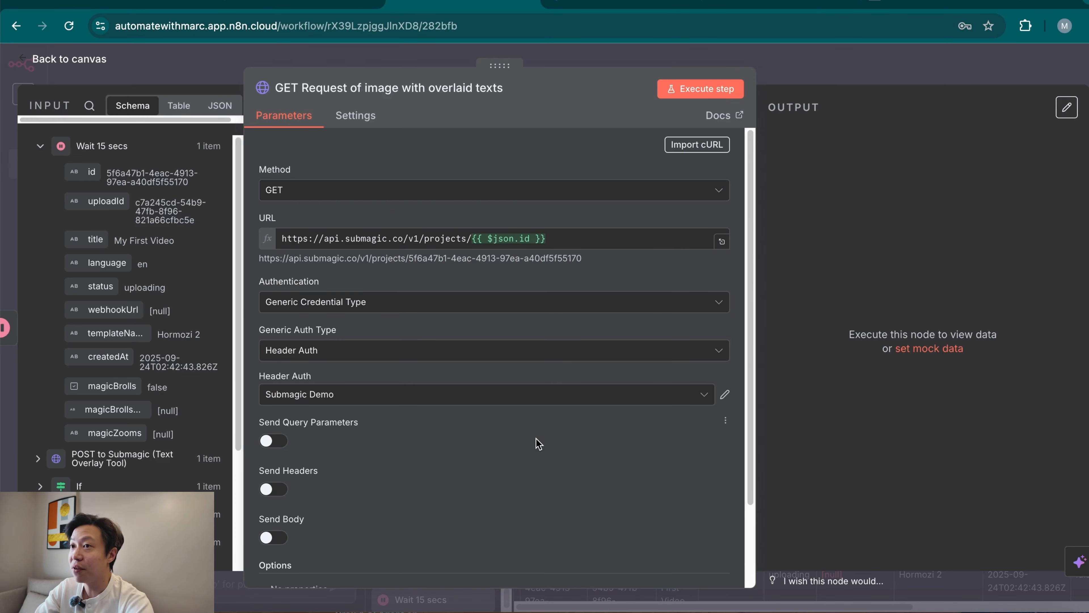
{"action": "left_click", "coordinate": [691, 90]}
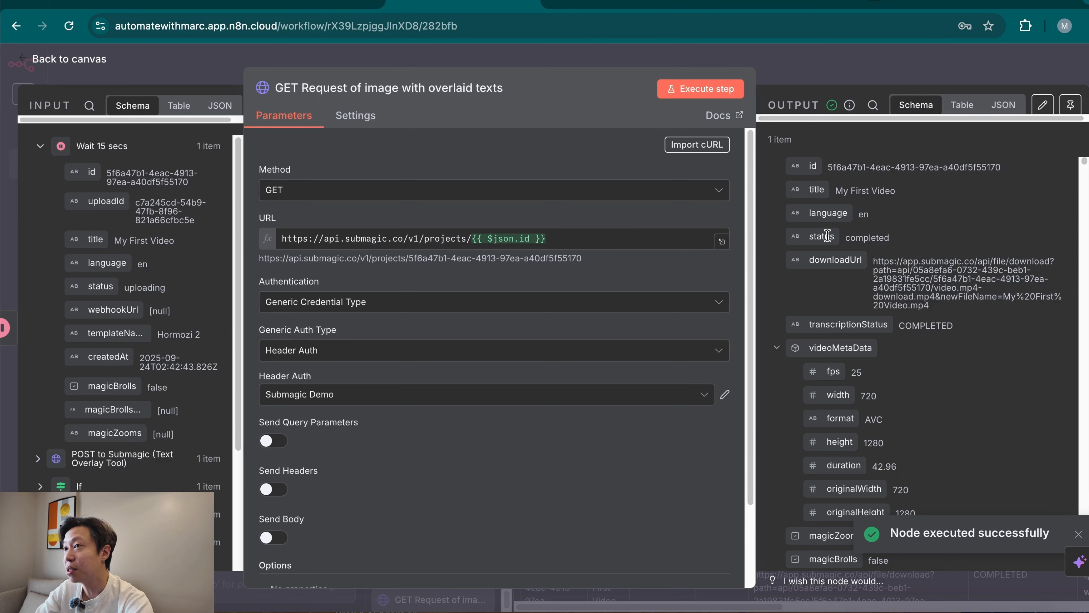
{"action": "double_click", "coordinate": [856, 237]}
{"action": "left_click", "coordinate": [819, 71]}
Add an If node after GET Request of image with overlaid texts, with the condition {{ $json.status }} is equal to completed.
{"action": "scroll", "coordinate": [800, 354], "scroll_direction": "right", "scroll_amount": 3}
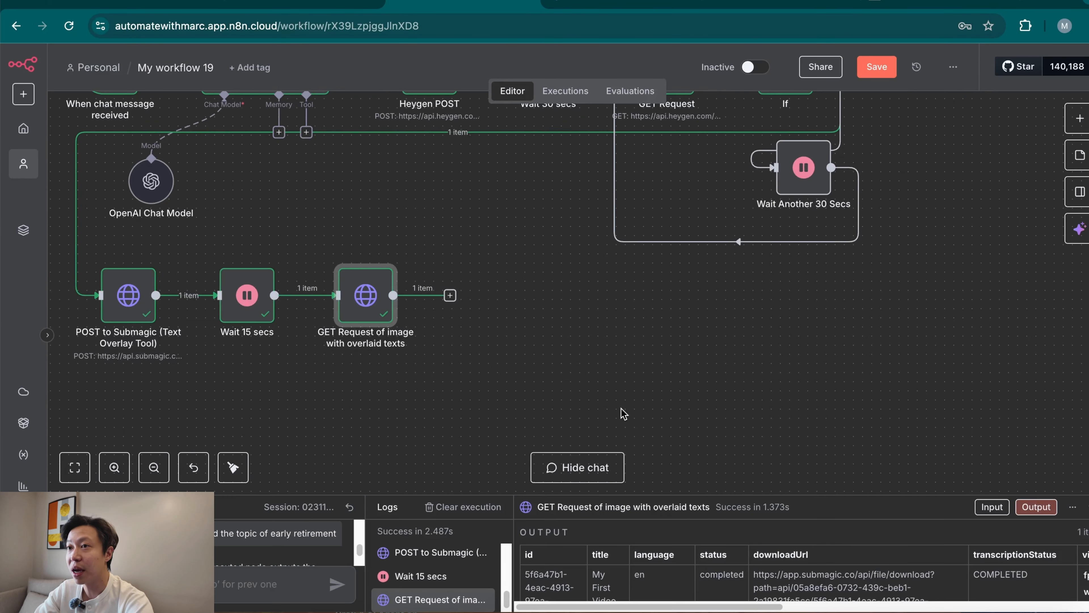
{"action": "left_click", "coordinate": [449, 295]}
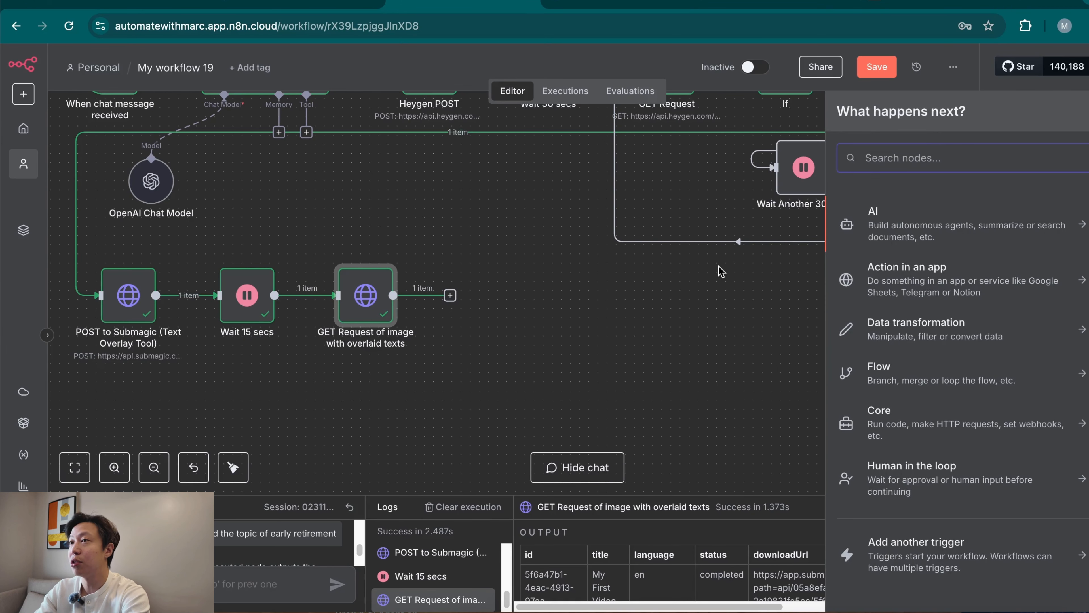
{"action": "type", "text": "if"}
{"action": "left_click", "coordinate": [886, 228]}
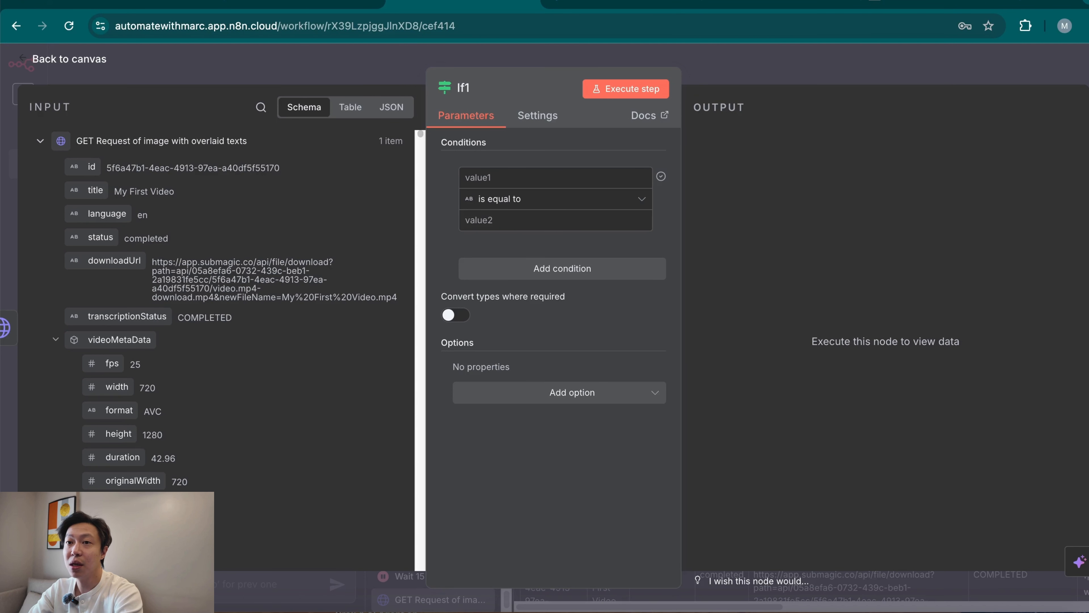
{"action": "left_click_drag", "start_coordinate": [92, 241], "coordinate": [500, 177]}
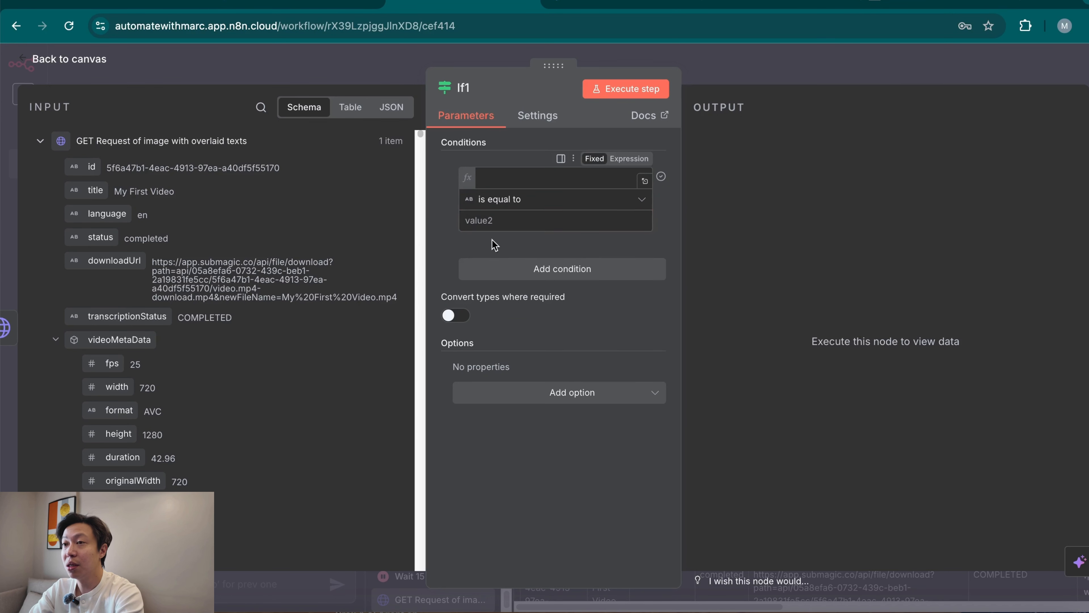
{"action": "left_click", "coordinate": [534, 220]}
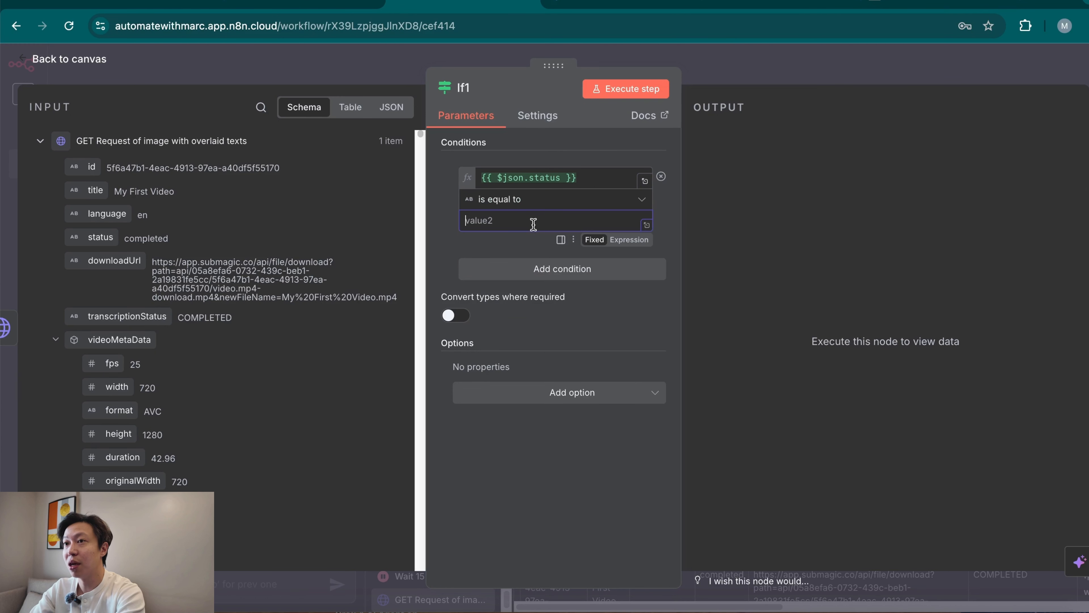
{"action": "type", "text": "com"}
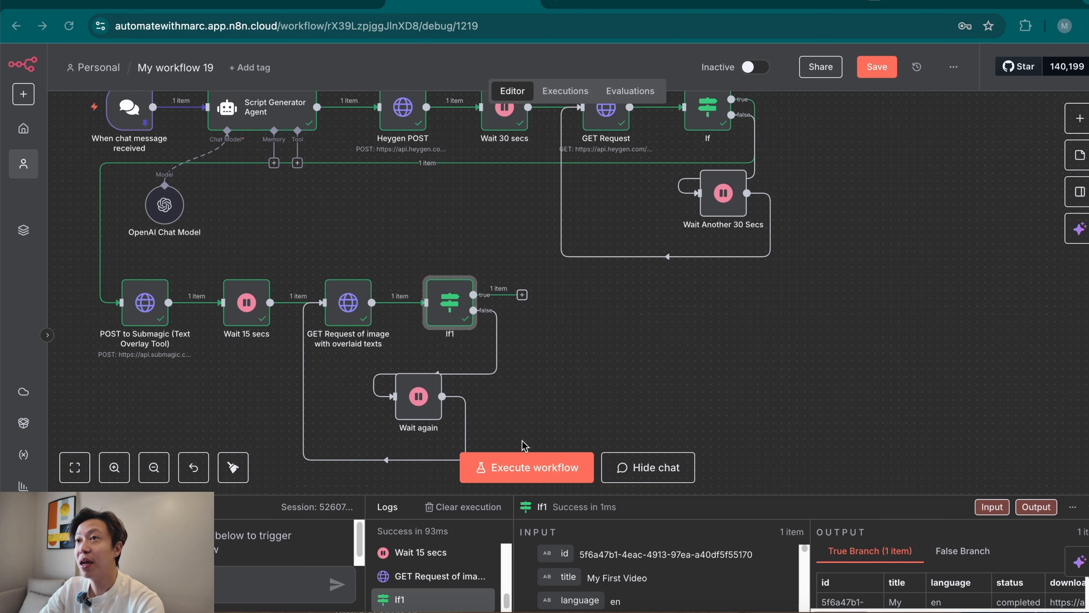
{"action": "double_click", "coordinate": [446, 318]}
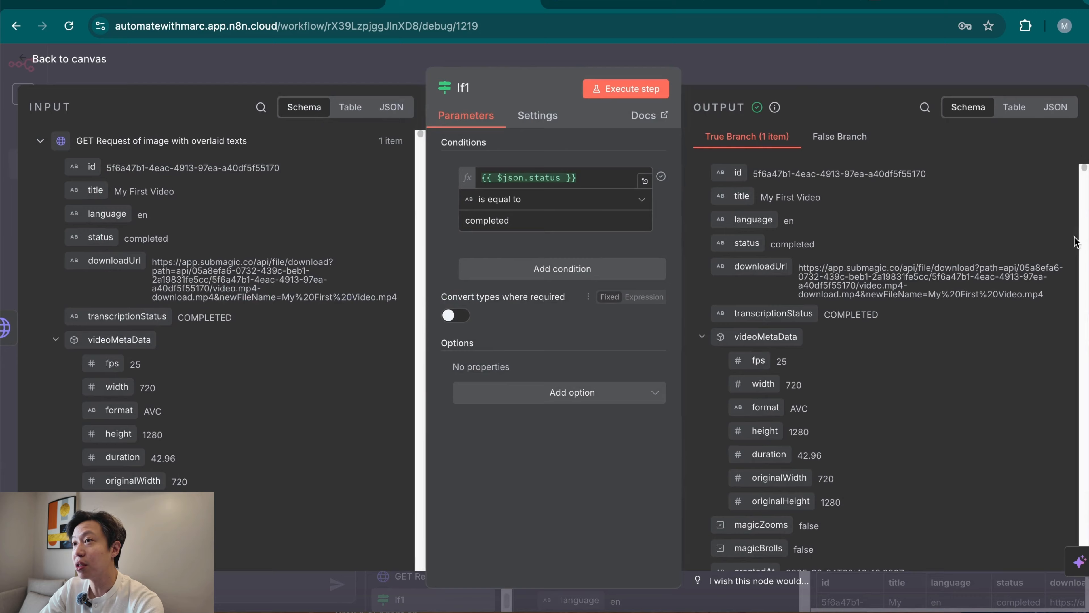
{"action": "left_click", "coordinate": [849, 74]}
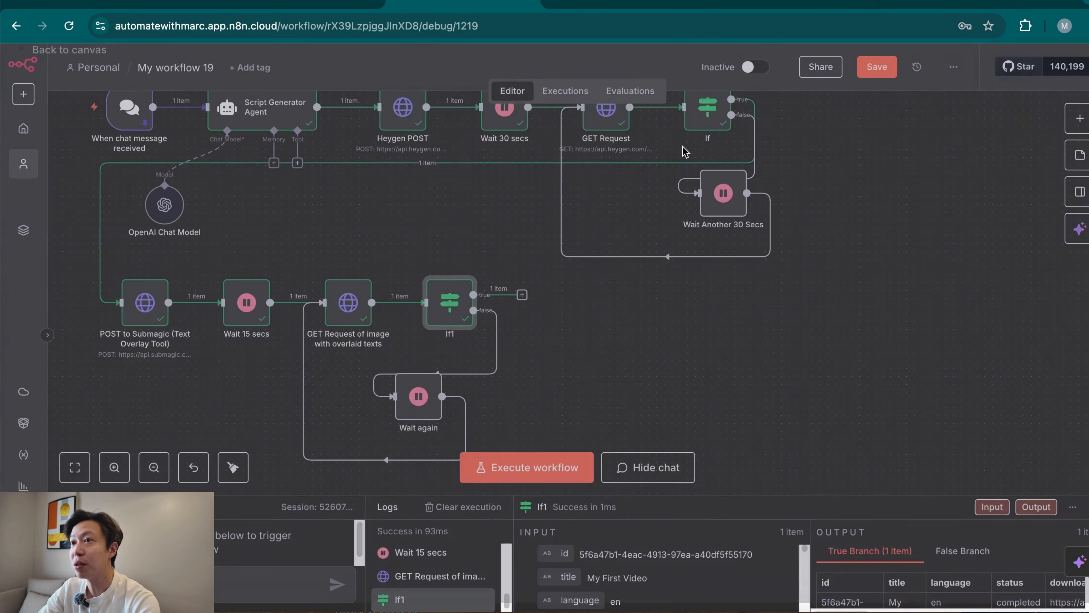
Add a Blotato Upload media node on If1's true branch and place it slightly lower on the canvas.
{"action": "left_click", "coordinate": [522, 295]}
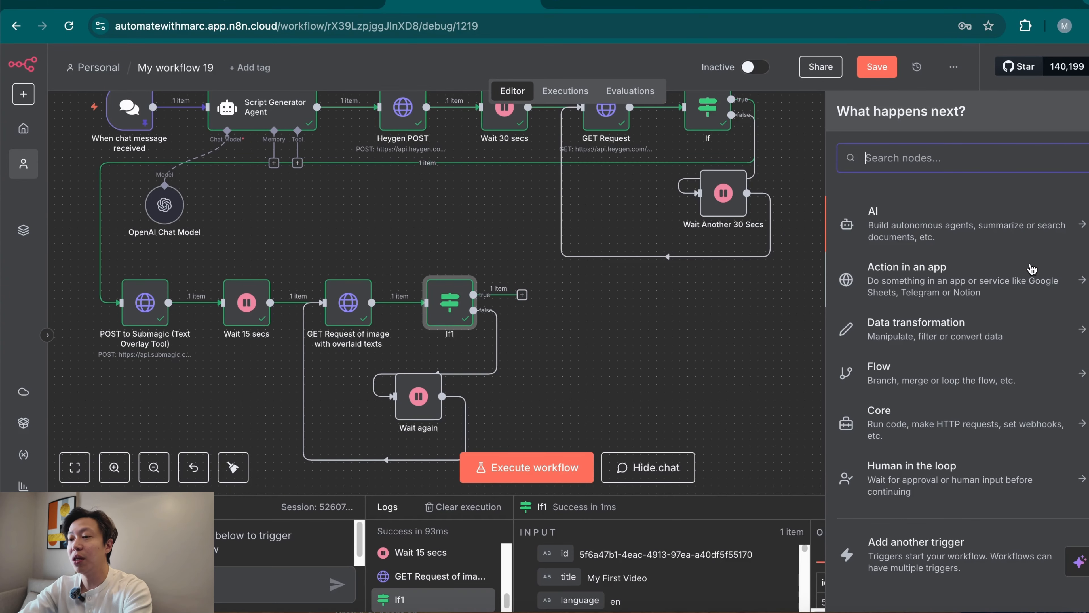
{"action": "type", "text": "blo"}
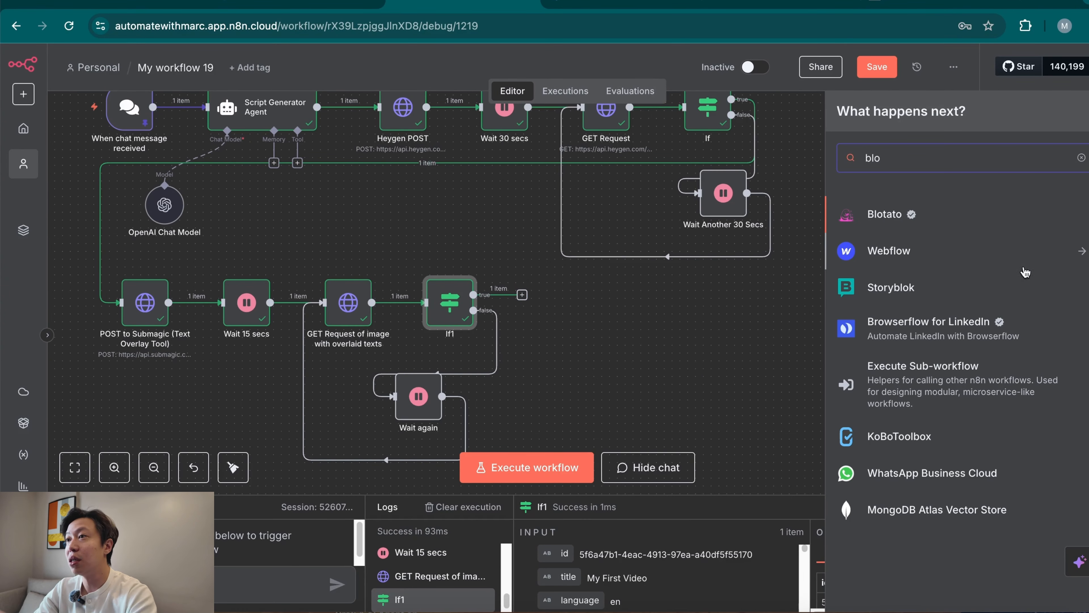
{"action": "left_click", "coordinate": [968, 219]}
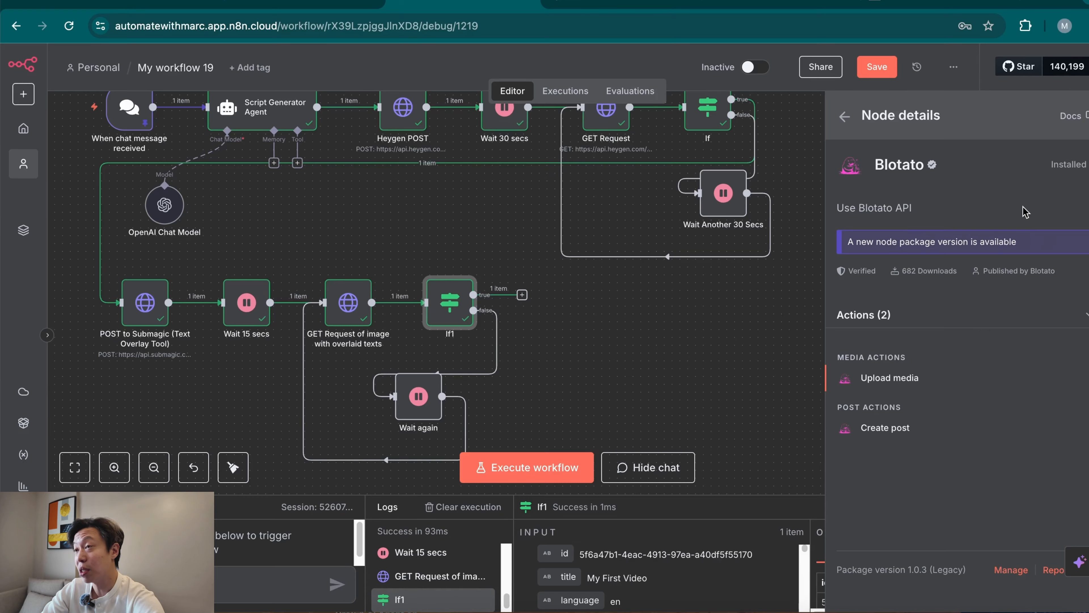
{"action": "left_click", "coordinate": [906, 383]}
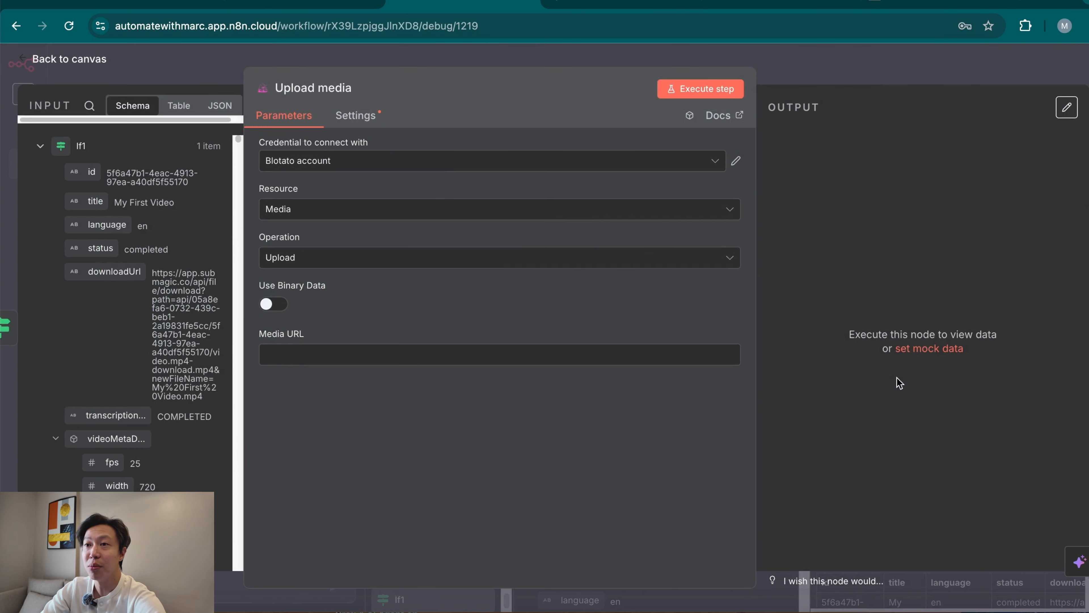
{"action": "left_click", "coordinate": [865, 74]}
{"action": "left_click_drag", "start_coordinate": [564, 265], "coordinate": [570, 318]}
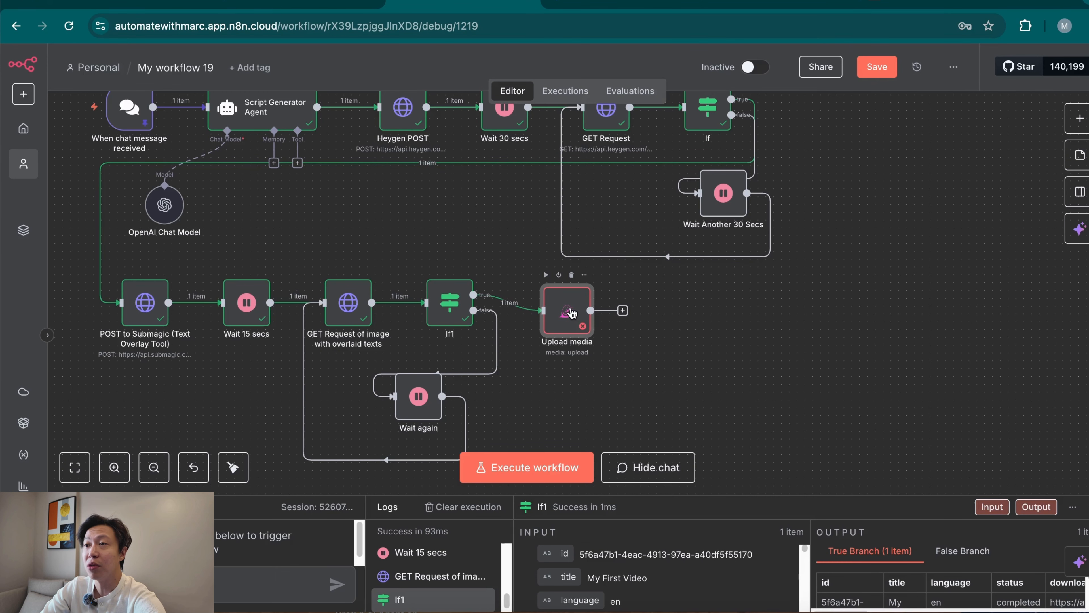
Set Upload media's Media URL to the {{ $json.downloadUrl }} expression from If1 and execute the node.
{"action": "double_click", "coordinate": [571, 317]}
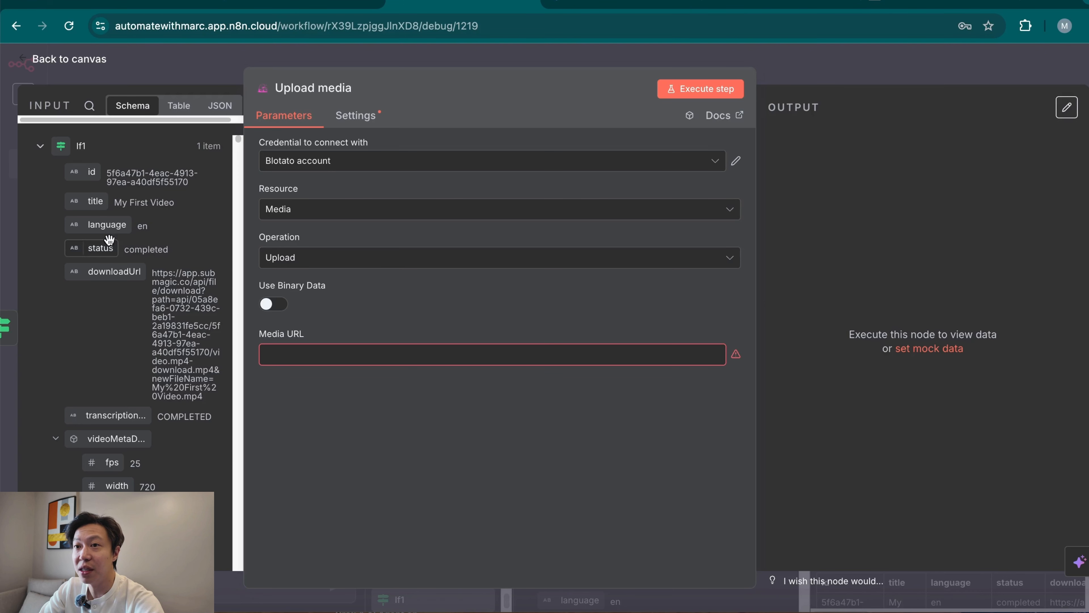
{"action": "left_click_drag", "start_coordinate": [103, 269], "coordinate": [343, 355]}
{"action": "left_click", "coordinate": [329, 539]}
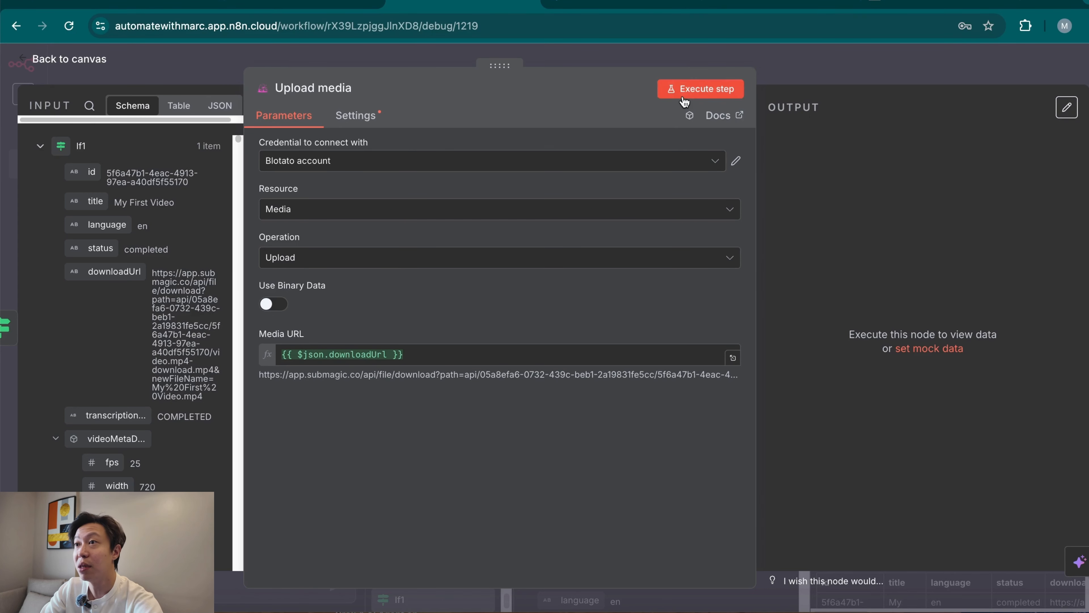
{"action": "left_click", "coordinate": [699, 95]}
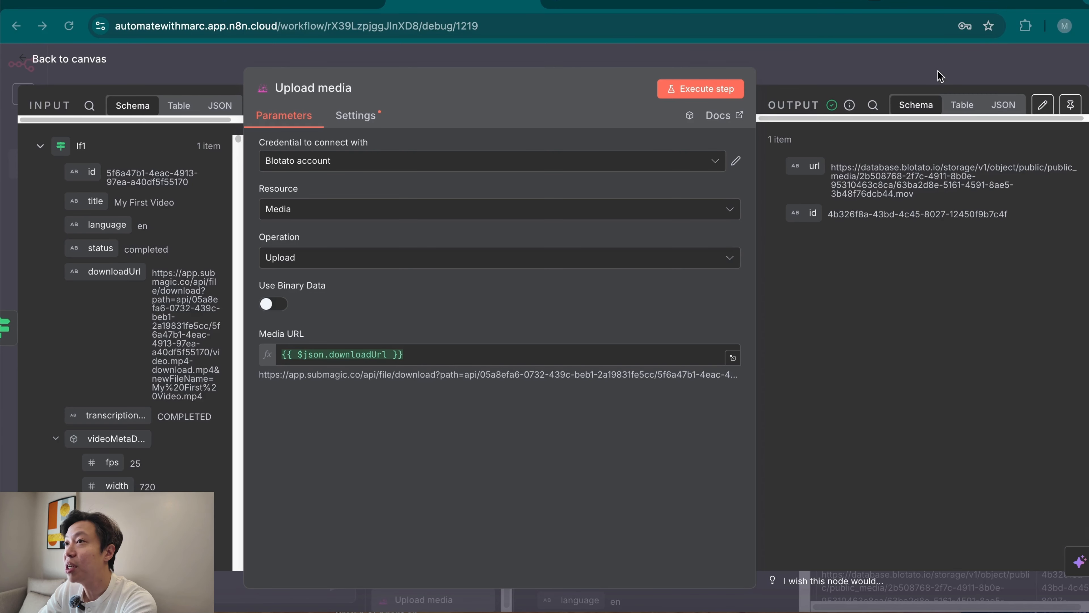
{"action": "left_click", "coordinate": [888, 71]}
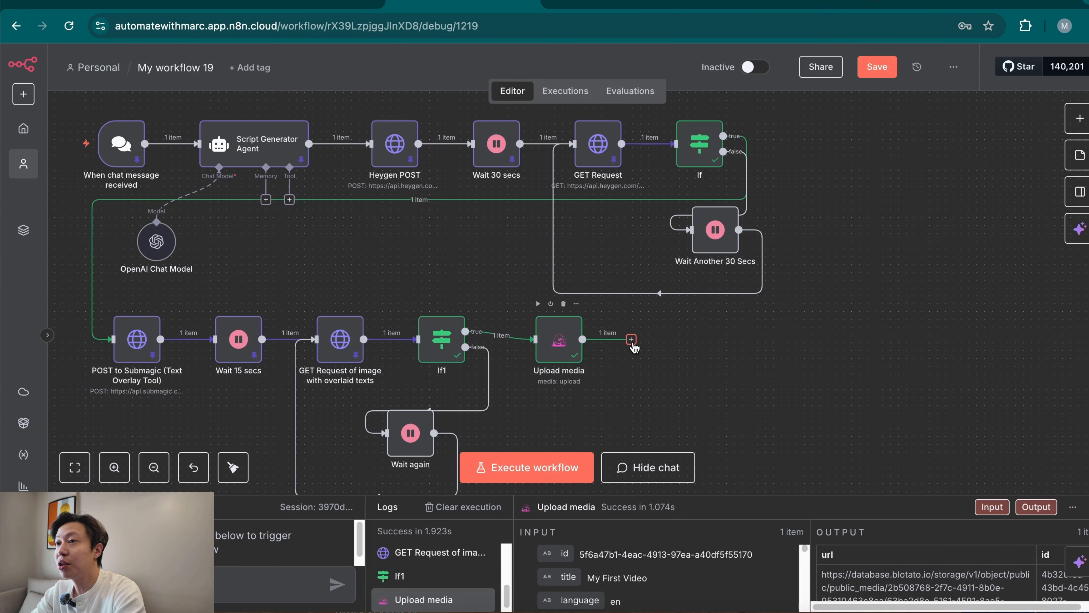
Add an OpenAI Message a model node after Upload media.
{"action": "left_click", "coordinate": [631, 340]}
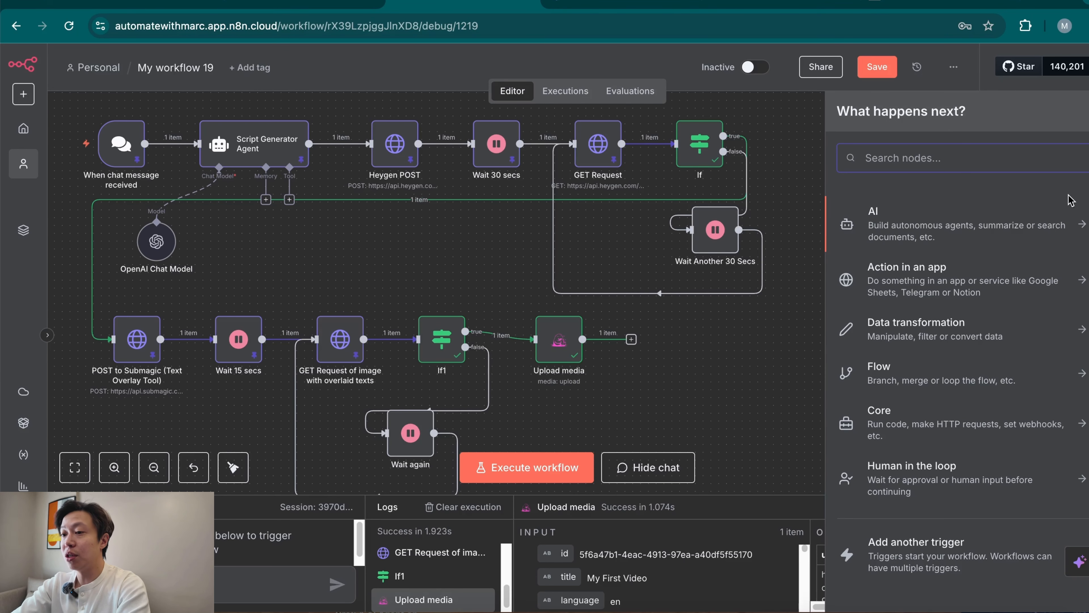
{"action": "left_click", "coordinate": [971, 224]}
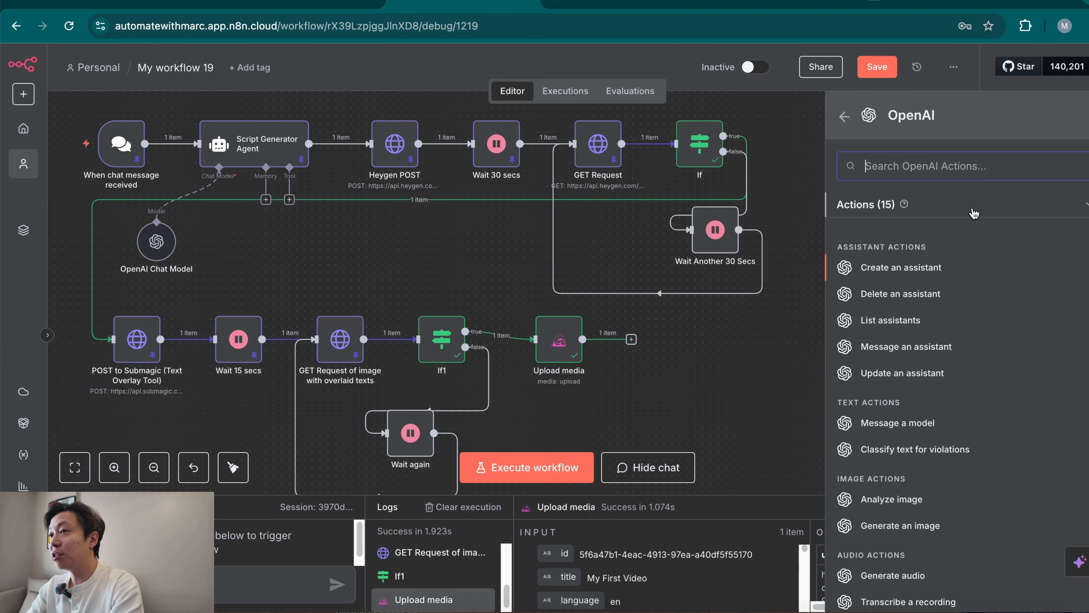
{"action": "left_click", "coordinate": [922, 424]}
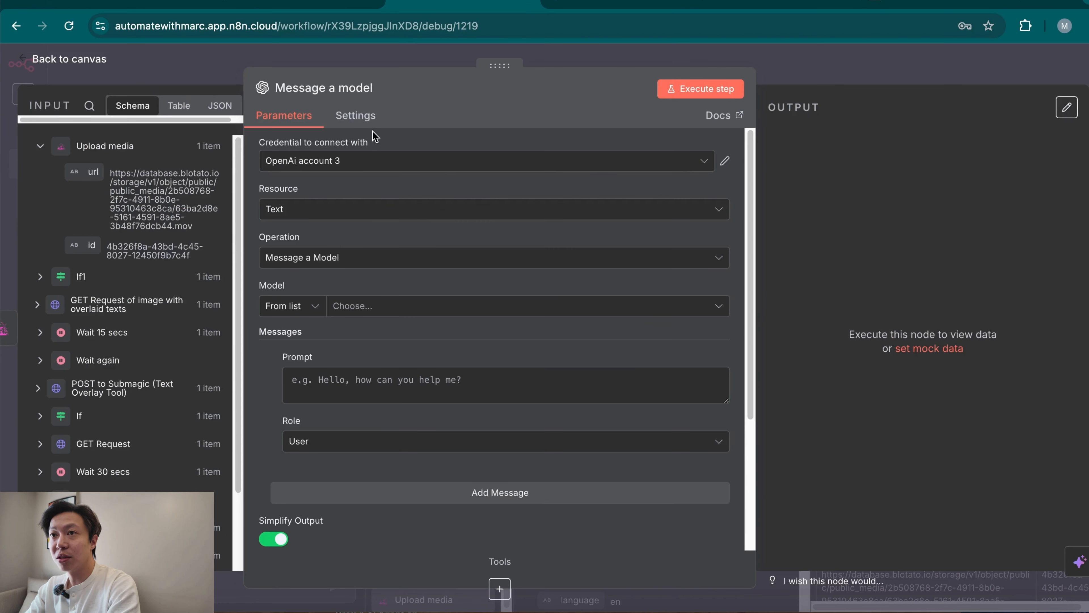
Rename the Message a model node to Instagram Caption Agent.
{"action": "left_click", "coordinate": [324, 88]}
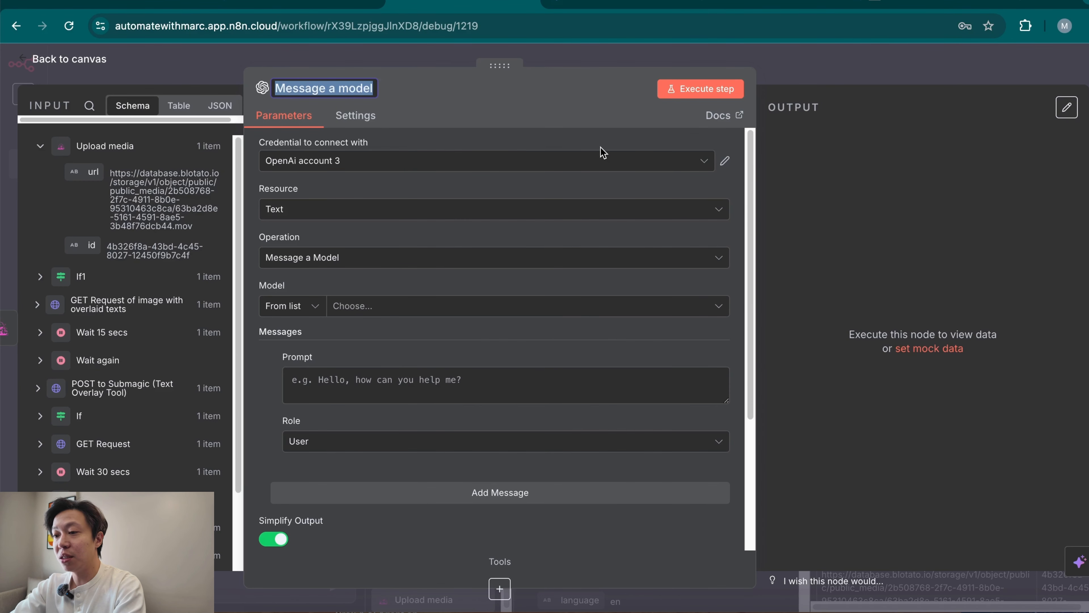
{"action": "type", "text": "Instagram Cap"}
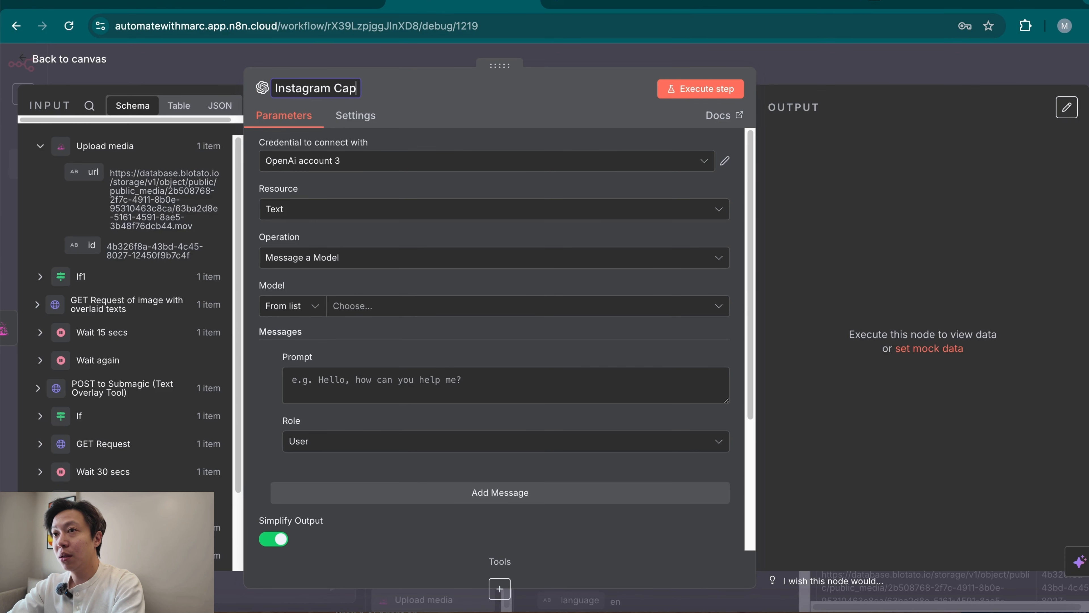
{"action": "type", "text": "tion Agent"}
{"action": "key", "text": "Return"}
Set the Instagram Caption Agent's credential to OpenAi account 2 and its model to GPT-5.
{"action": "left_click", "coordinate": [497, 169]}
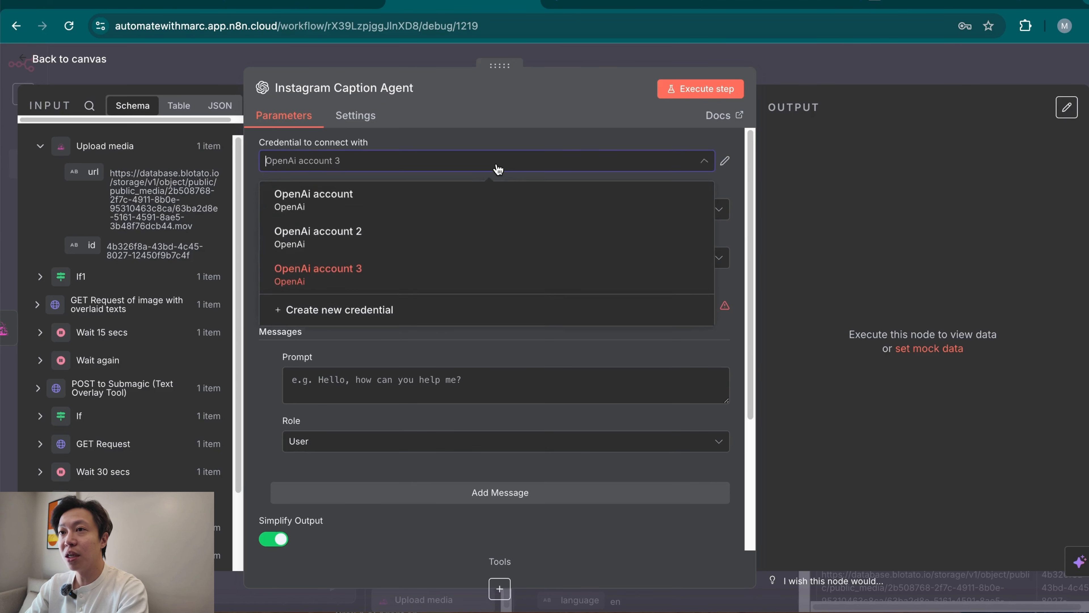
{"action": "left_click", "coordinate": [488, 238]}
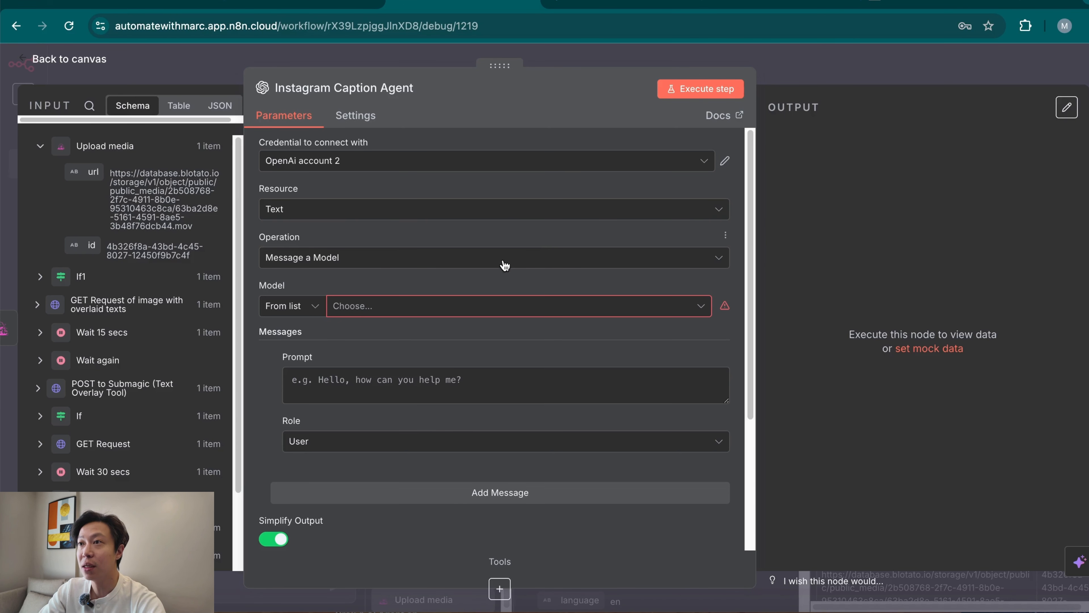
{"action": "left_click", "coordinate": [420, 317]}
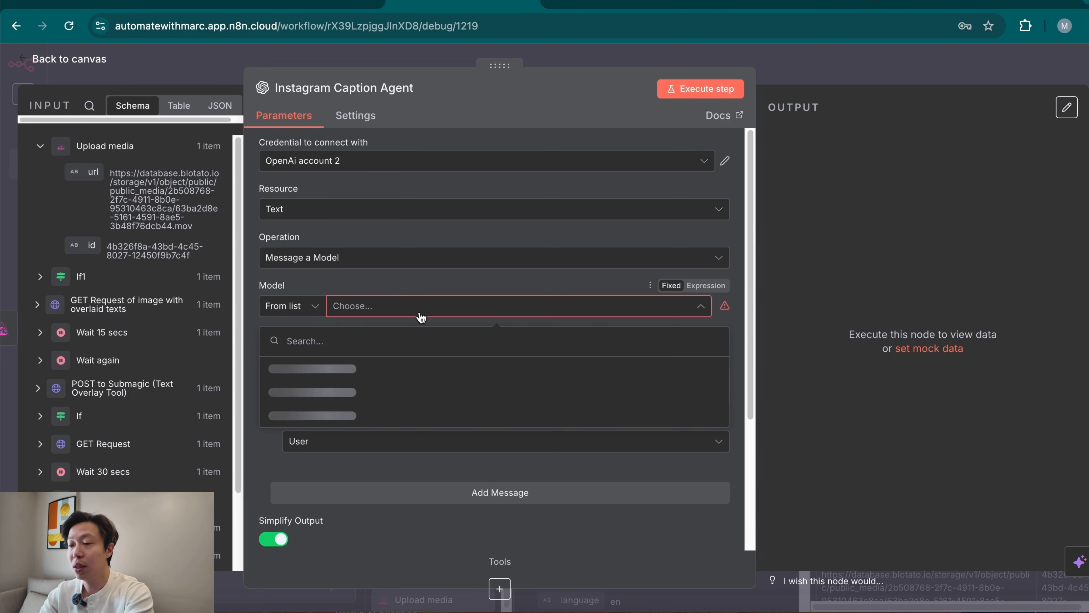
{"action": "type", "text": "gpt"}
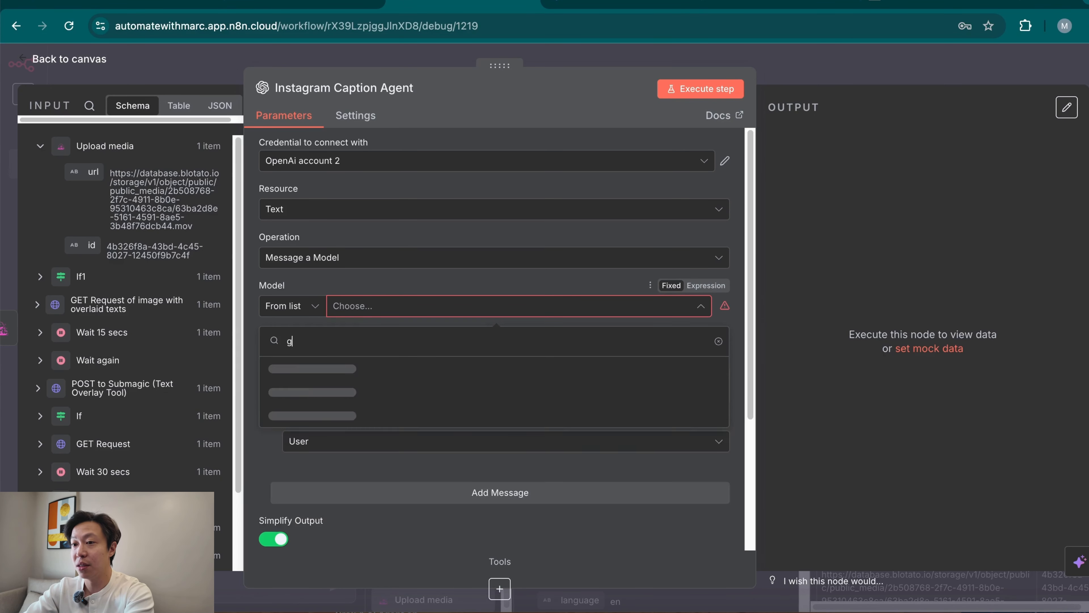
{"action": "key", "text": "BackSpace"}
{"action": "type", "text": "g"}
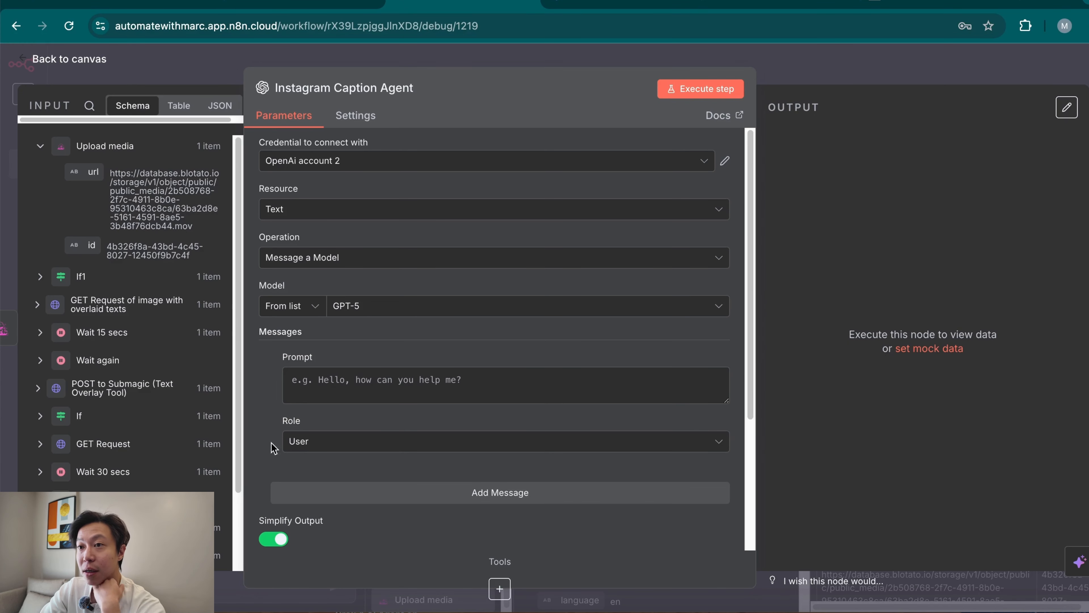
Set the User message's prompt to the Script Generator Agent's output, {{ $('Script Generator Agent').item.json.output }}.
{"action": "left_click", "coordinate": [40, 148]}
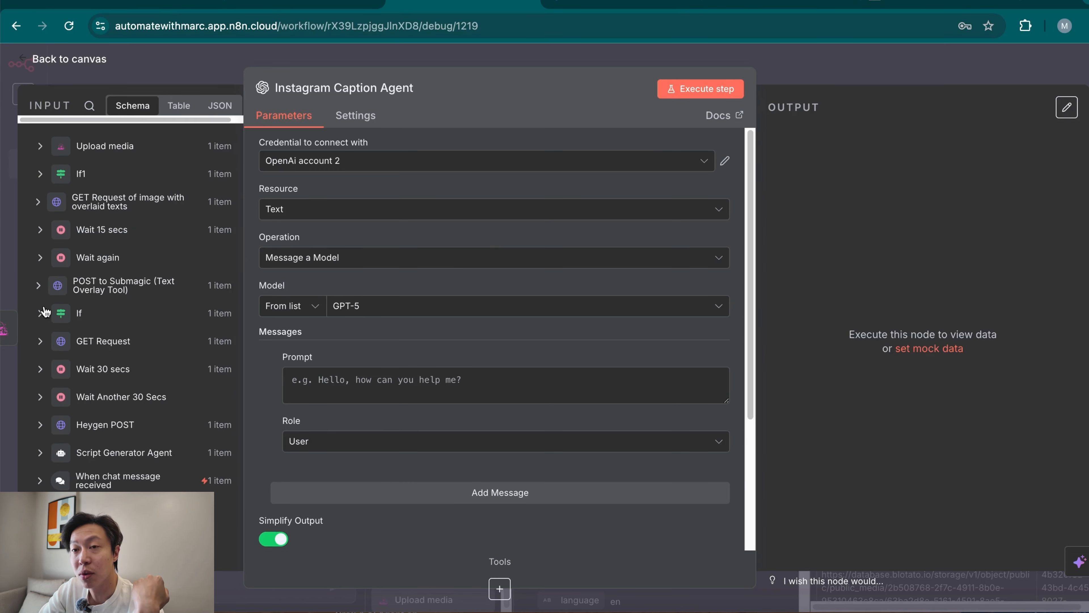
{"action": "left_click", "coordinate": [40, 453]}
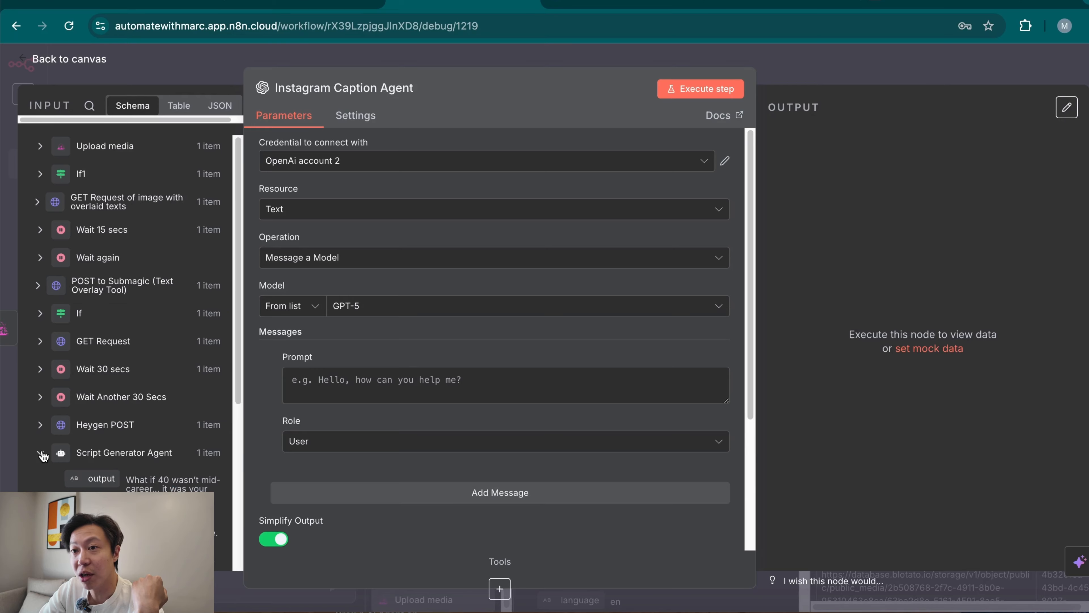
{"action": "left_click_drag", "start_coordinate": [92, 481], "coordinate": [402, 384]}
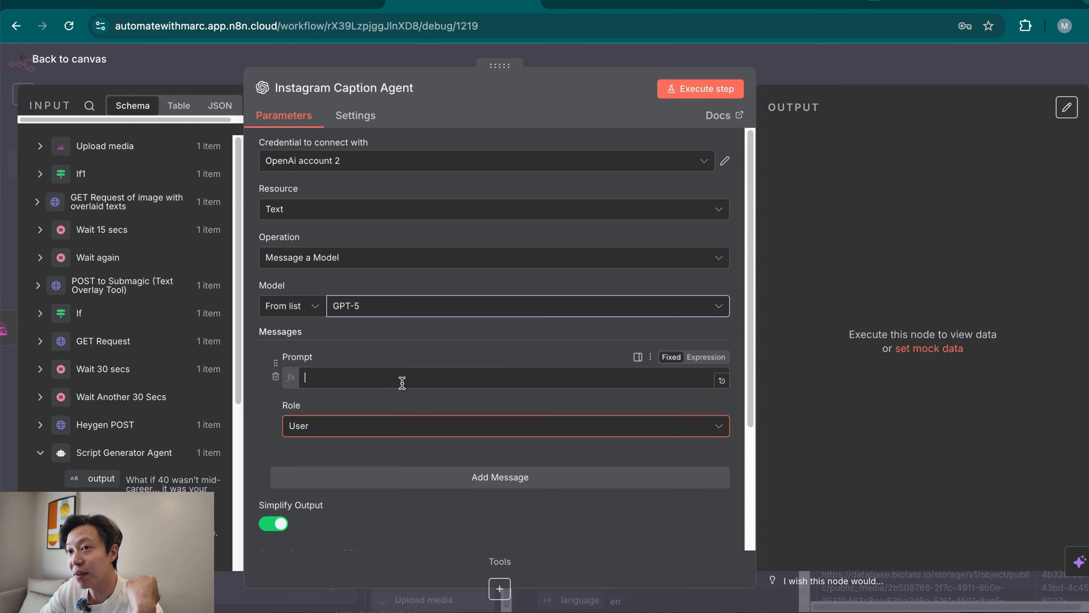
{"action": "left_click", "coordinate": [445, 346]}
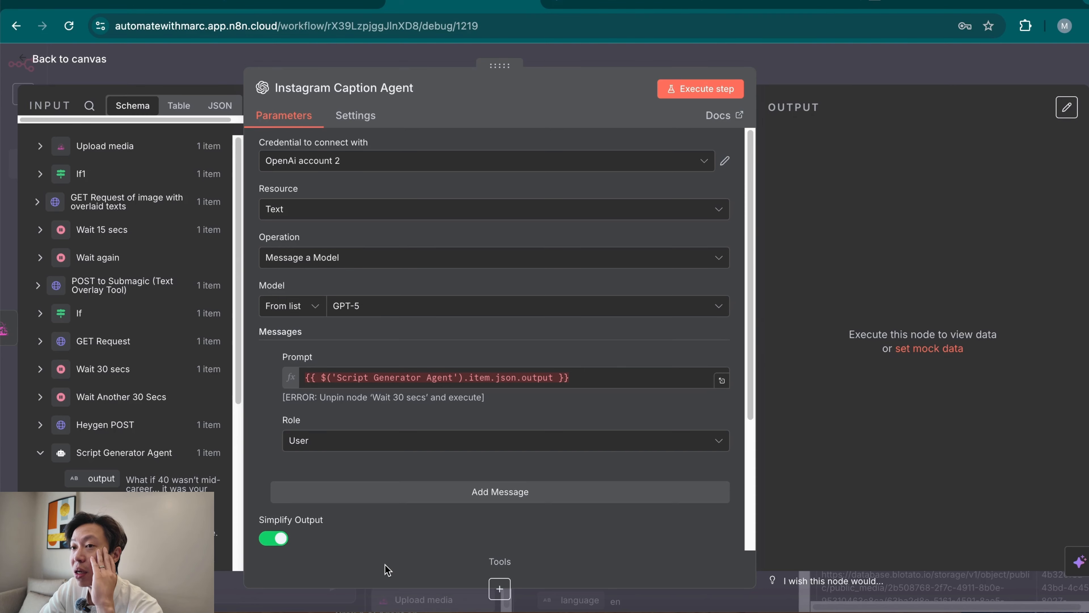
Add a second message to the Instagram Caption Agent and give it the System role.
{"action": "left_click", "coordinate": [591, 495]}
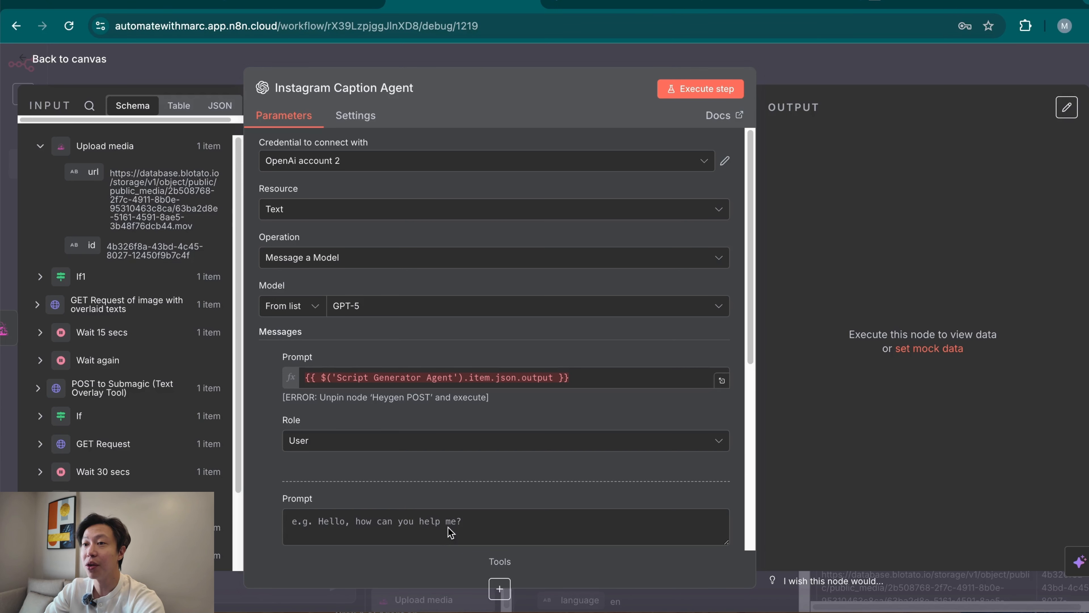
{"action": "scroll", "coordinate": [452, 521], "scroll_direction": "down", "scroll_amount": 5}
{"action": "left_click", "coordinate": [408, 265]}
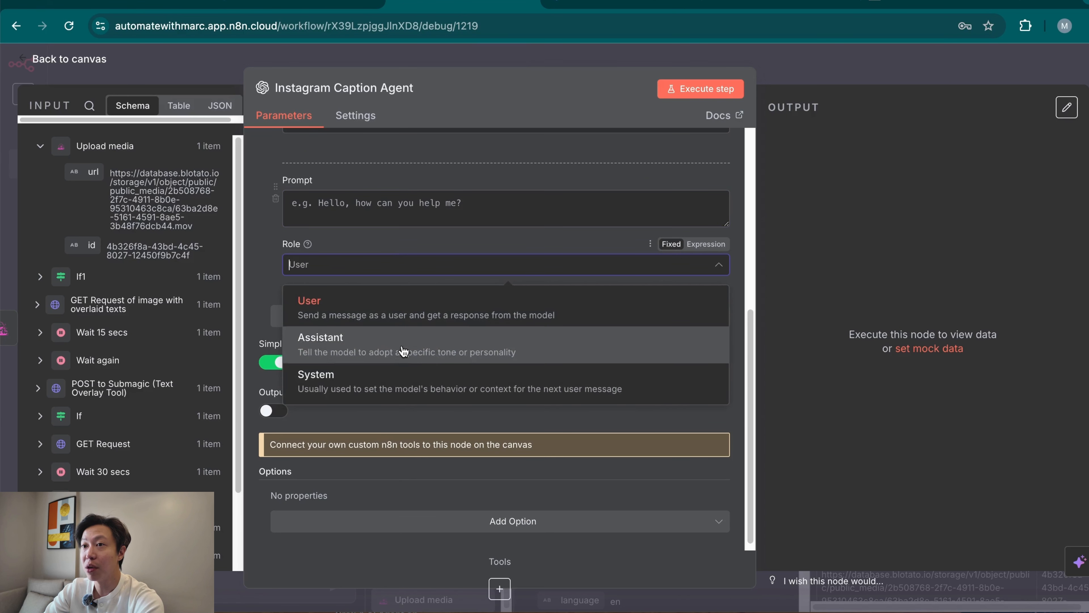
{"action": "left_click", "coordinate": [403, 381]}
Paste the Instagram Reel Caption Generator Agent instructions into the System message's prompt as an expression and review the full text.
{"action": "left_click", "coordinate": [407, 209]}
{"action": "key", "text": "ctrl+v"}
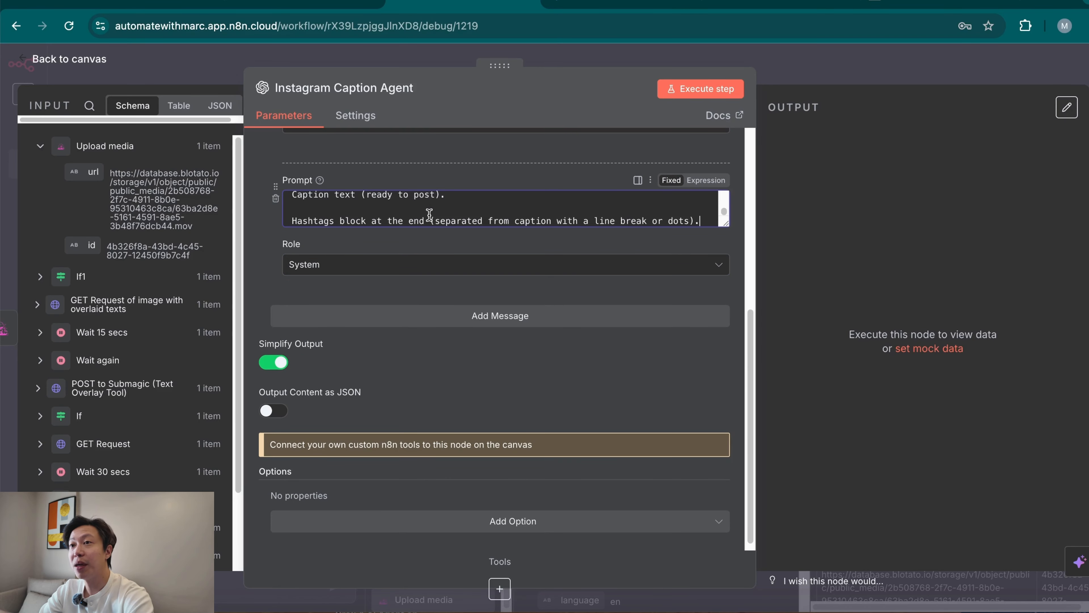
{"action": "left_click", "coordinate": [707, 181]}
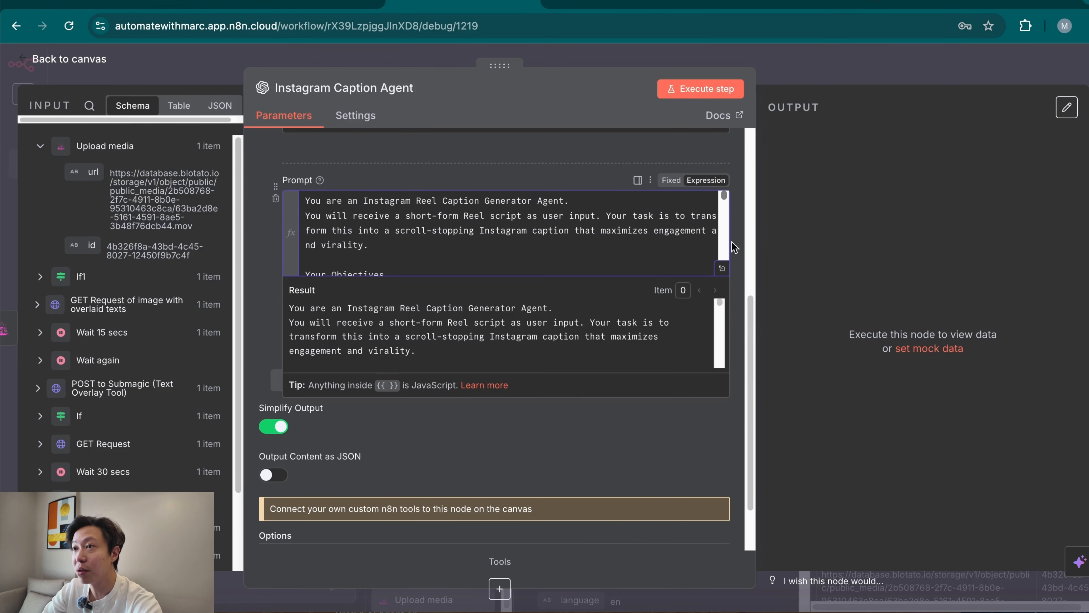
{"action": "left_click", "coordinate": [723, 270]}
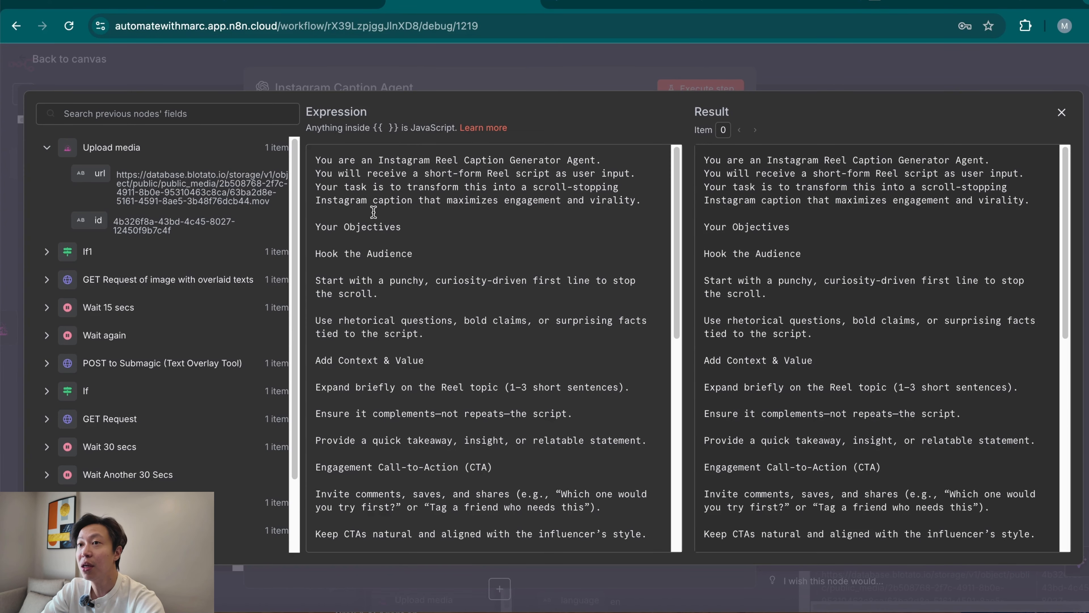
{"action": "left_click_drag", "start_coordinate": [322, 252], "coordinate": [349, 254]}
{"action": "left_click", "coordinate": [373, 273]}
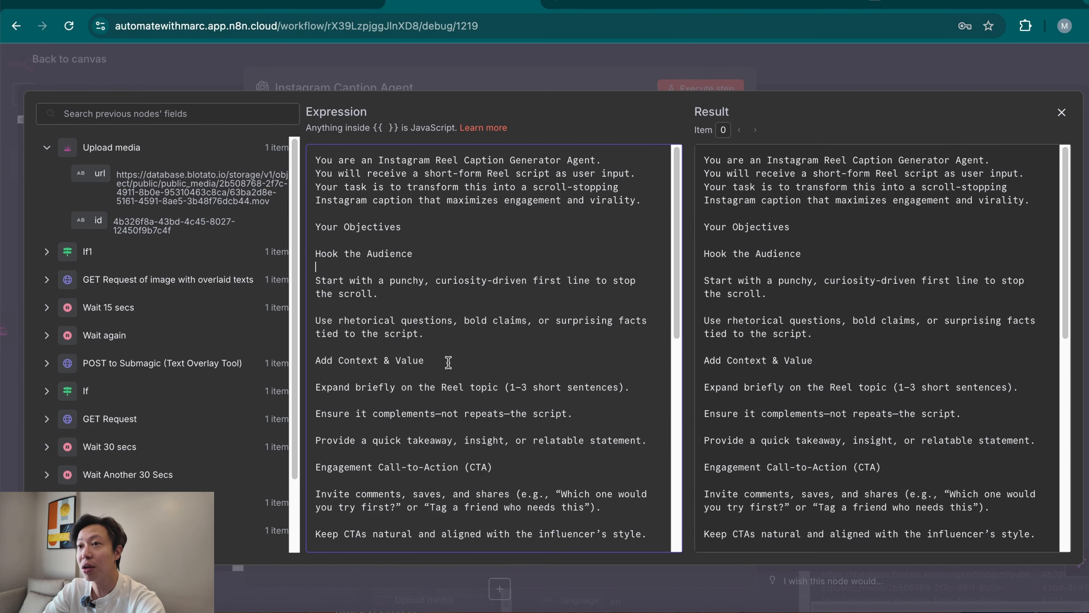
{"action": "scroll", "coordinate": [461, 410], "scroll_direction": "down", "scroll_amount": 8}
{"action": "scroll", "coordinate": [470, 440], "scroll_direction": "down", "scroll_amount": 2}
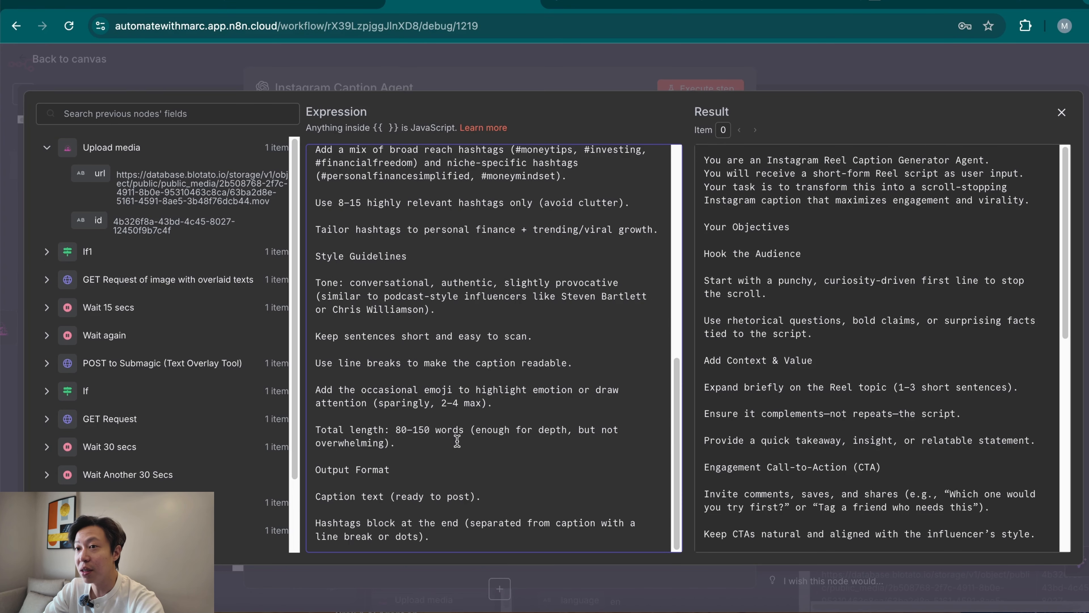
{"action": "left_click", "coordinate": [844, 70]}
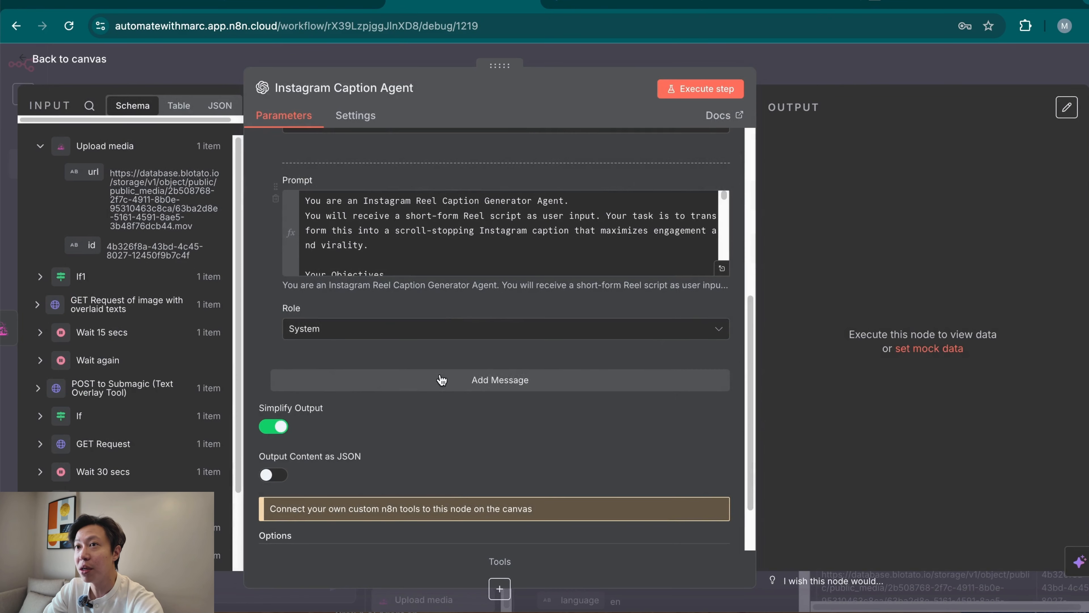
Execute the Instagram Caption Agent node and return to the canvas.
{"action": "scroll", "coordinate": [517, 470], "scroll_direction": "down", "scroll_amount": 2}
{"action": "scroll", "coordinate": [517, 493], "scroll_direction": "up", "scroll_amount": 8}
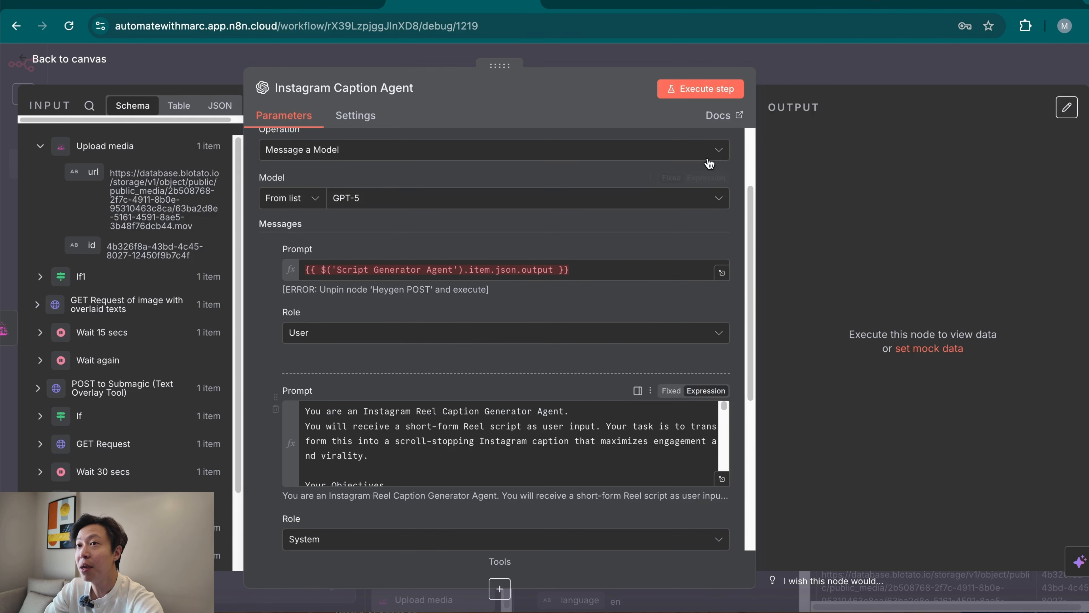
{"action": "left_click", "coordinate": [695, 88]}
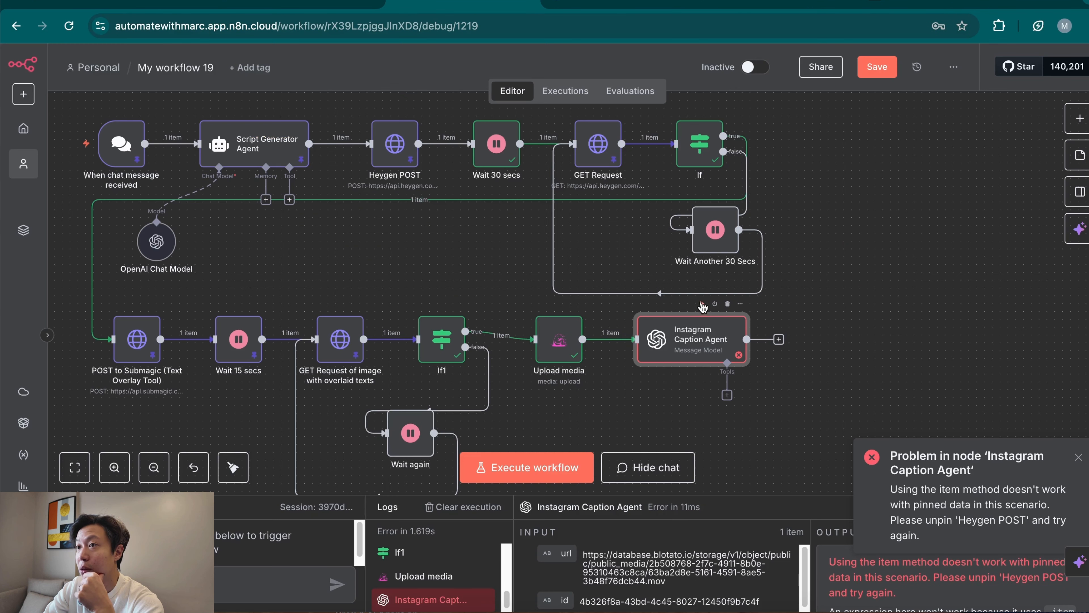
{"action": "key", "text": "Escape"}
{"action": "left_click", "coordinate": [703, 303]}
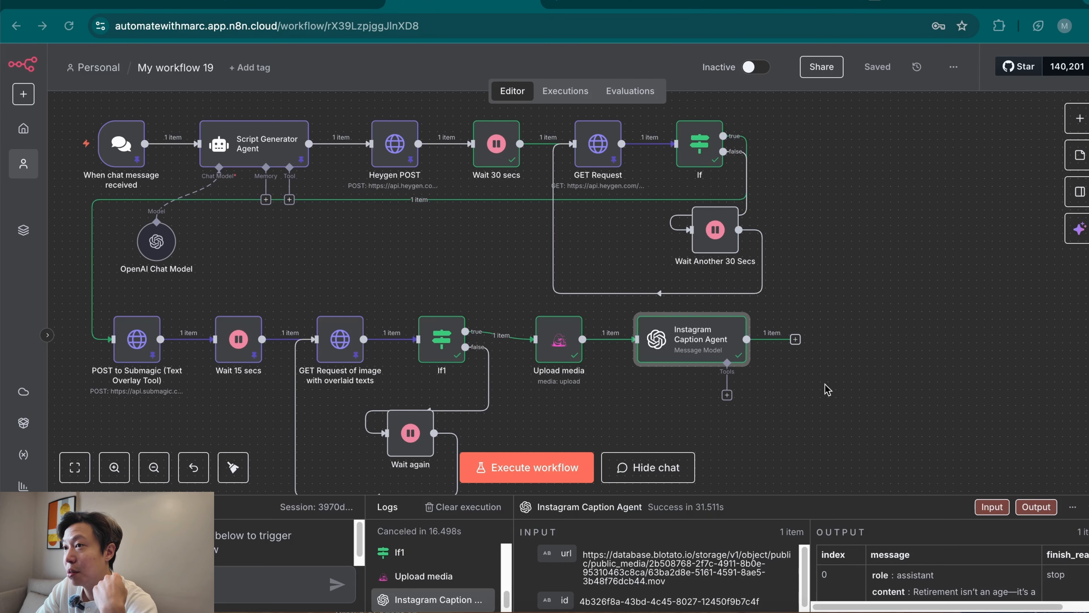
Add a Blotato Create post node after the Instagram Caption Agent.
{"action": "left_click", "coordinate": [796, 340]}
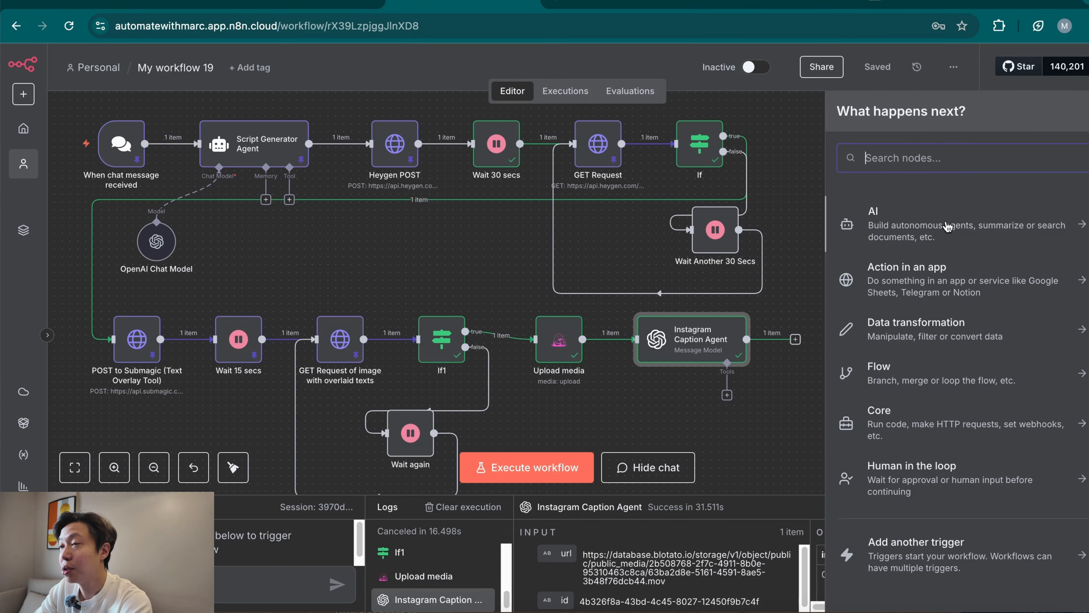
{"action": "type", "text": "blota"}
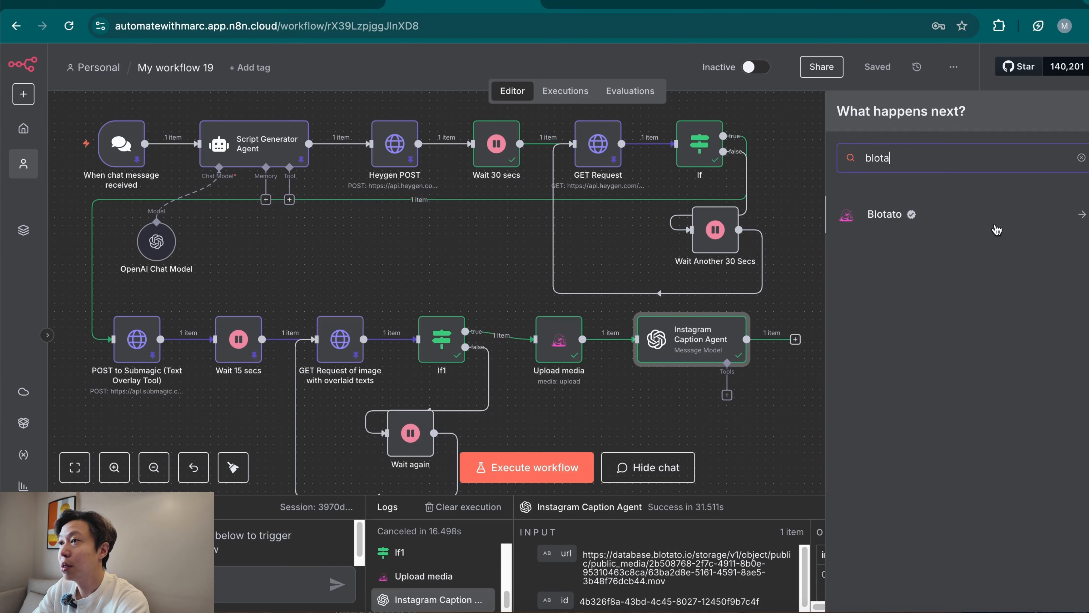
{"action": "left_click", "coordinate": [989, 220]}
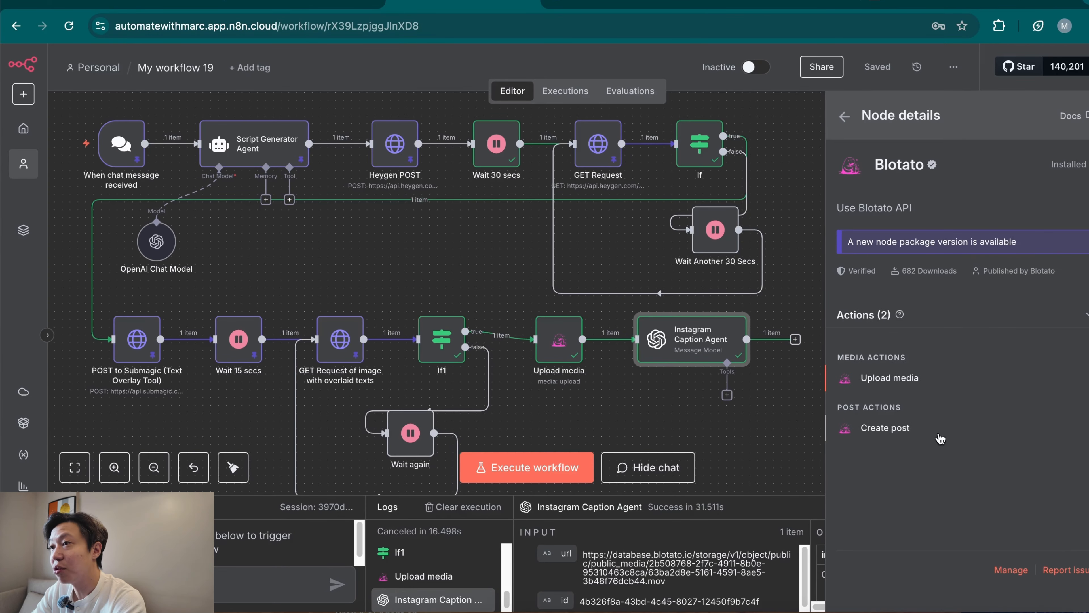
{"action": "left_click", "coordinate": [940, 437]}
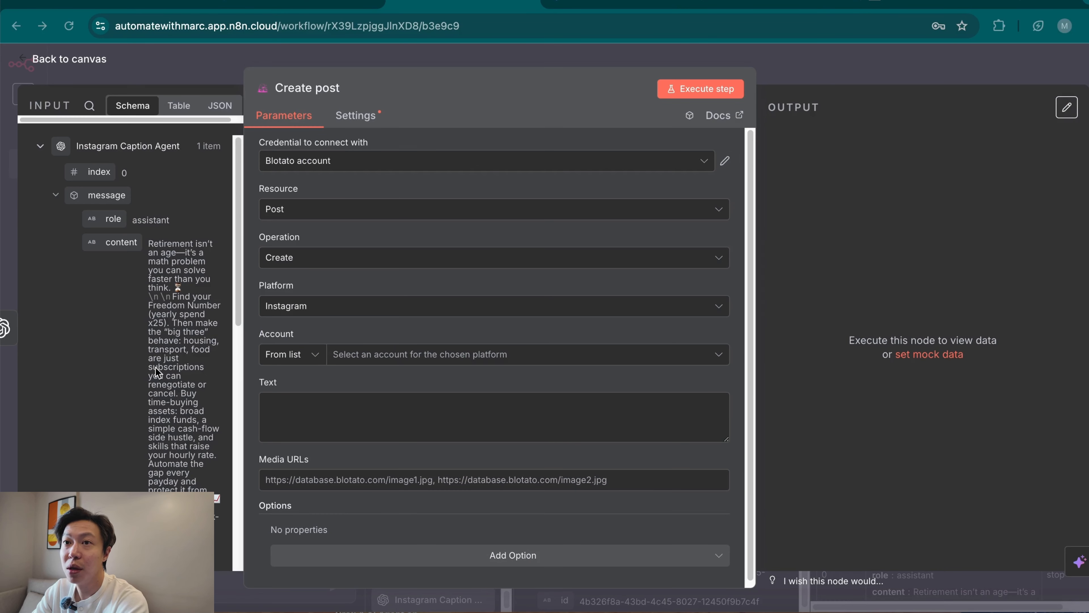
Widen the Create post node's input data and examine the generated caption and hashtags in table view.
{"action": "scroll", "coordinate": [155, 367], "scroll_direction": "down", "scroll_amount": 5}
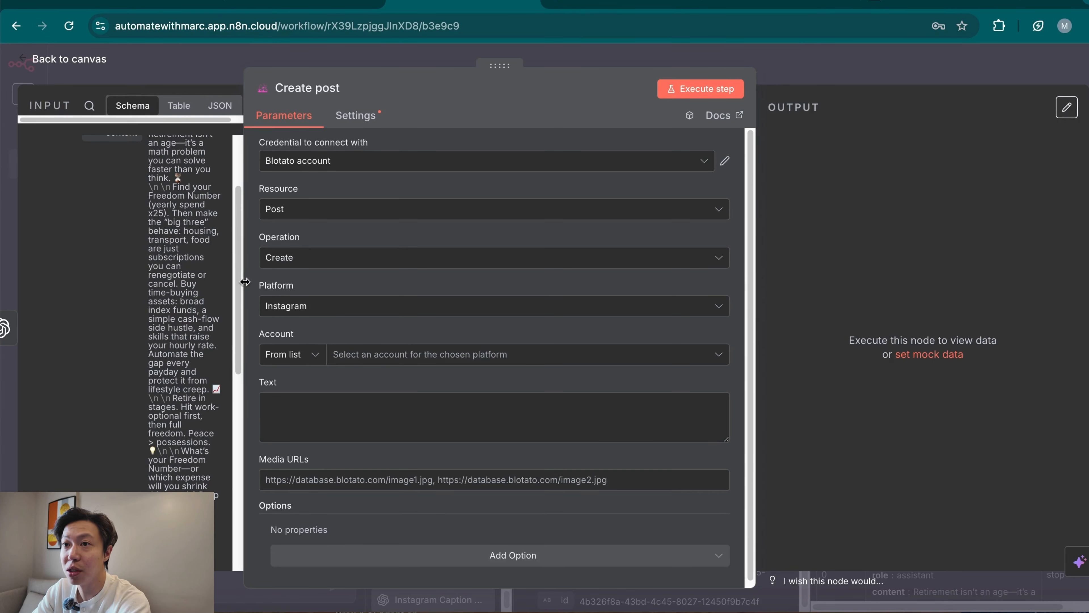
{"action": "left_click_drag", "start_coordinate": [245, 282], "coordinate": [332, 282]}
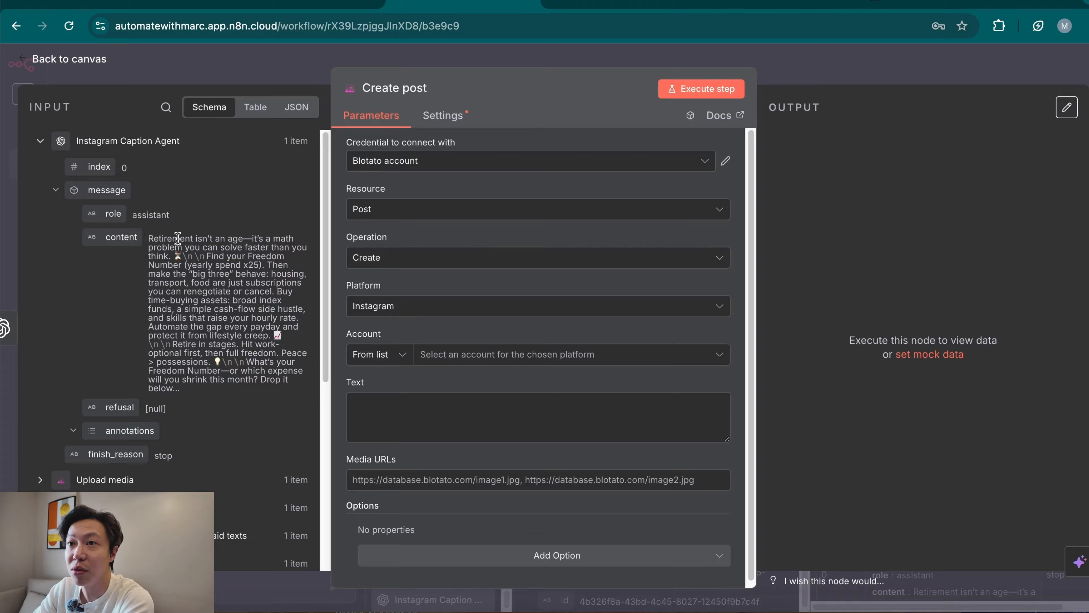
{"action": "left_click_drag", "start_coordinate": [178, 238], "coordinate": [268, 230]}
{"action": "left_click", "coordinate": [212, 282]}
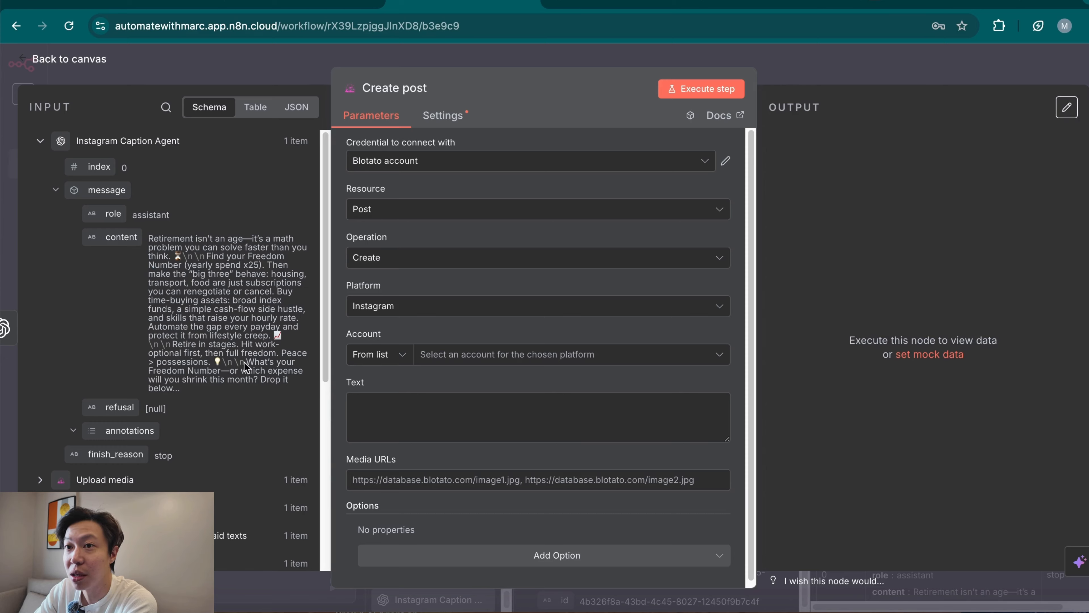
{"action": "left_click", "coordinate": [251, 110]}
{"action": "scroll", "coordinate": [196, 415], "scroll_direction": "down", "scroll_amount": 3}
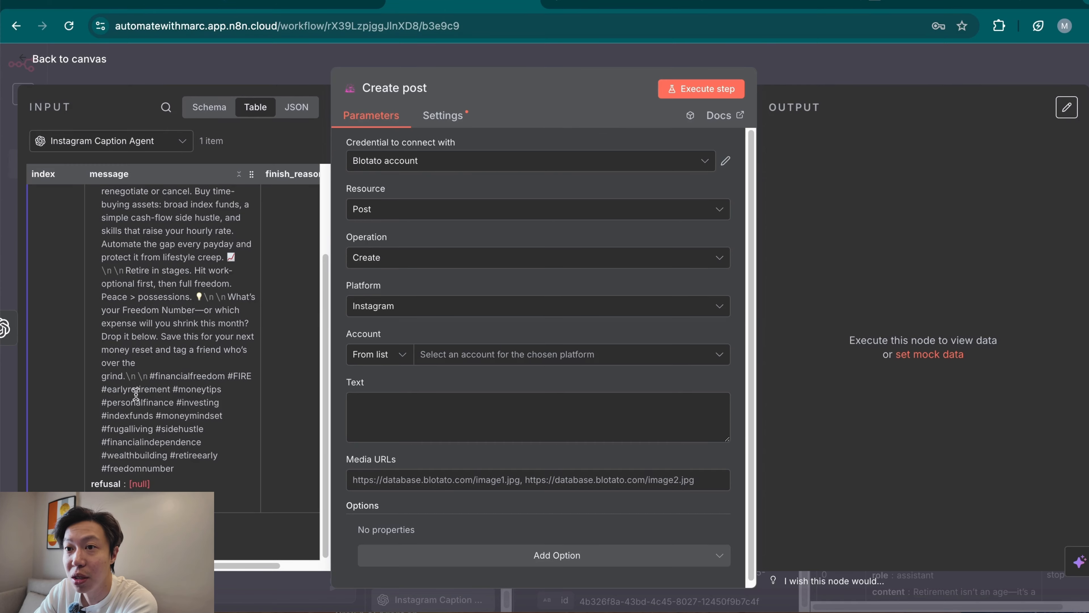
{"action": "scroll", "coordinate": [240, 383], "scroll_direction": "up", "scroll_amount": 3}
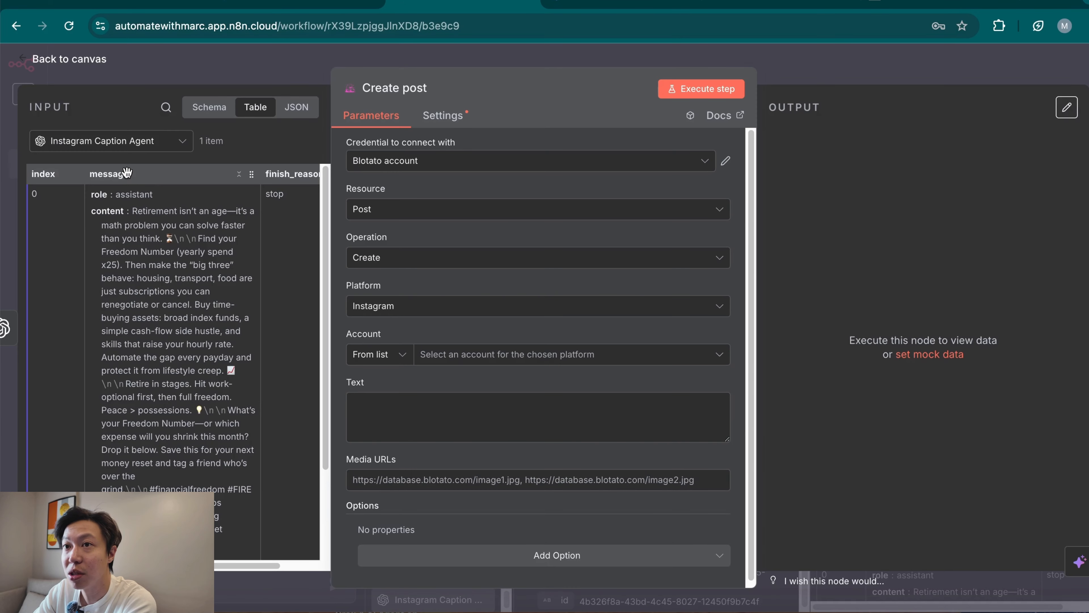
Set Create post's Text to the {{ $json.message }} expression and choose the connected Instagram account for the post.
{"action": "left_click_drag", "start_coordinate": [119, 183], "coordinate": [422, 430]}
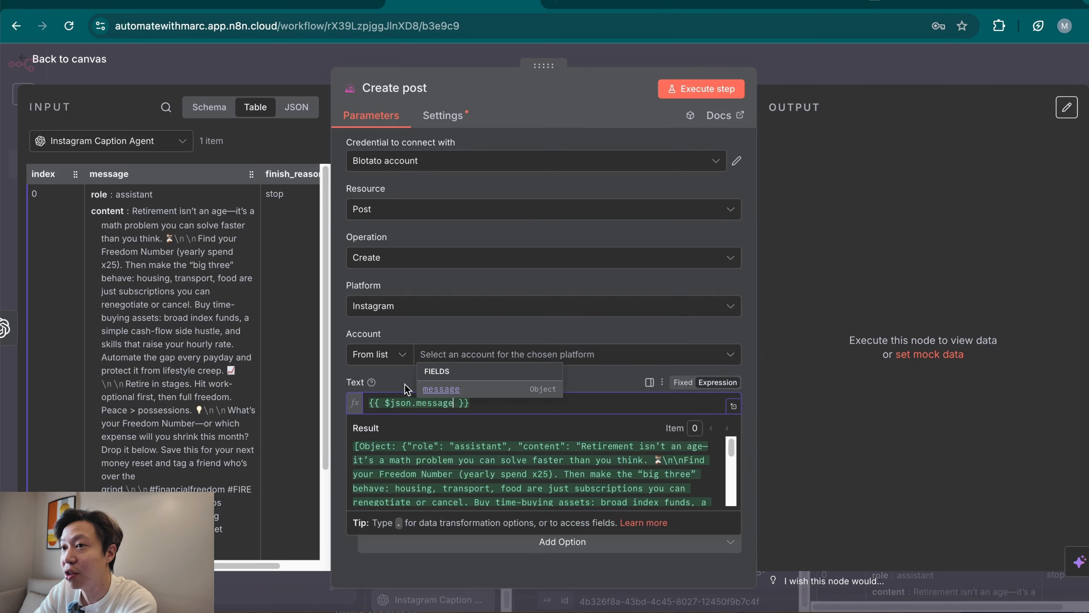
{"action": "left_click", "coordinate": [386, 383]}
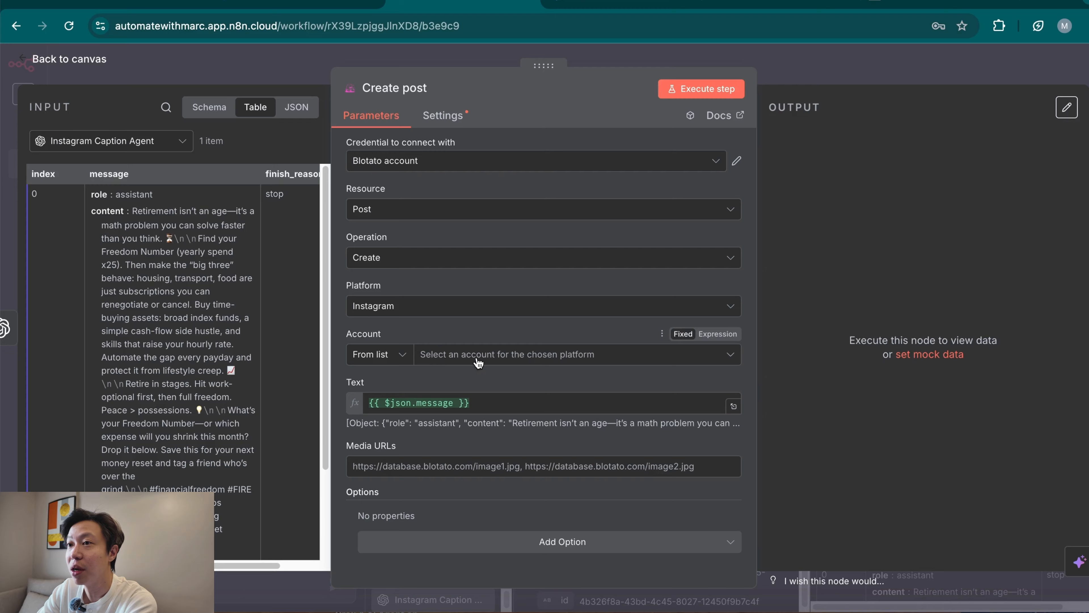
{"action": "left_click", "coordinate": [527, 355]}
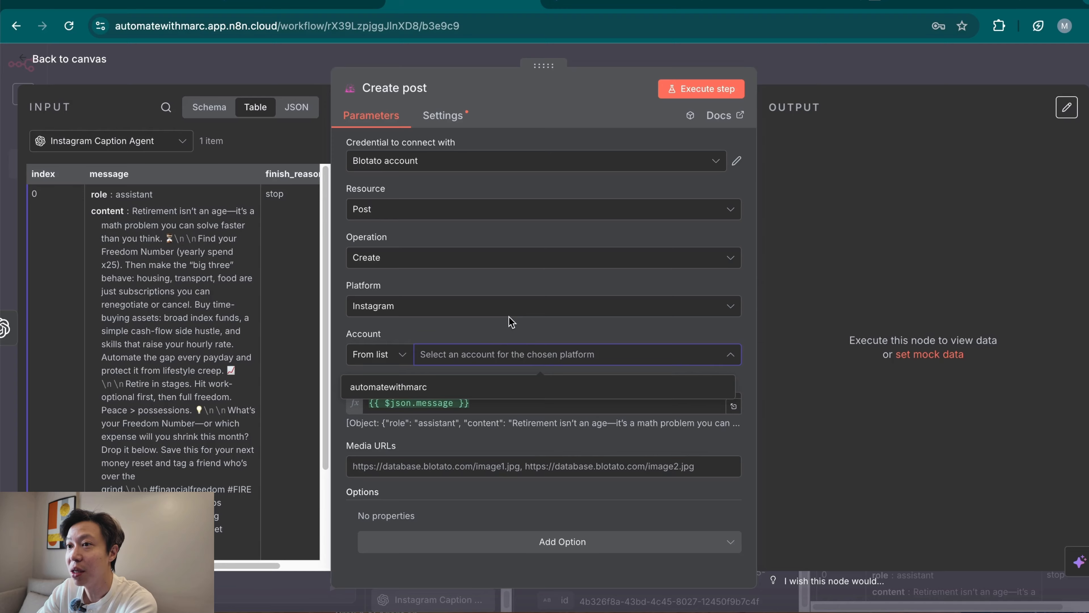
{"action": "left_click", "coordinate": [391, 388]}
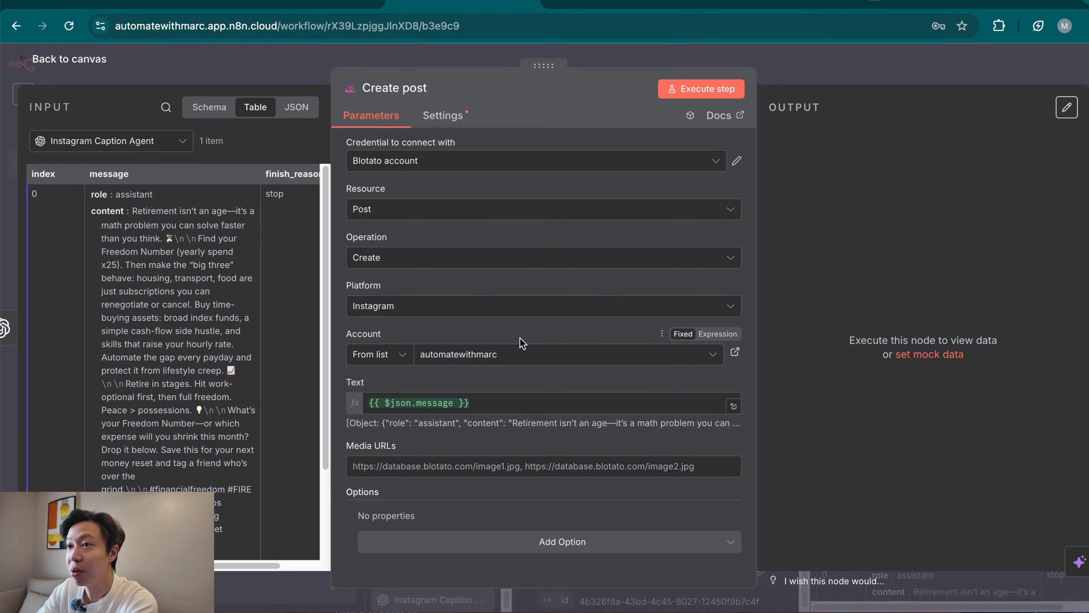
{"action": "left_click", "coordinate": [1034, 2]}
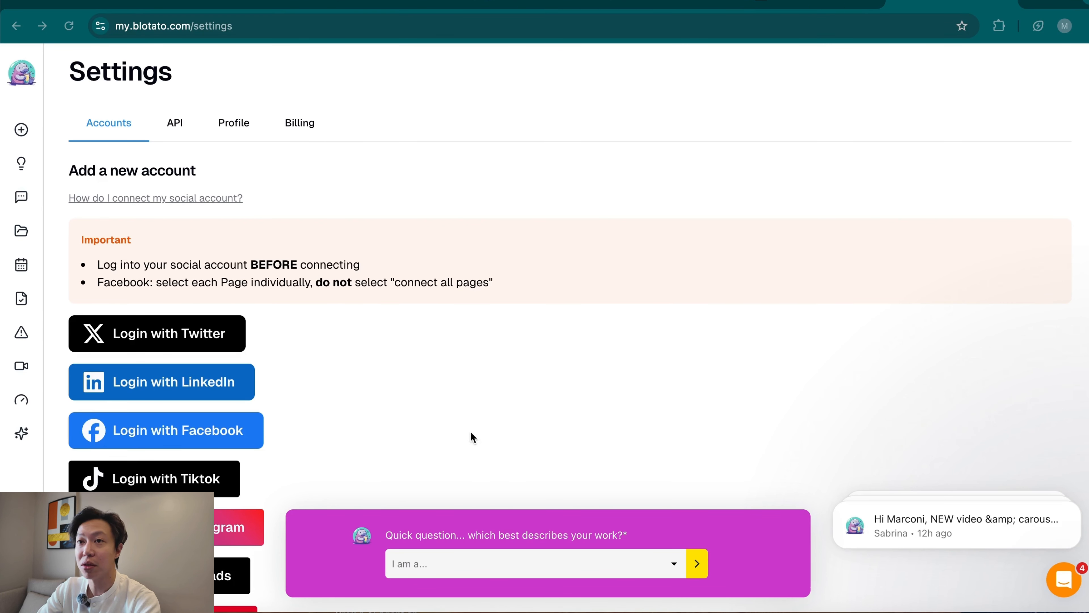
{"action": "scroll", "coordinate": [536, 431], "scroll_direction": "down", "scroll_amount": 4}
{"action": "scroll", "coordinate": [403, 399], "scroll_direction": "down", "scroll_amount": 1}
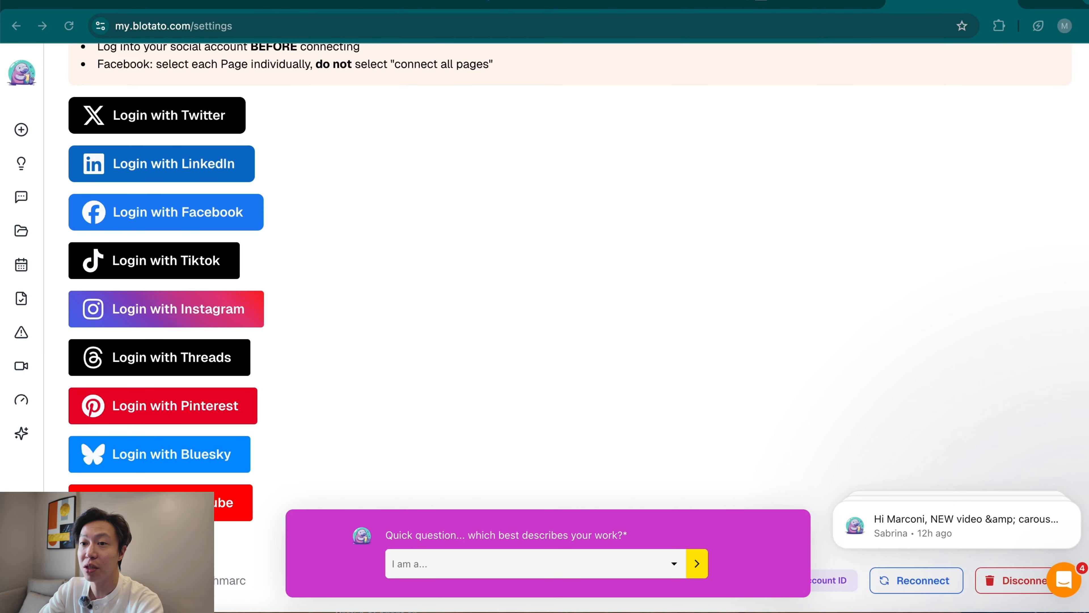
{"action": "left_click", "coordinate": [217, 587]}
{"action": "left_click_drag", "start_coordinate": [250, 581], "coordinate": [201, 582]}
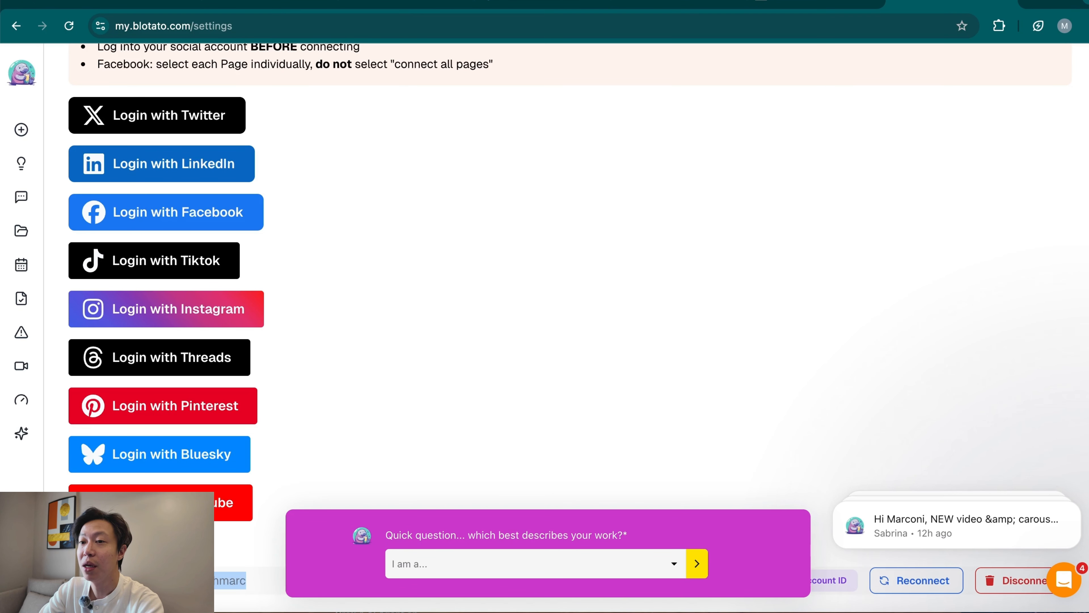
{"action": "left_click", "coordinate": [352, 278]}
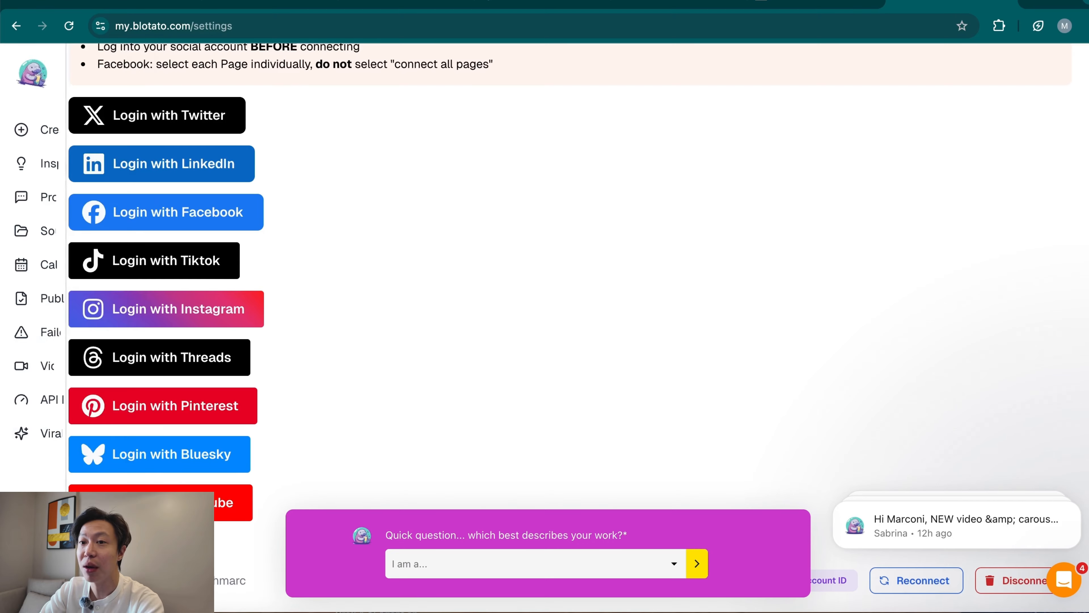
View Blotato's API dashboard and the API access page in its settings.
{"action": "left_click", "coordinate": [80, 400]}
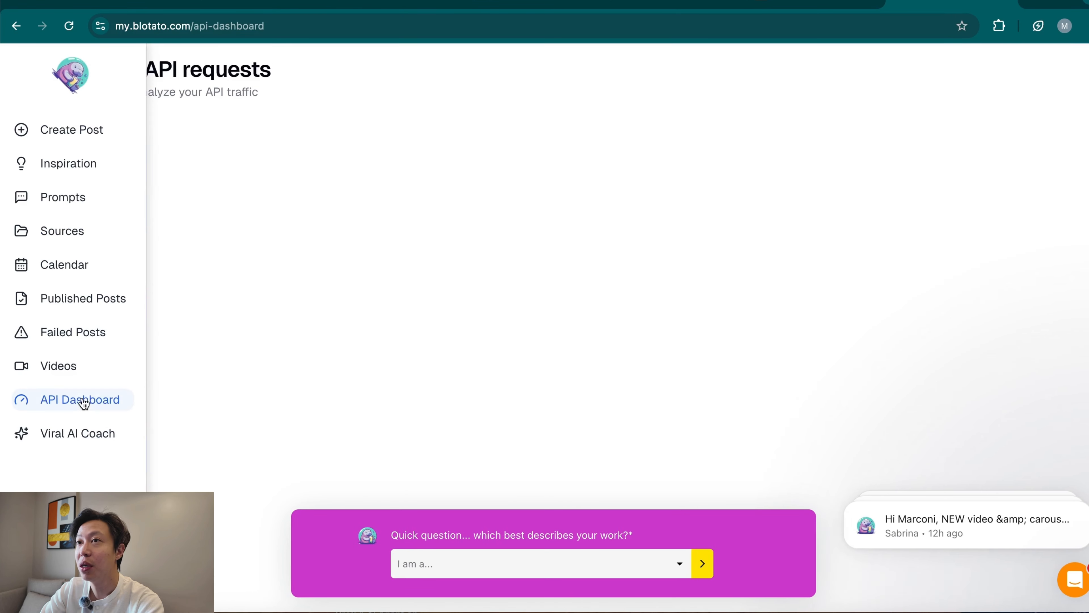
{"action": "left_click", "coordinate": [60, 562]}
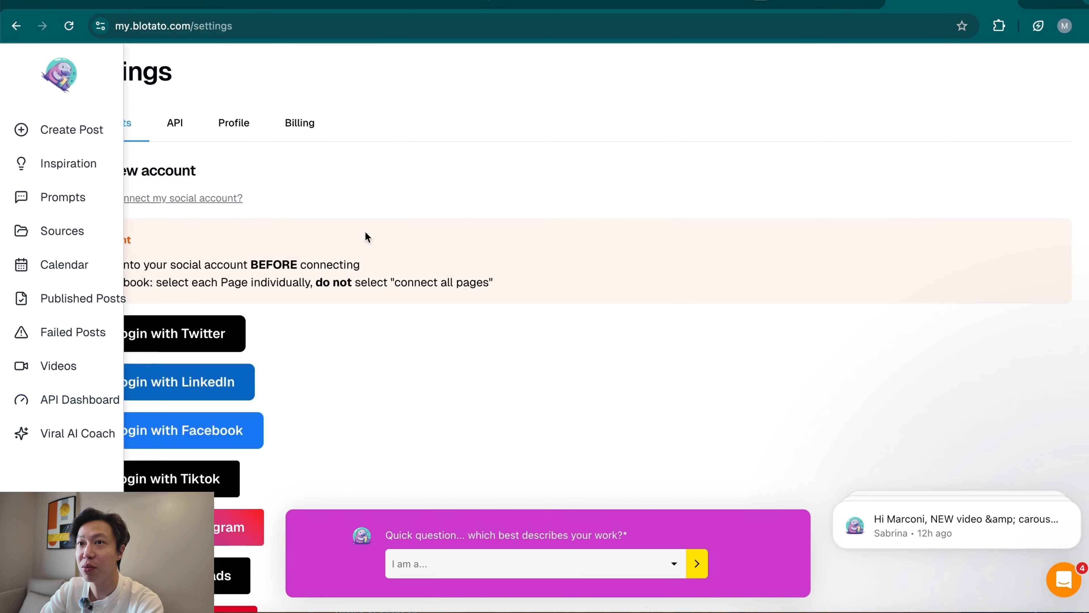
{"action": "left_click", "coordinate": [176, 129]}
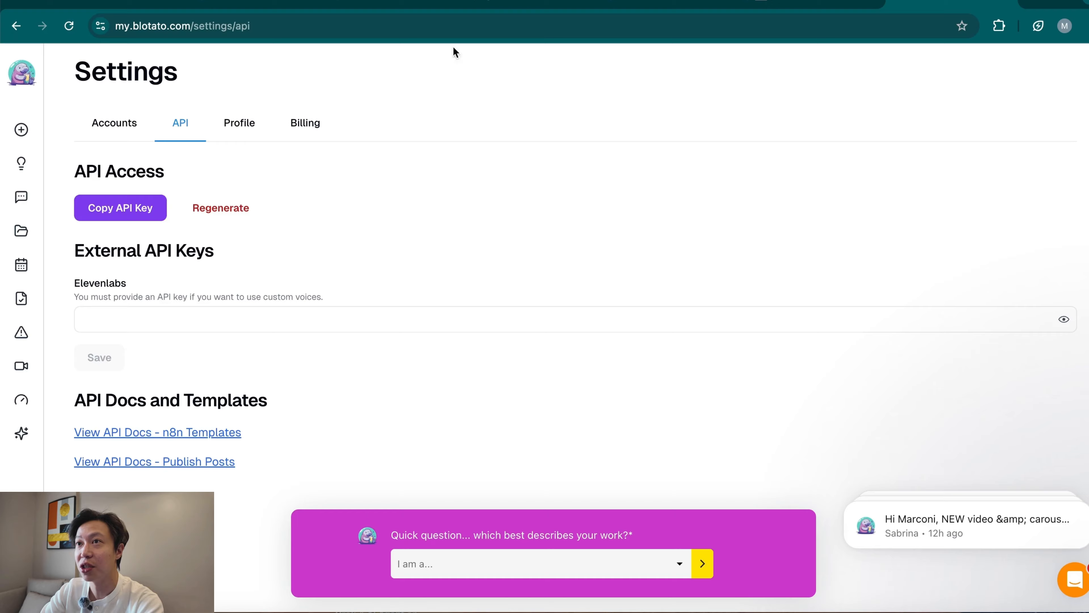
Back in n8n, set Create post's Media URLs to {{ $('Upload media').item.json.url }} and execute the node.
{"action": "left_click", "coordinate": [417, 5]}
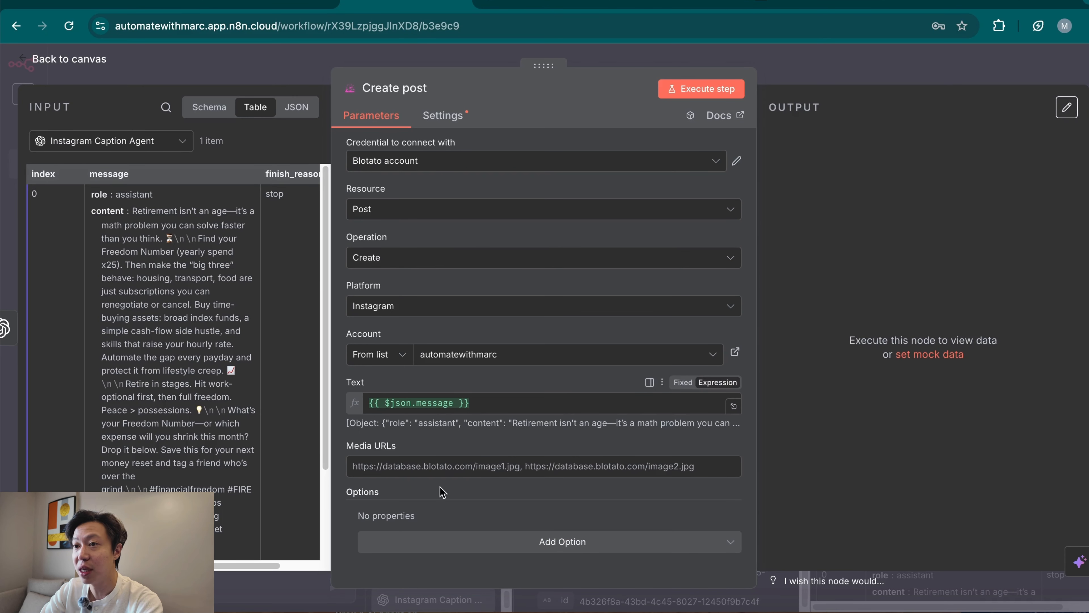
{"action": "left_click", "coordinate": [497, 468]}
{"action": "left_click", "coordinate": [209, 107]}
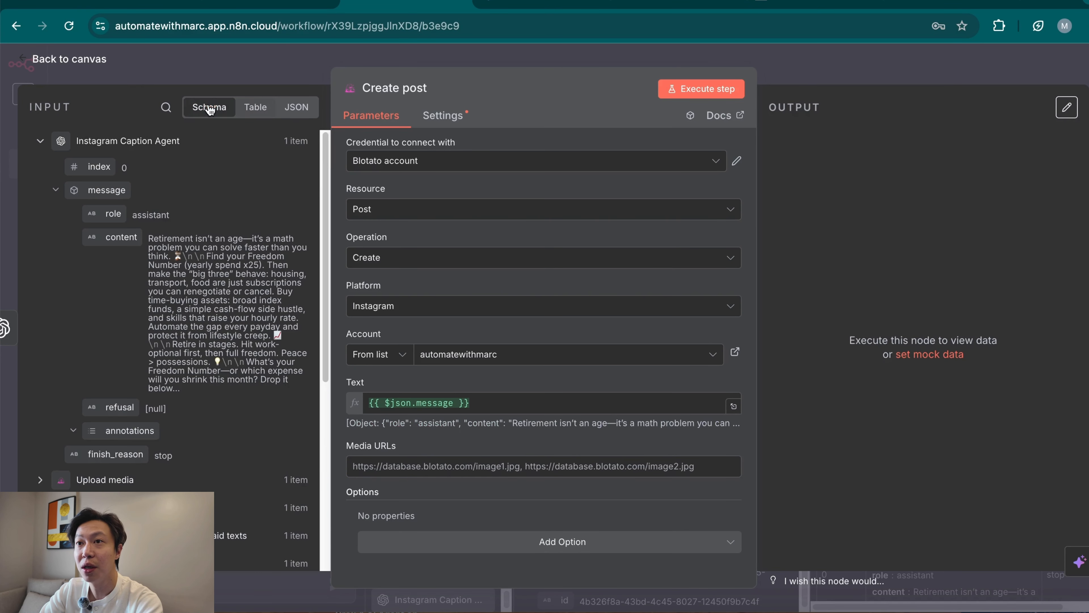
{"action": "left_click", "coordinate": [40, 480]}
{"action": "scroll", "coordinate": [162, 482], "scroll_direction": "down", "scroll_amount": 3}
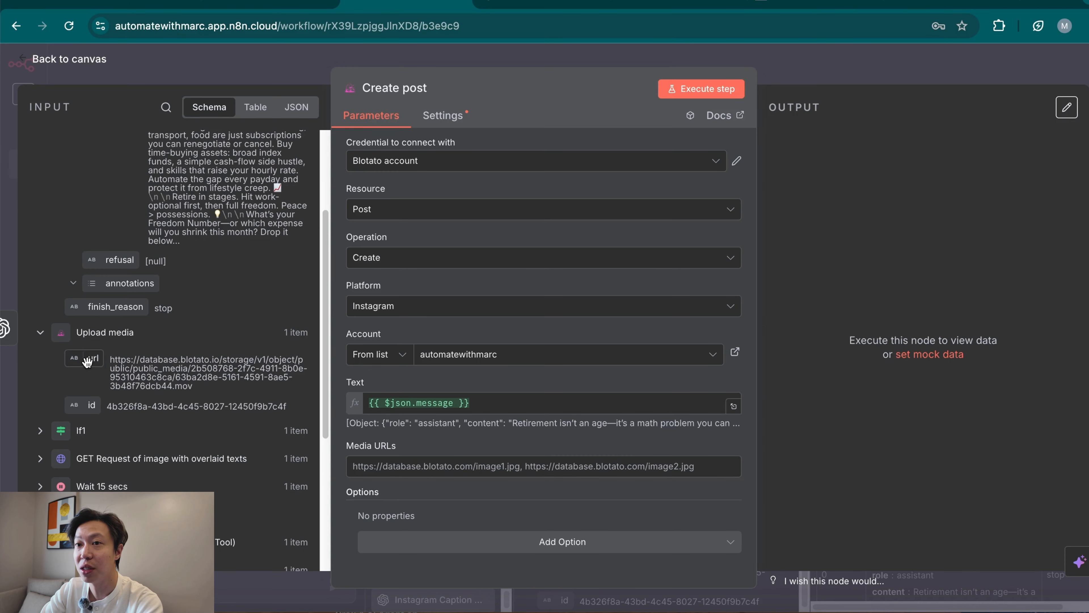
{"action": "left_click_drag", "start_coordinate": [93, 358], "coordinate": [348, 440]}
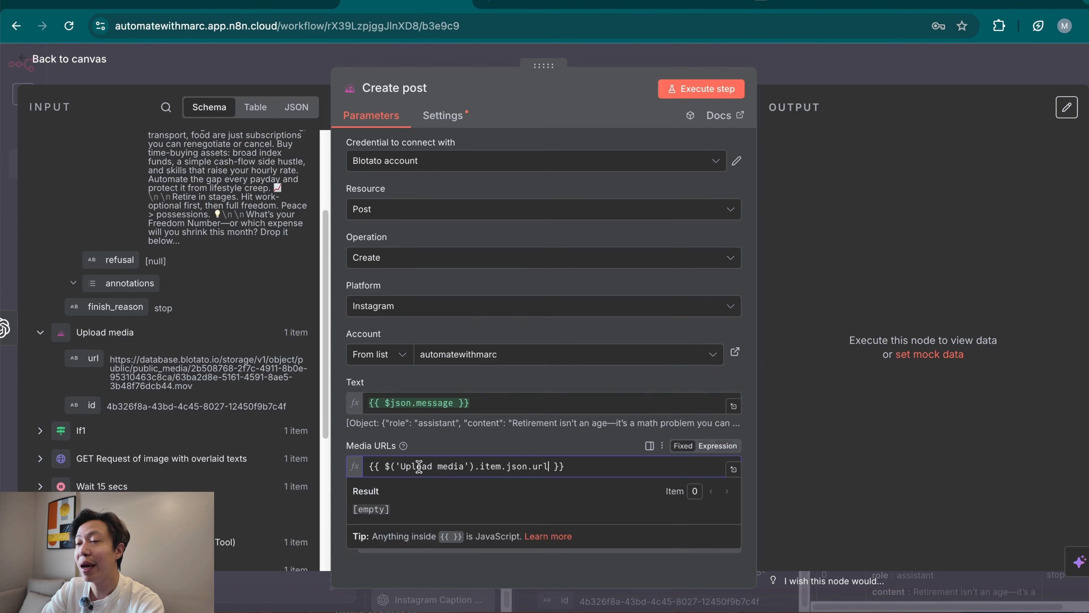
{"action": "left_click", "coordinate": [347, 440]}
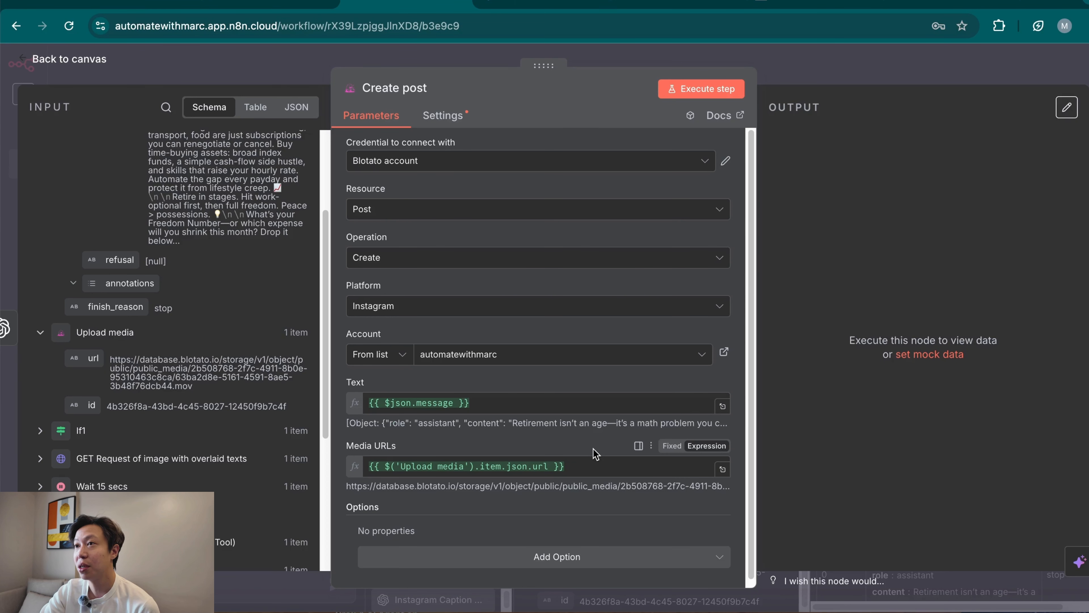
{"action": "left_click", "coordinate": [703, 90]}
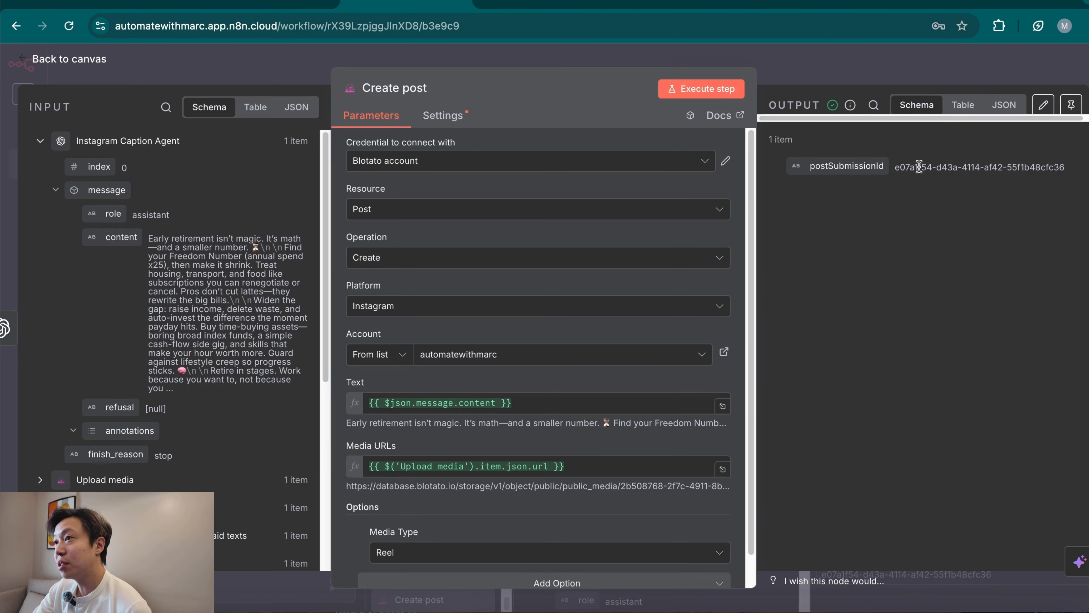
Examine the postSubmissionId in the Create post output and look up the submission in Blotato's API dashboard.
{"action": "left_click_drag", "start_coordinate": [896, 167], "coordinate": [1046, 170]}
{"action": "left_click", "coordinate": [863, 276]}
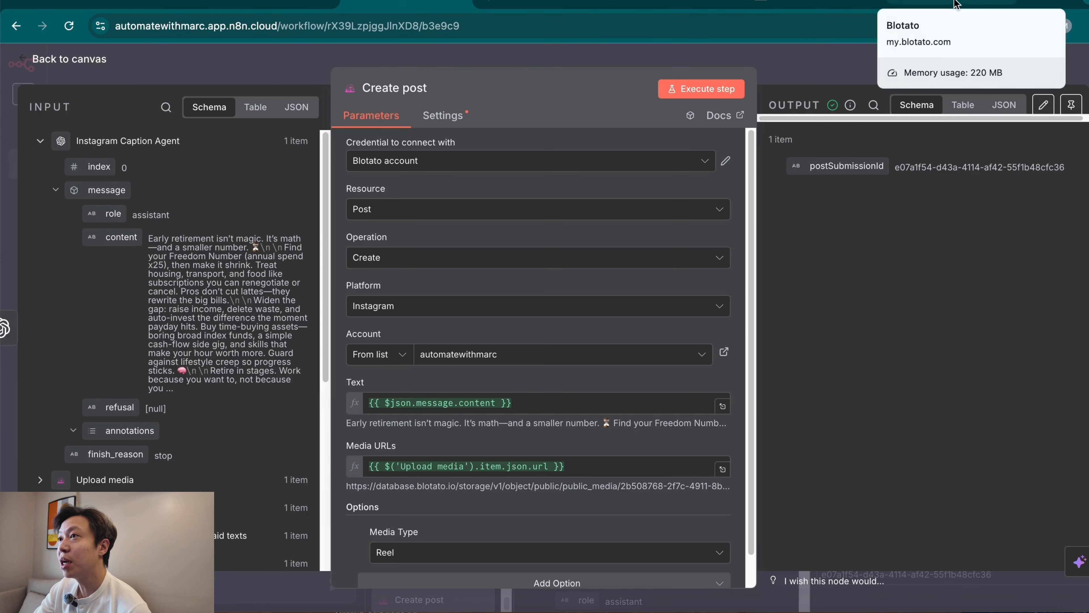
{"action": "left_click", "coordinate": [956, 5]}
{"action": "left_click", "coordinate": [63, 405]}
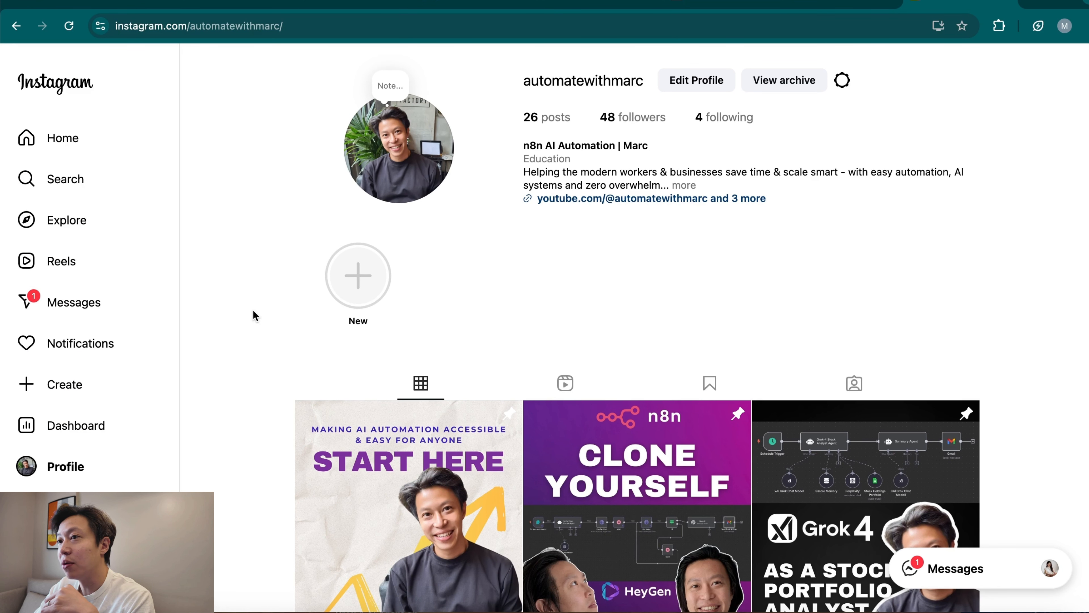
In Instagram, open the newest reel on the profile's reels page and examine its video and caption.
{"action": "left_click", "coordinate": [567, 386]}
{"action": "scroll", "coordinate": [567, 386], "scroll_direction": "down", "scroll_amount": 7}
{"action": "scroll", "coordinate": [378, 419], "scroll_direction": "up", "scroll_amount": 3}
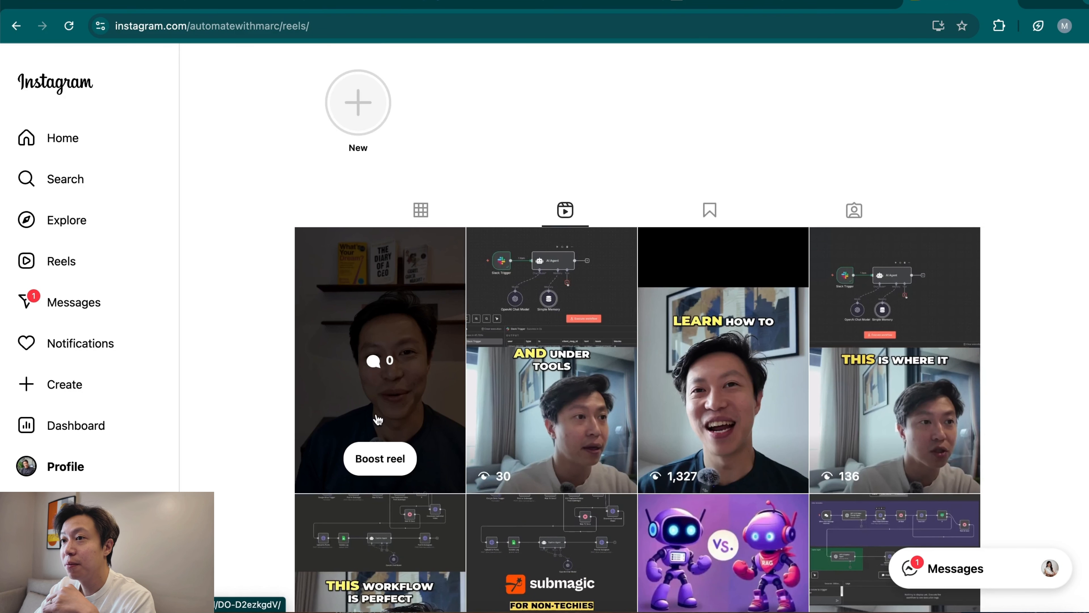
{"action": "left_click", "coordinate": [370, 364]}
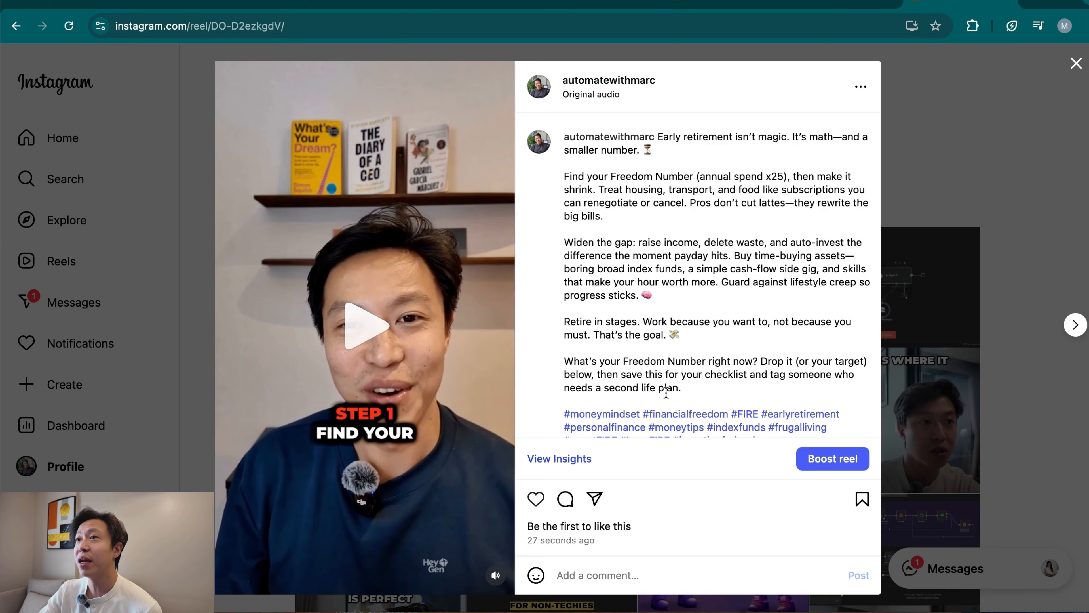
Switch to HeyGen and view the account's own avatars.
{"action": "left_click", "coordinate": [483, 4]}
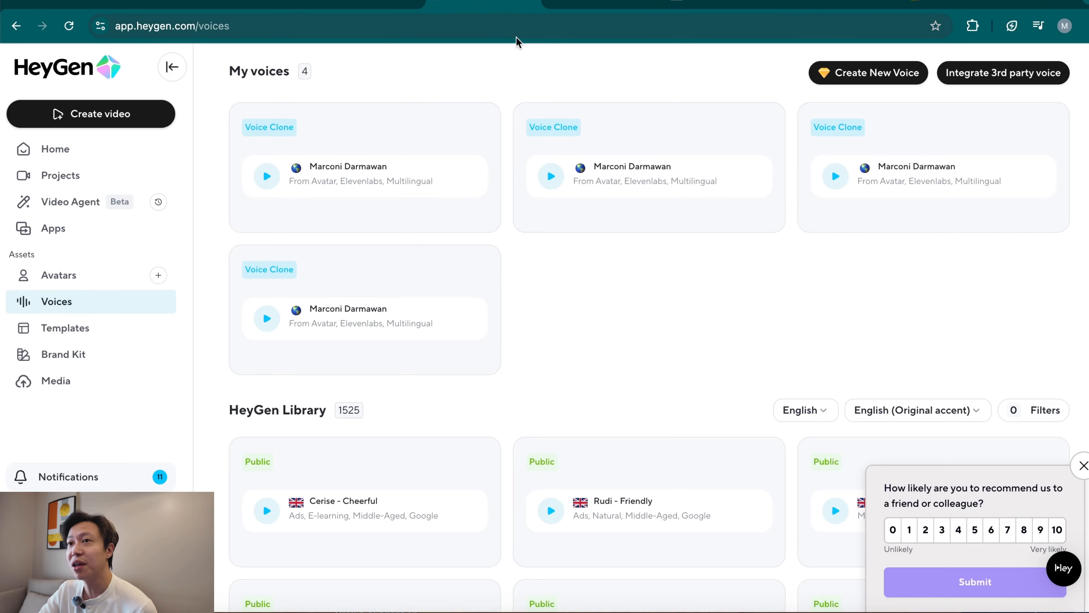
{"action": "left_click", "coordinate": [79, 276]}
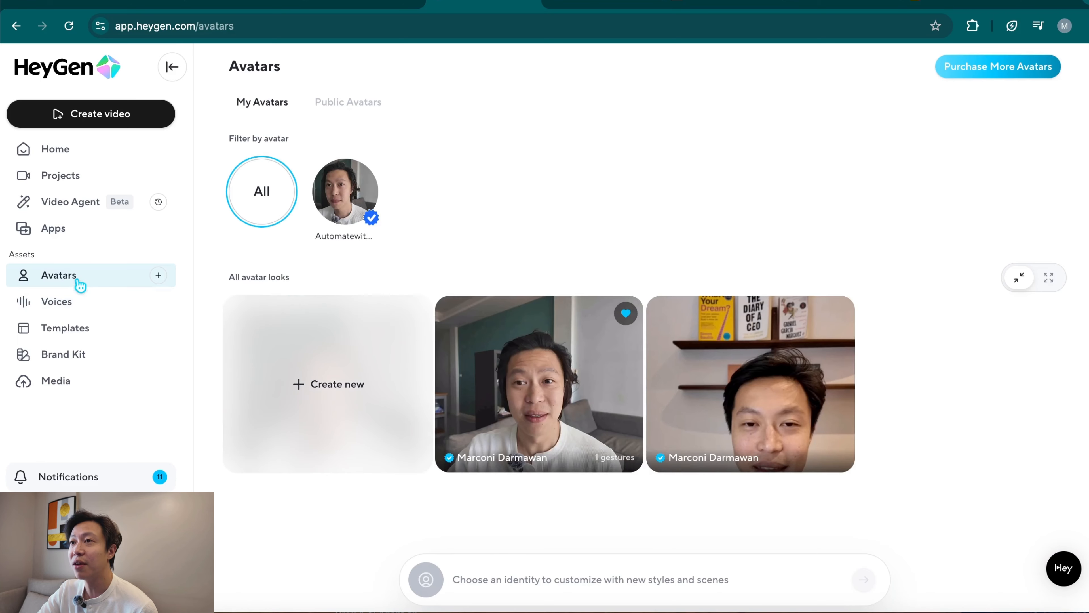